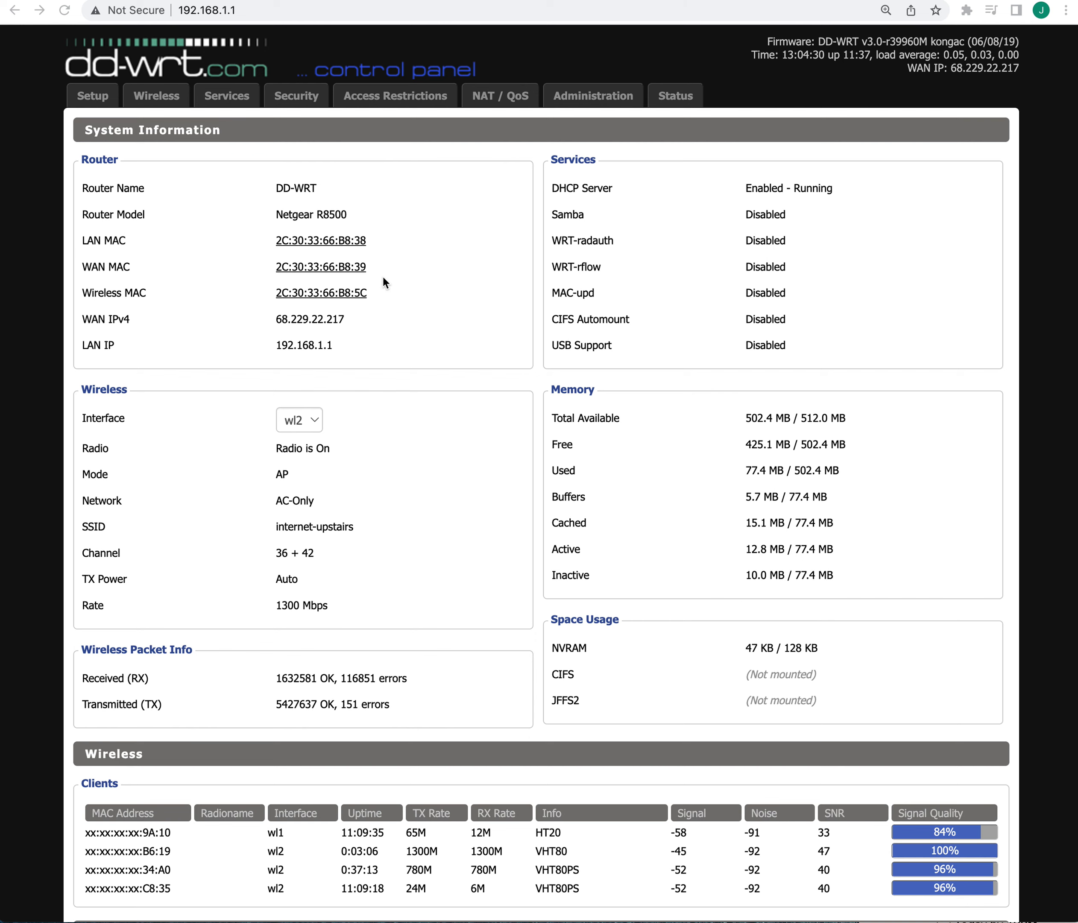
# - Look over the R8500 router status page, highlighting its model name
pyautogui.press('super+l')
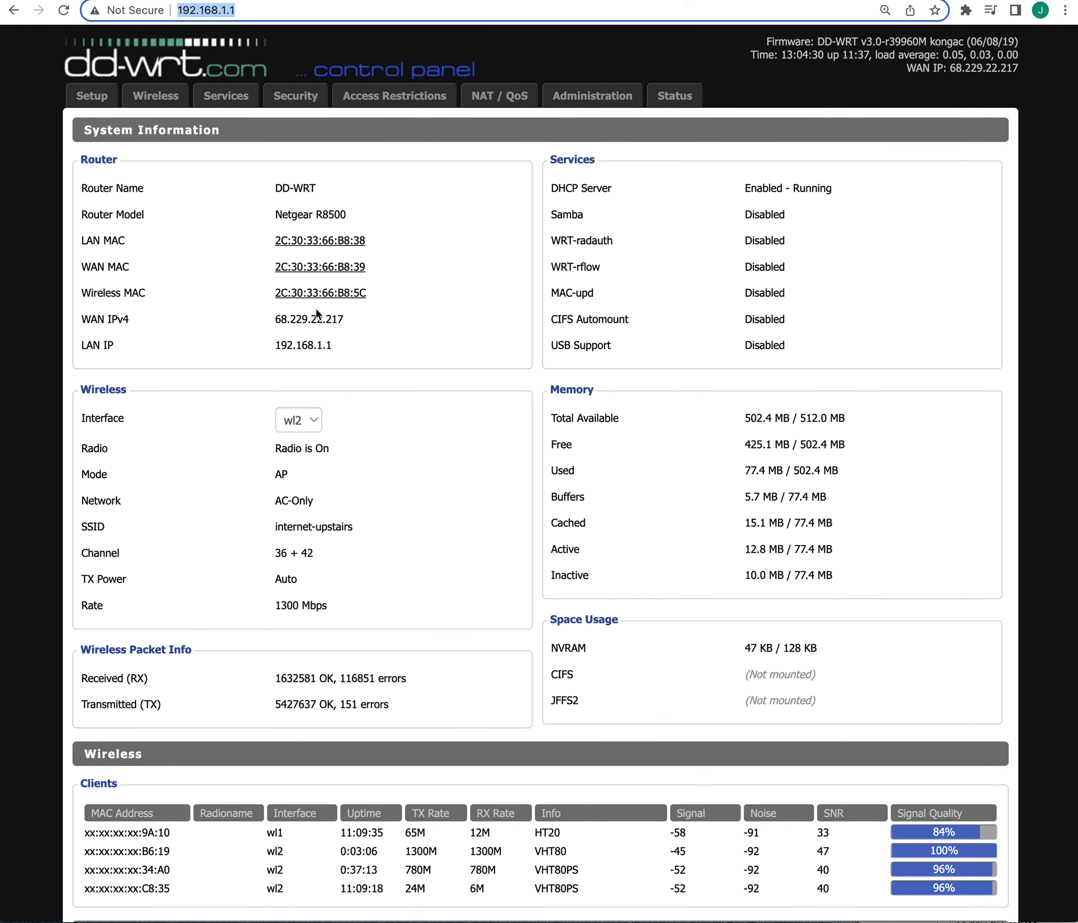
pyautogui.click(283, 214)
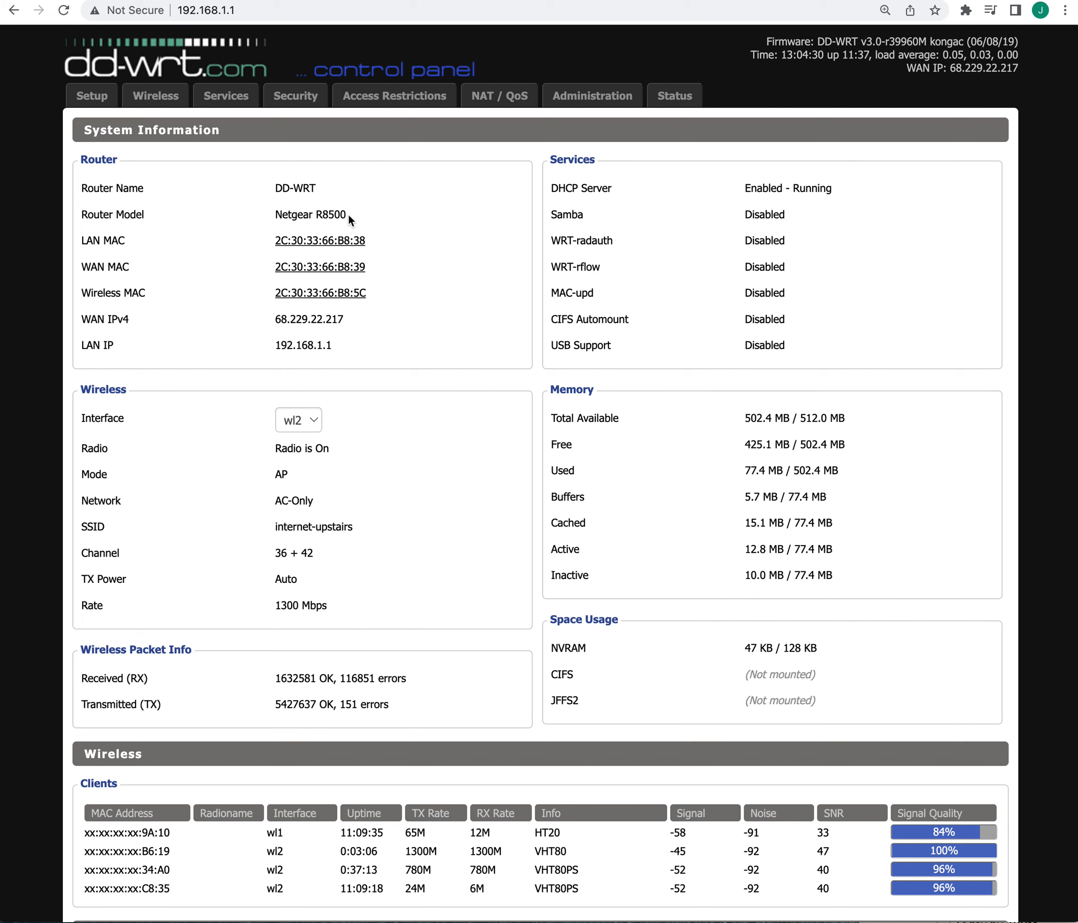
pyautogui.moveTo(349, 217); pyautogui.dragTo(319, 214)
pyautogui.click(318, 215)
pyautogui.scroll(-3, 415, 244)
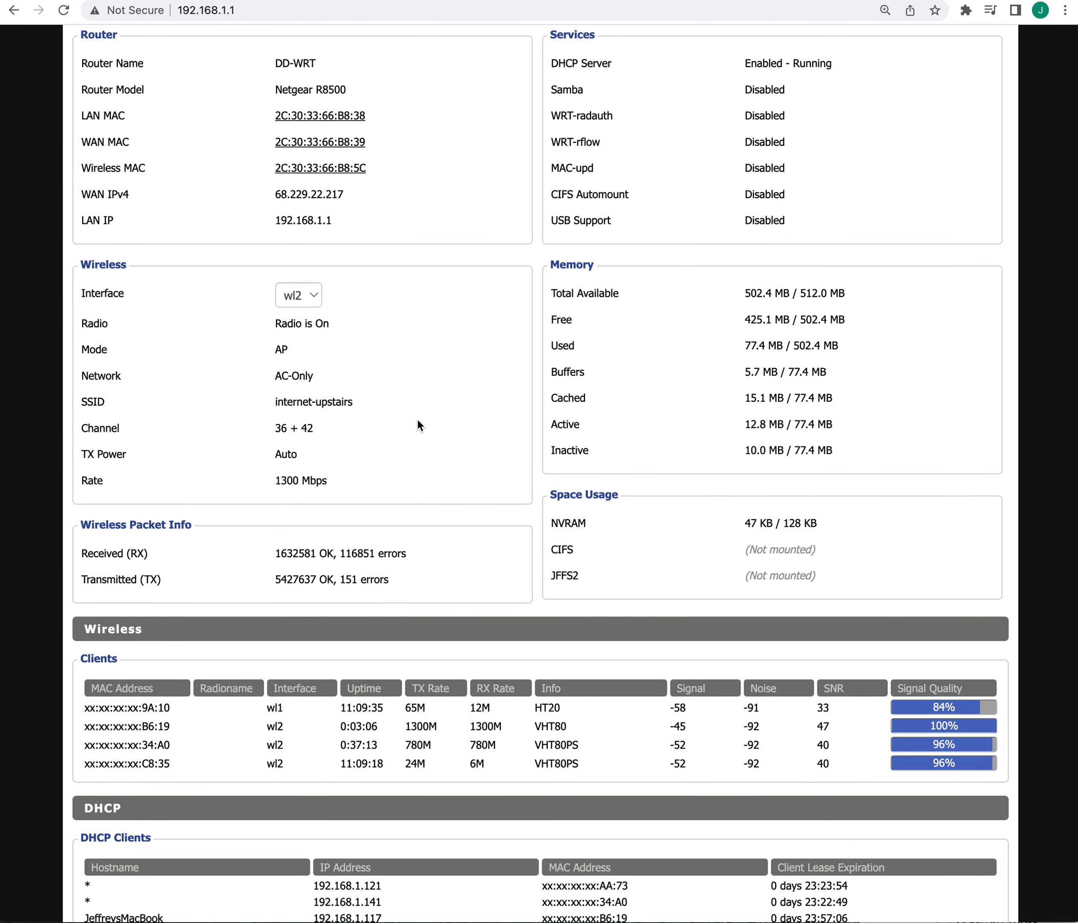
pyautogui.scroll(-2, 418, 420)
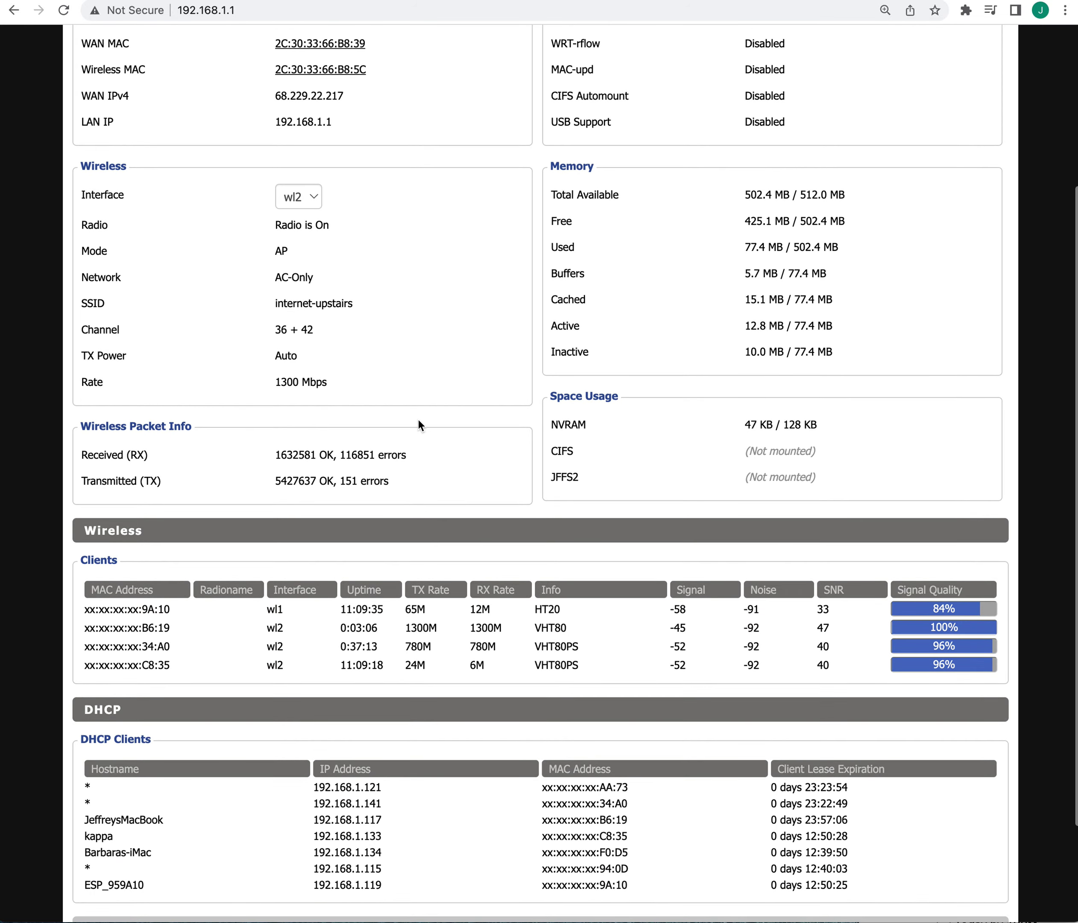
pyautogui.scroll(-1, 419, 422)
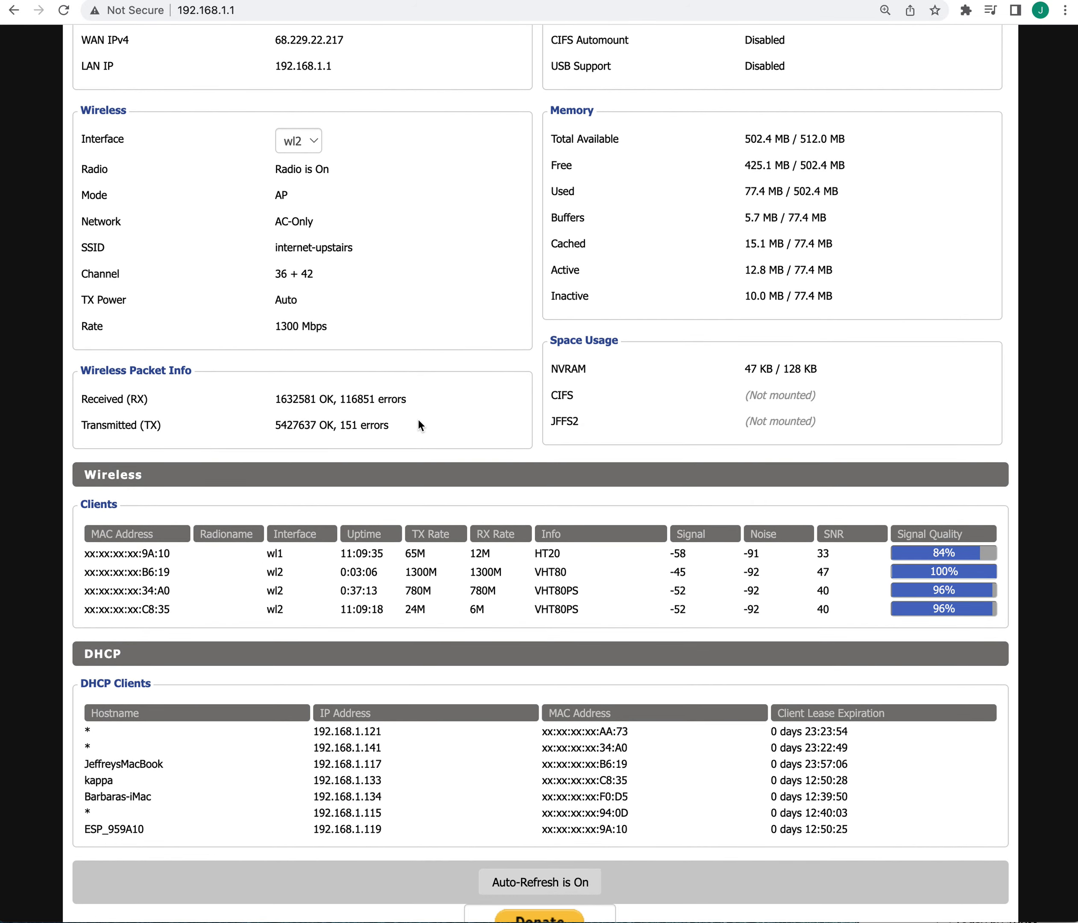
pyautogui.scroll(5, 418, 419)
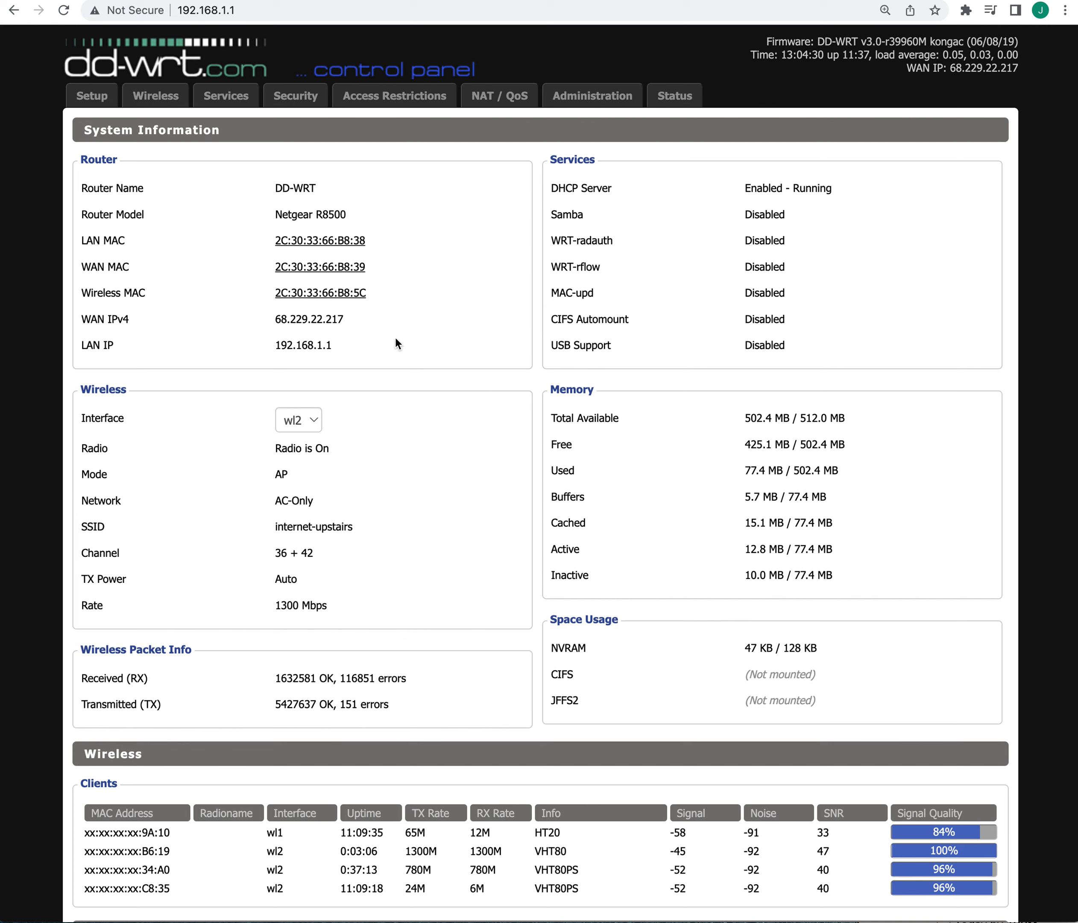
# - Sign in and review Wireless Basic Settings: wl1 'internet' on channel 9, wl2 'internet-upstairs'
pyautogui.click(155, 96)
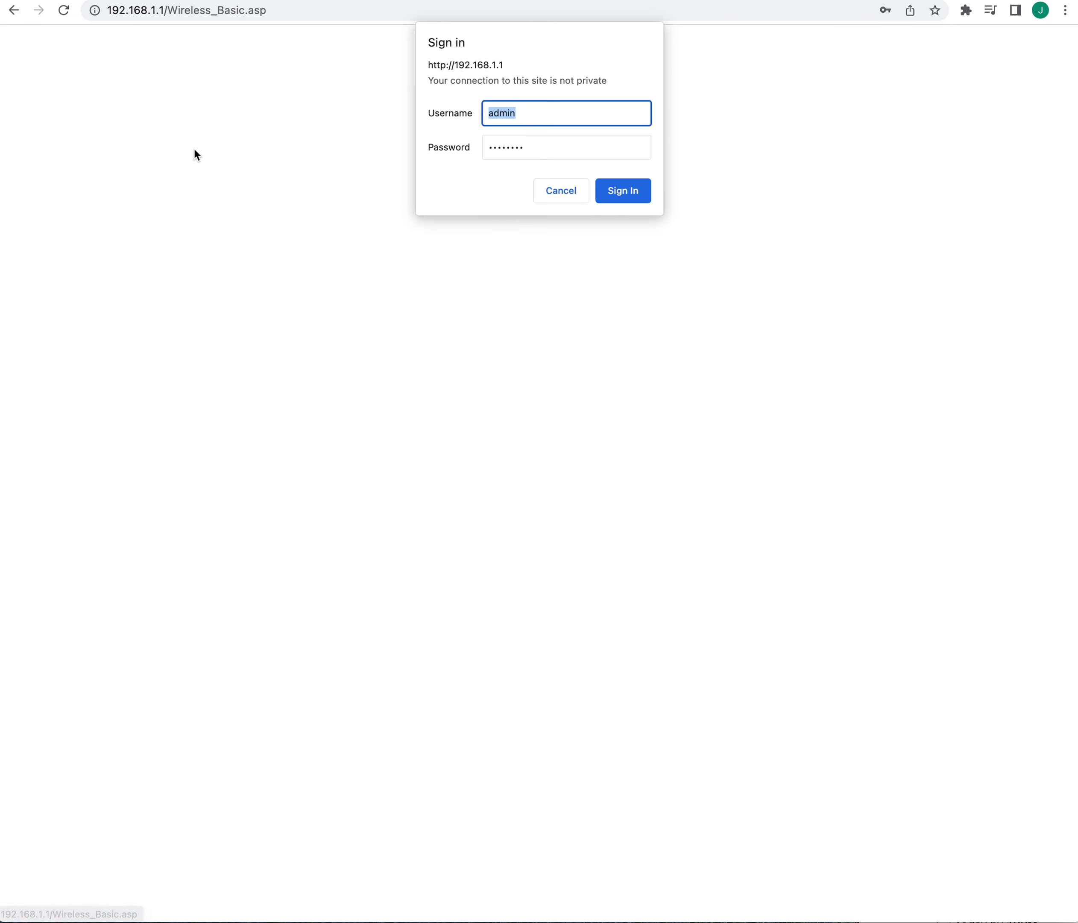
pyautogui.click(628, 193)
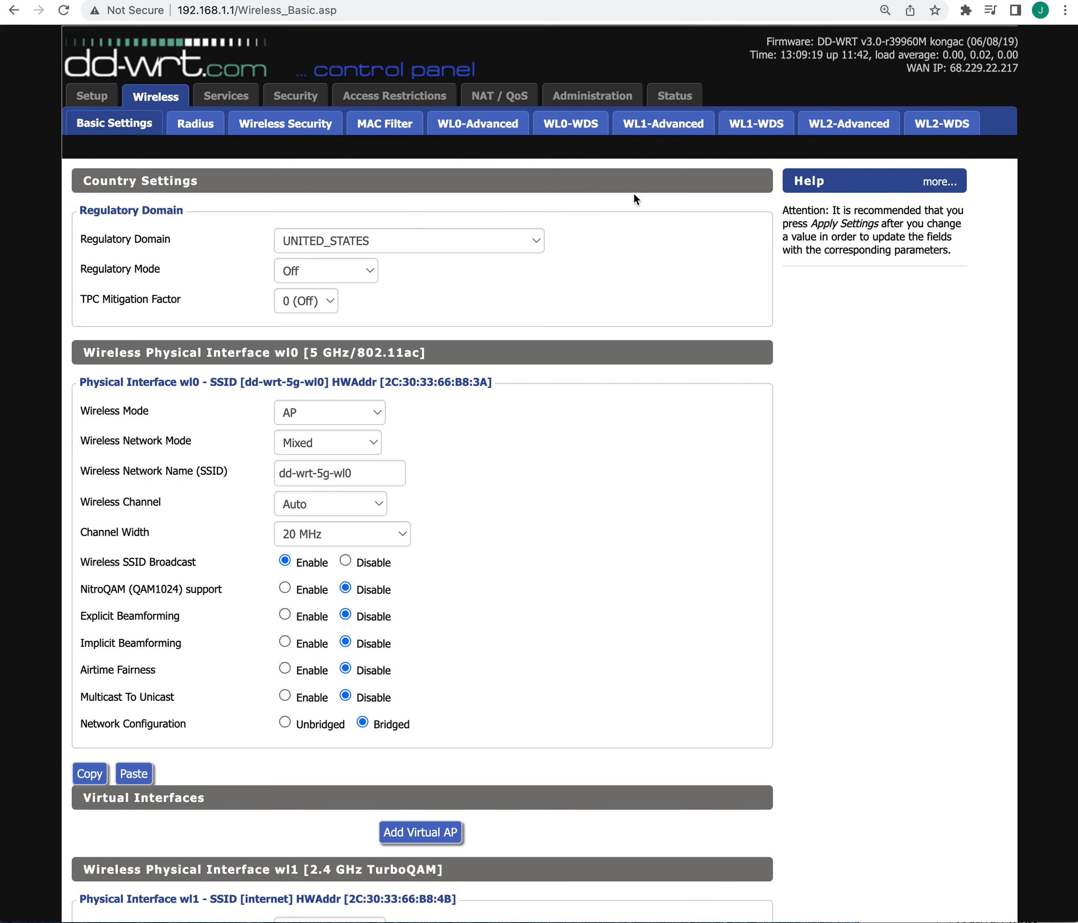
pyautogui.scroll(-3, 635, 330)
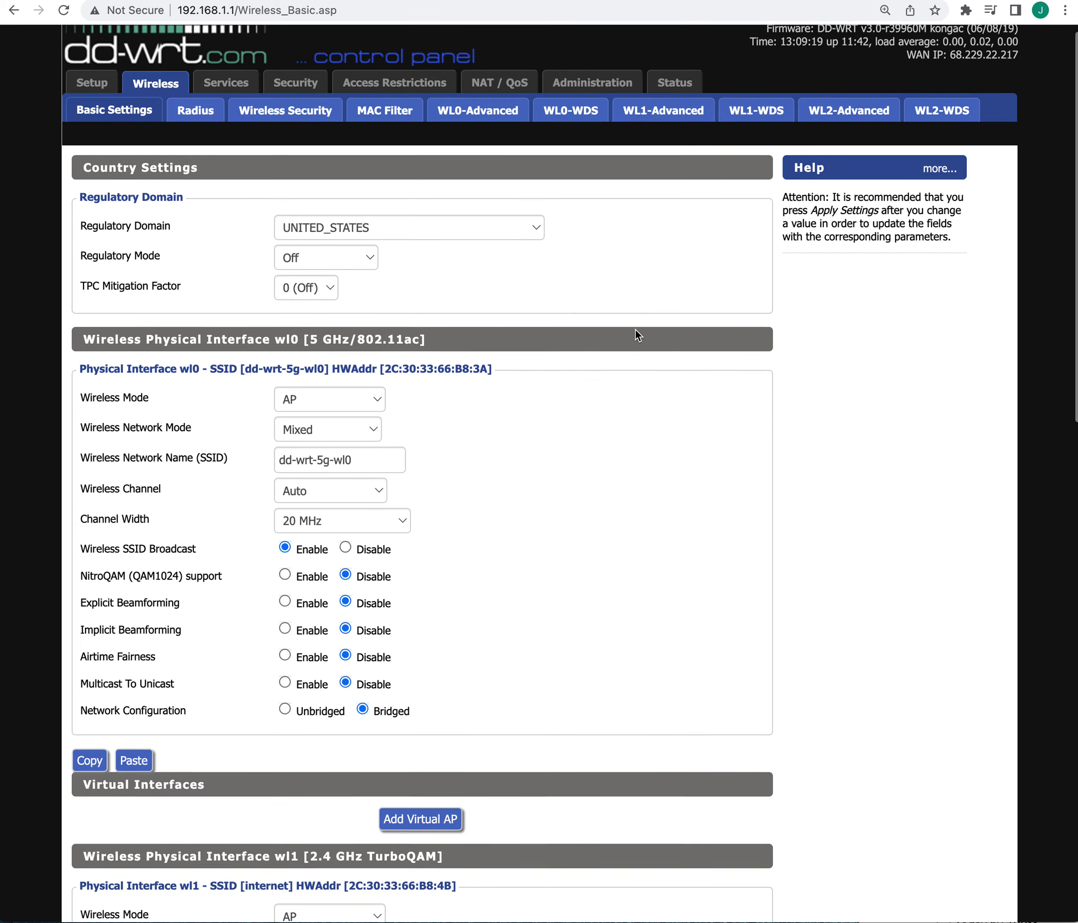
pyautogui.scroll(-3, 636, 331)
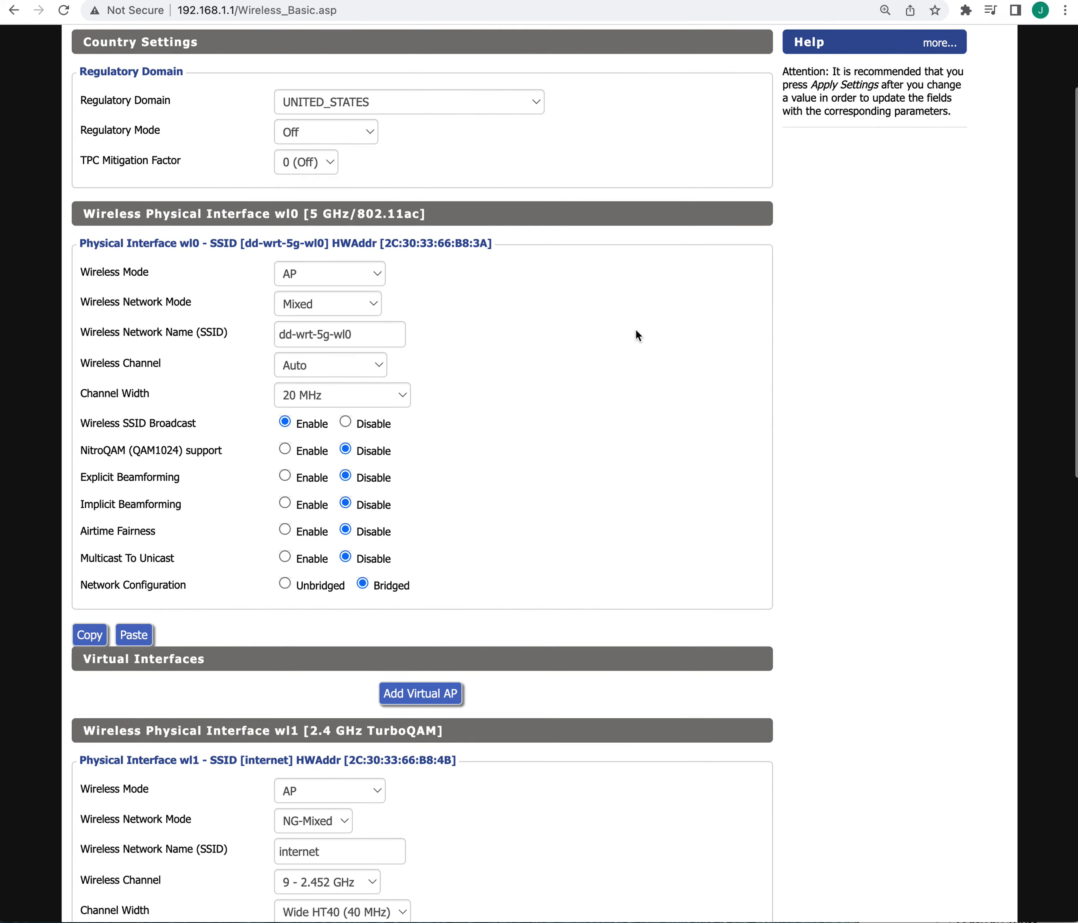
pyautogui.scroll(5, 636, 331)
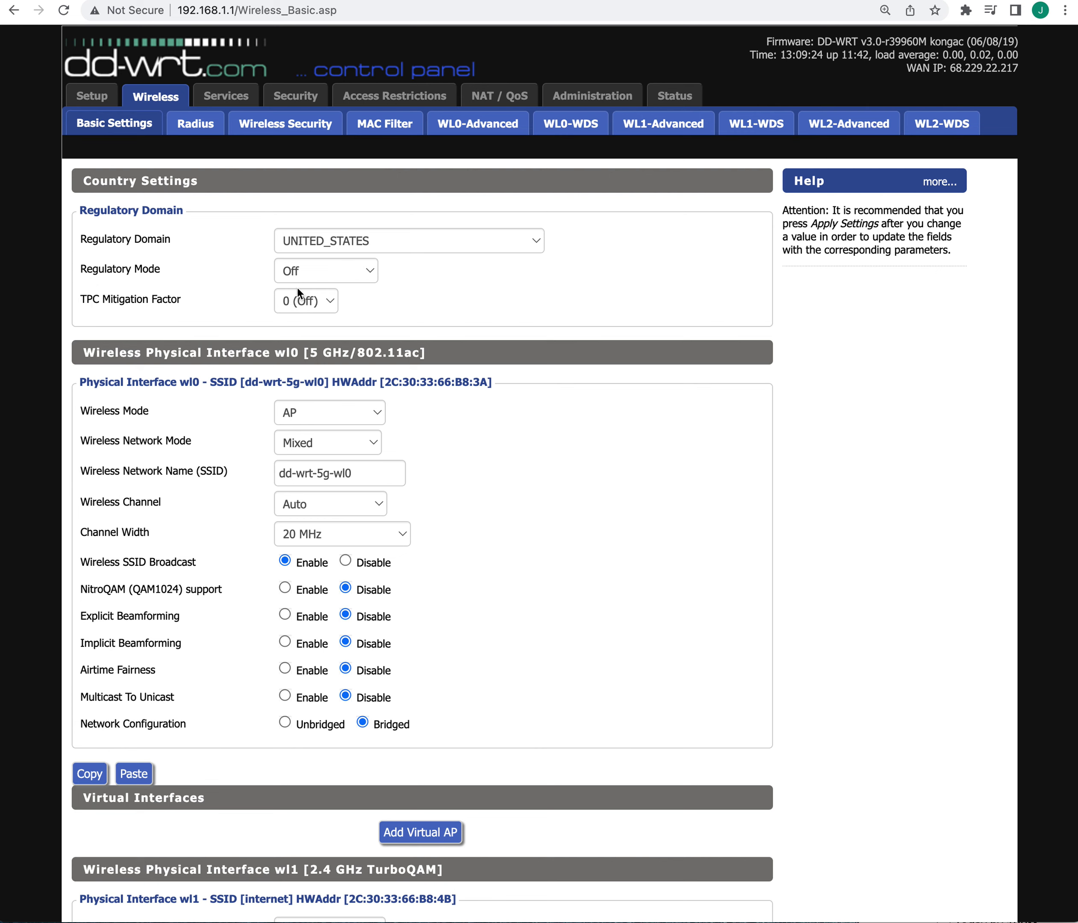
pyautogui.scroll(-5, 443, 389)
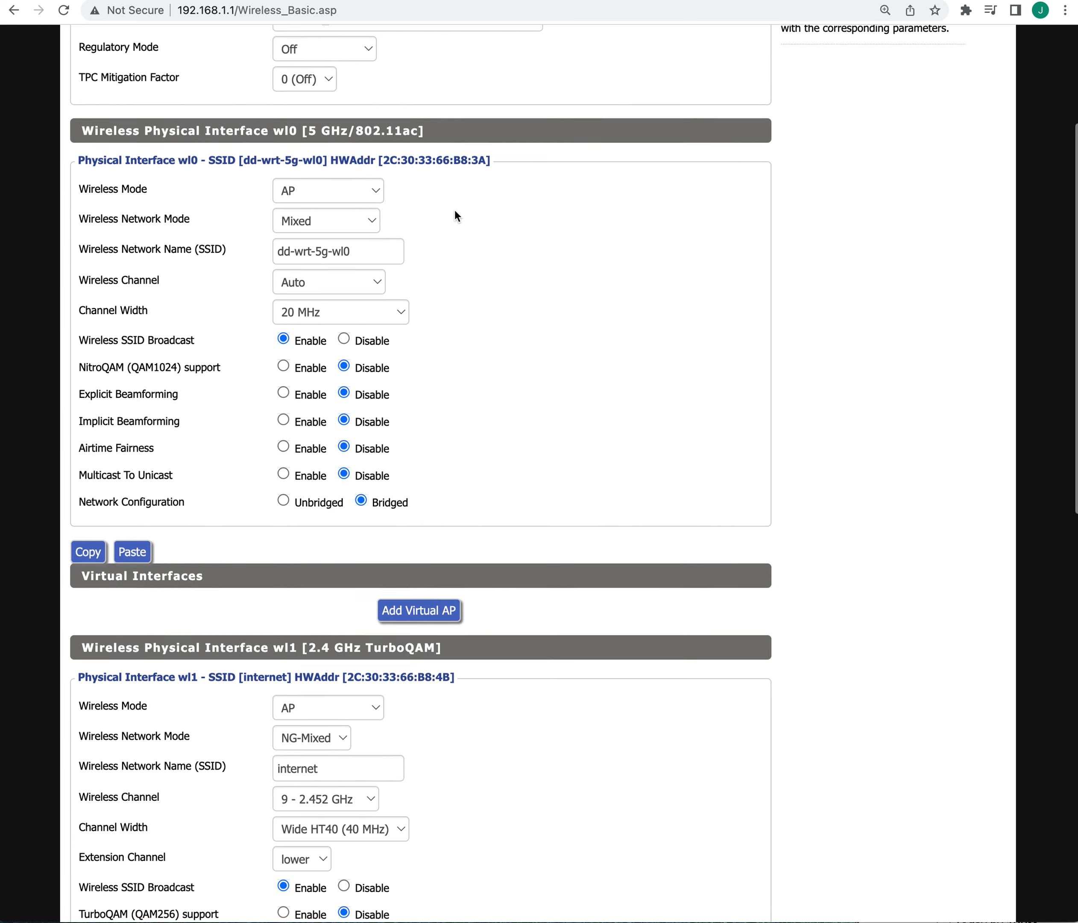
pyautogui.scroll(1, 355, 270)
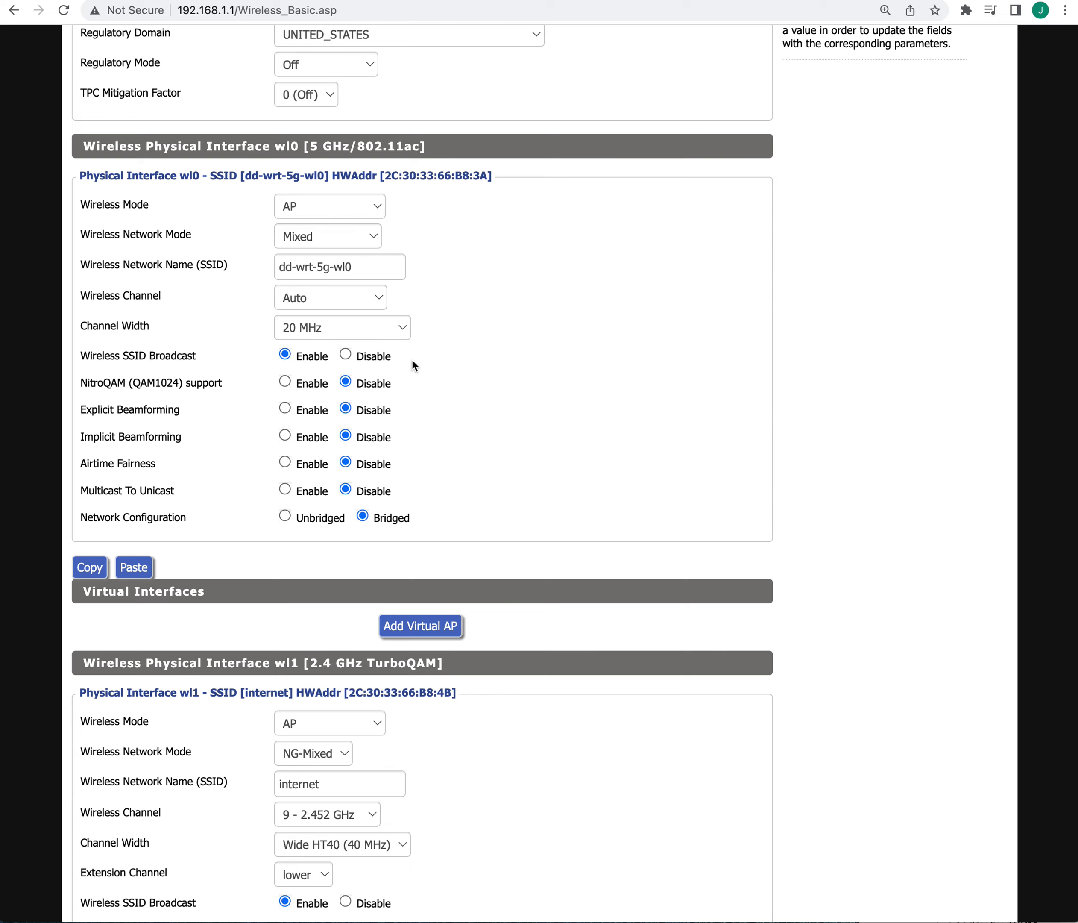
pyautogui.scroll(-10, 453, 356)
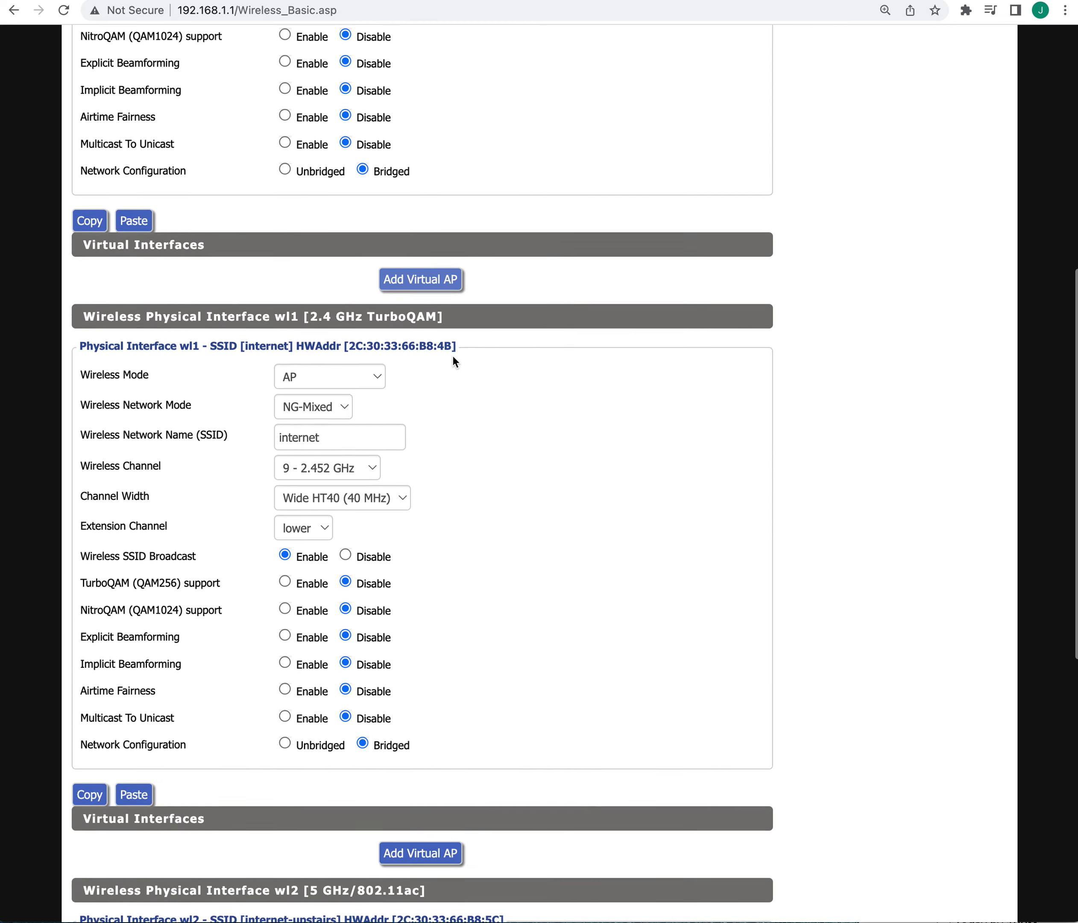
pyautogui.scroll(-1, 454, 356)
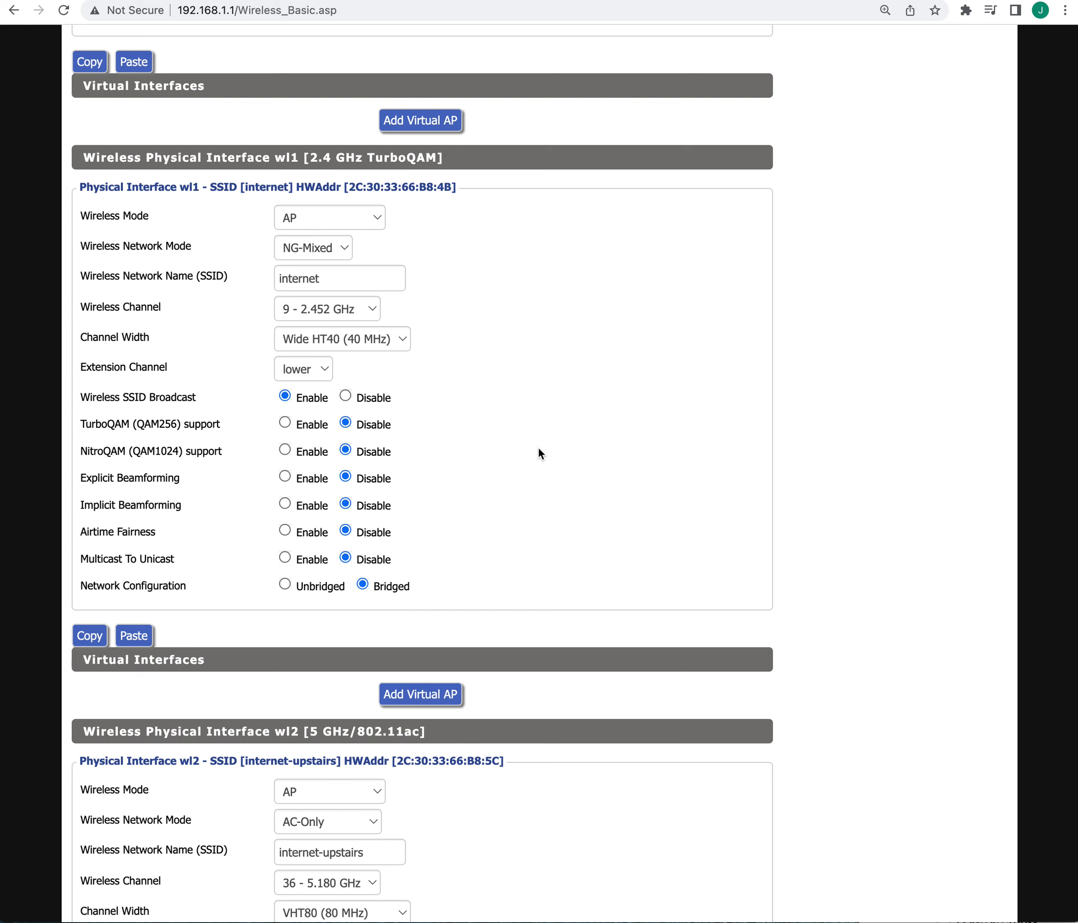
pyautogui.scroll(-8, 537, 445)
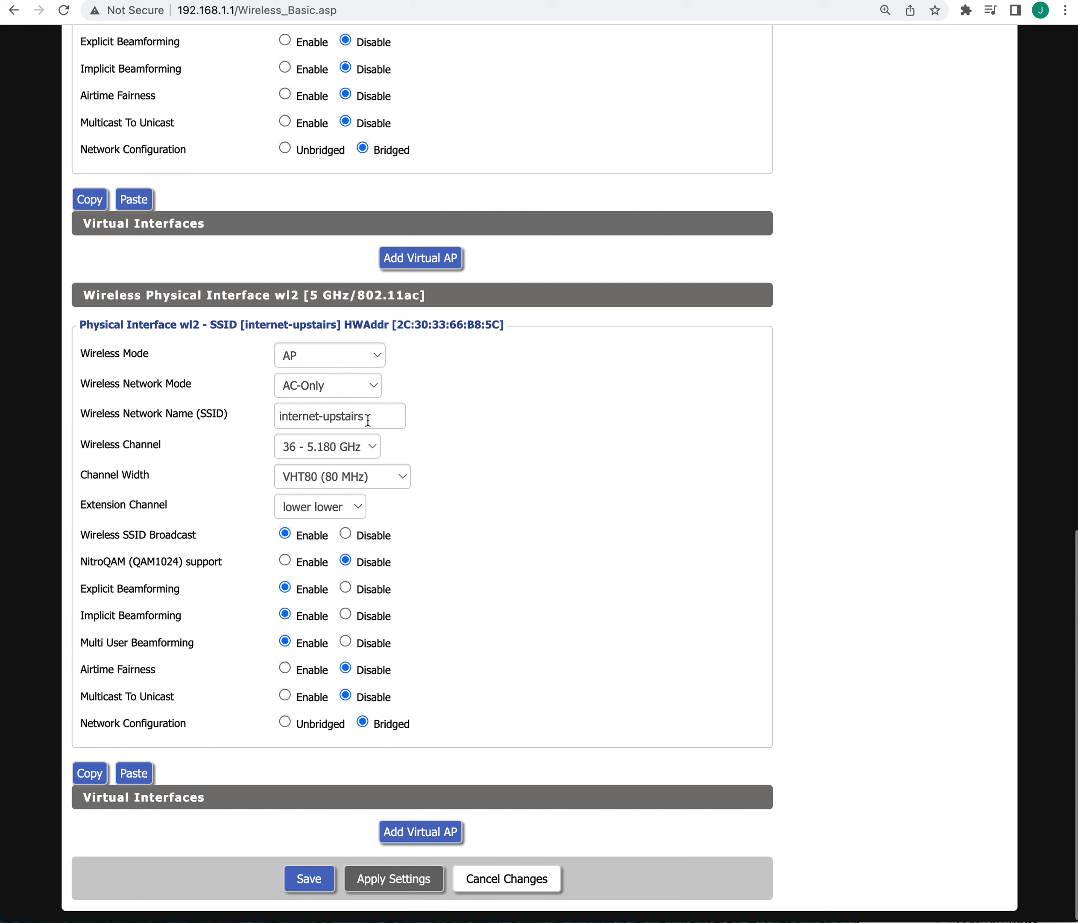
pyautogui.scroll(1, 334, 369)
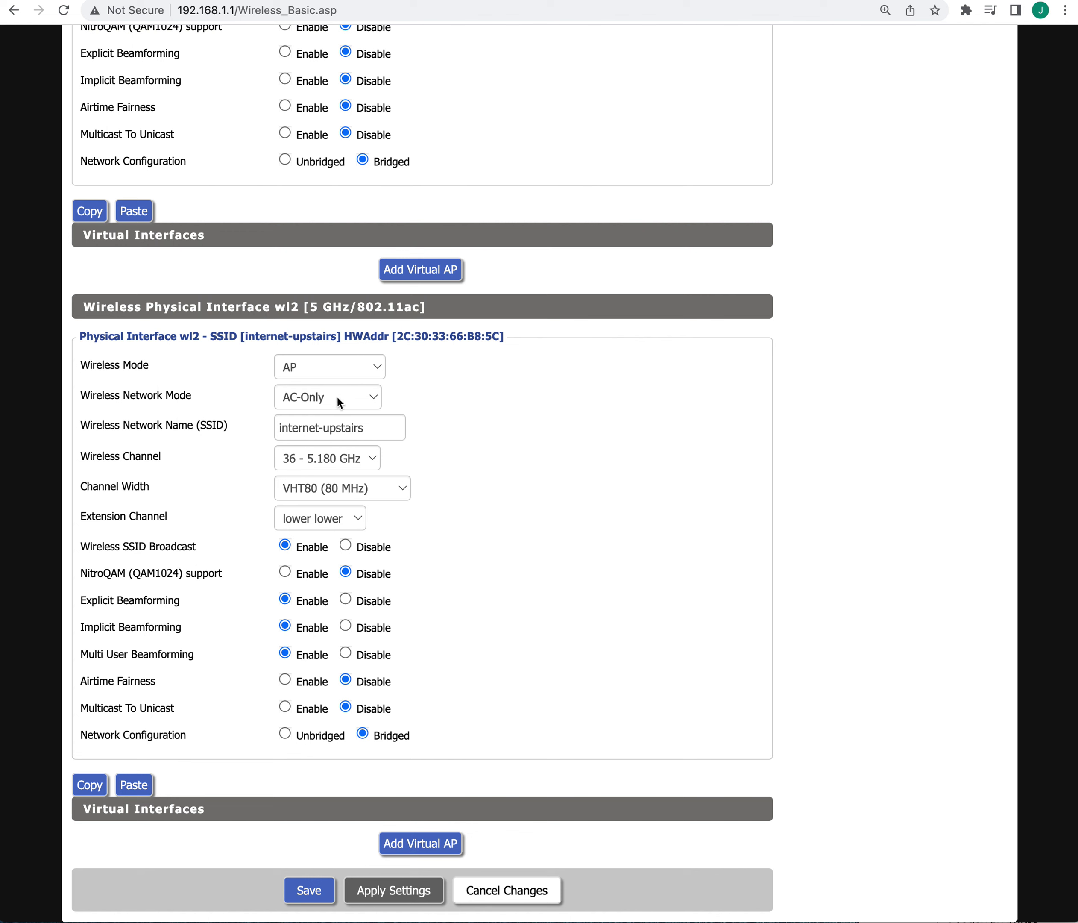
pyautogui.click(376, 401)
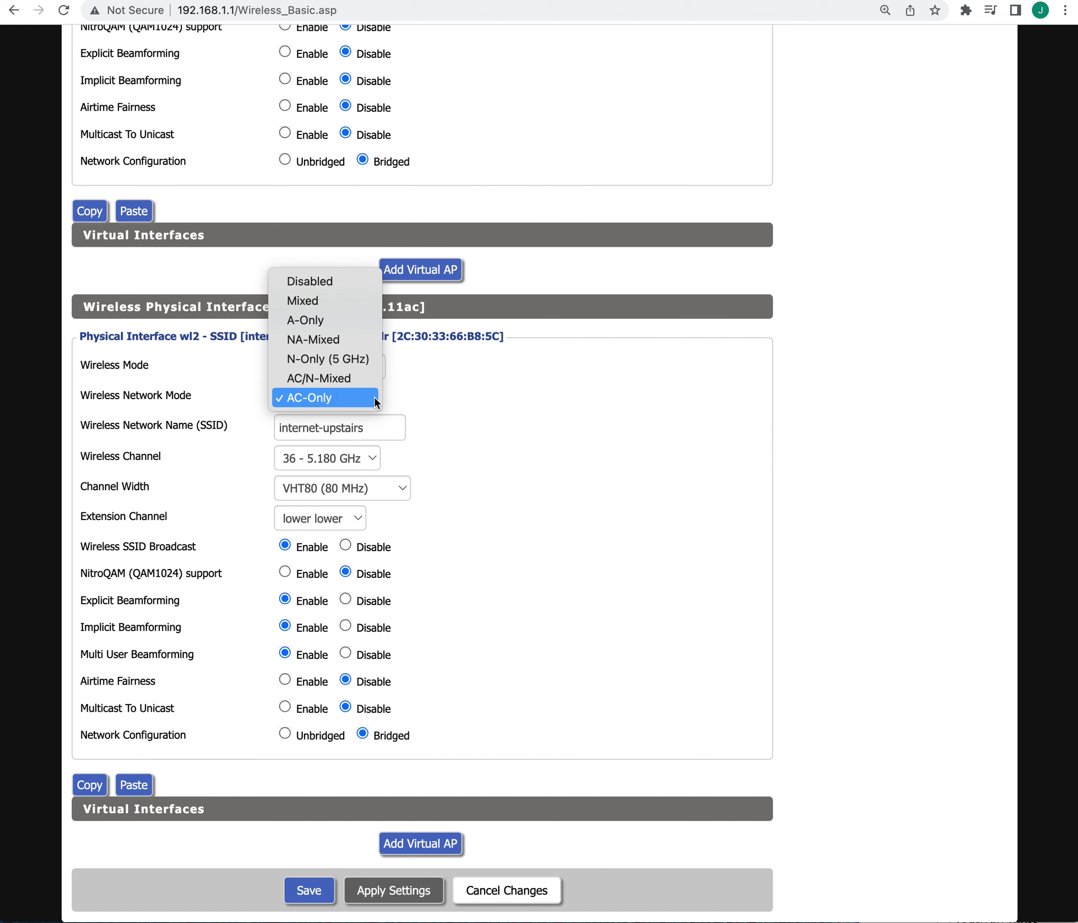
pyautogui.click(450, 424)
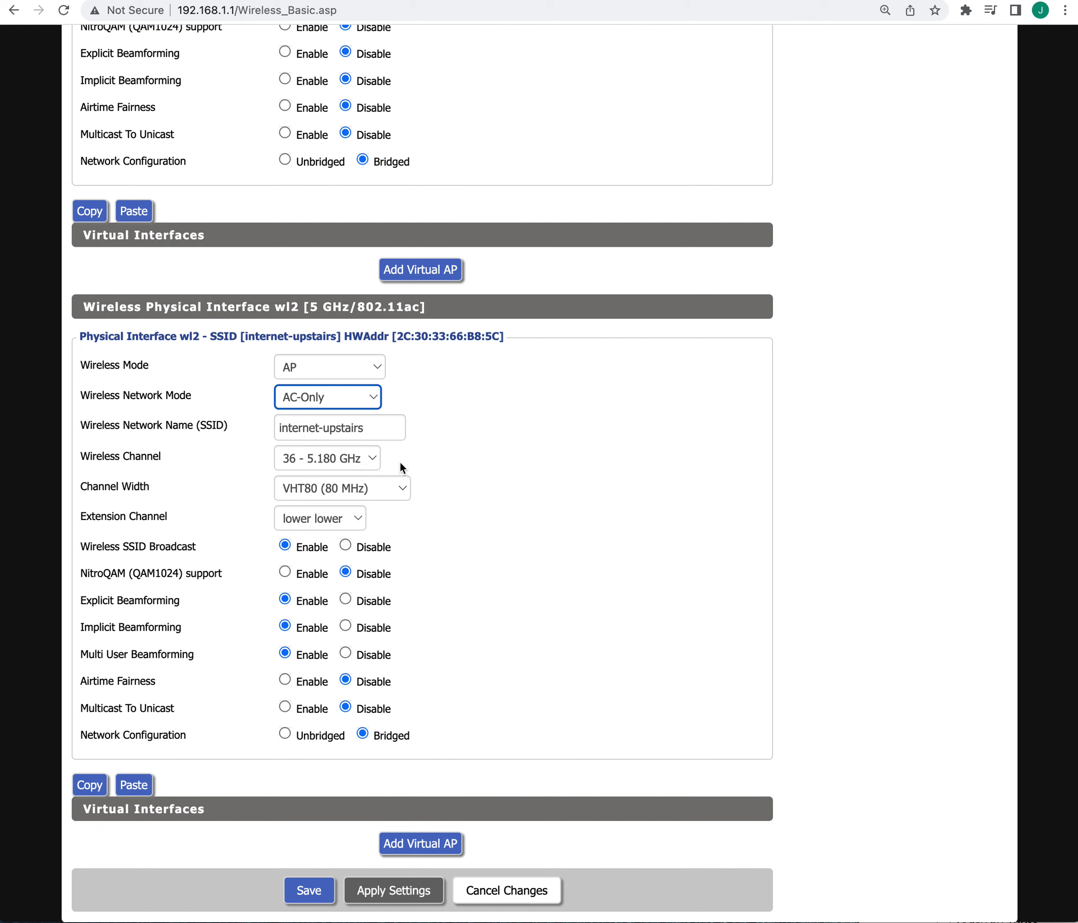
pyautogui.click(371, 460)
pyautogui.click(372, 459)
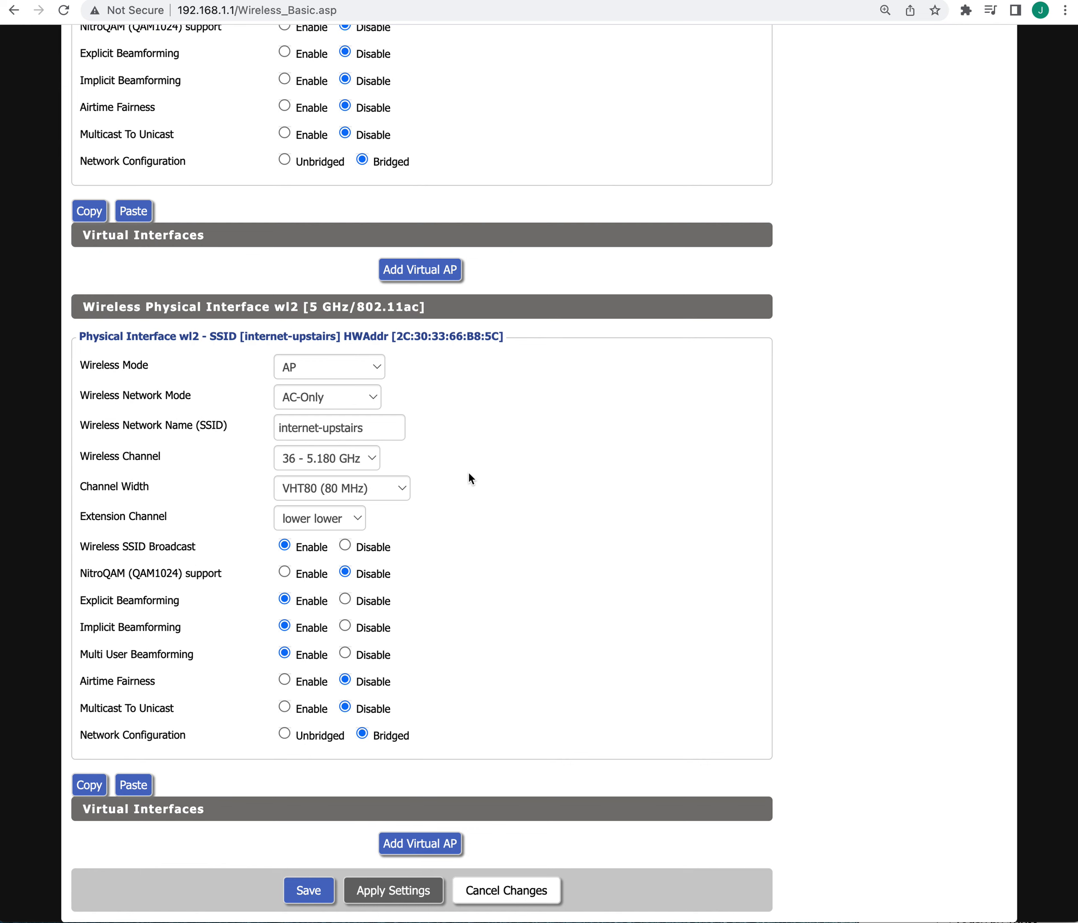
pyautogui.click(404, 489)
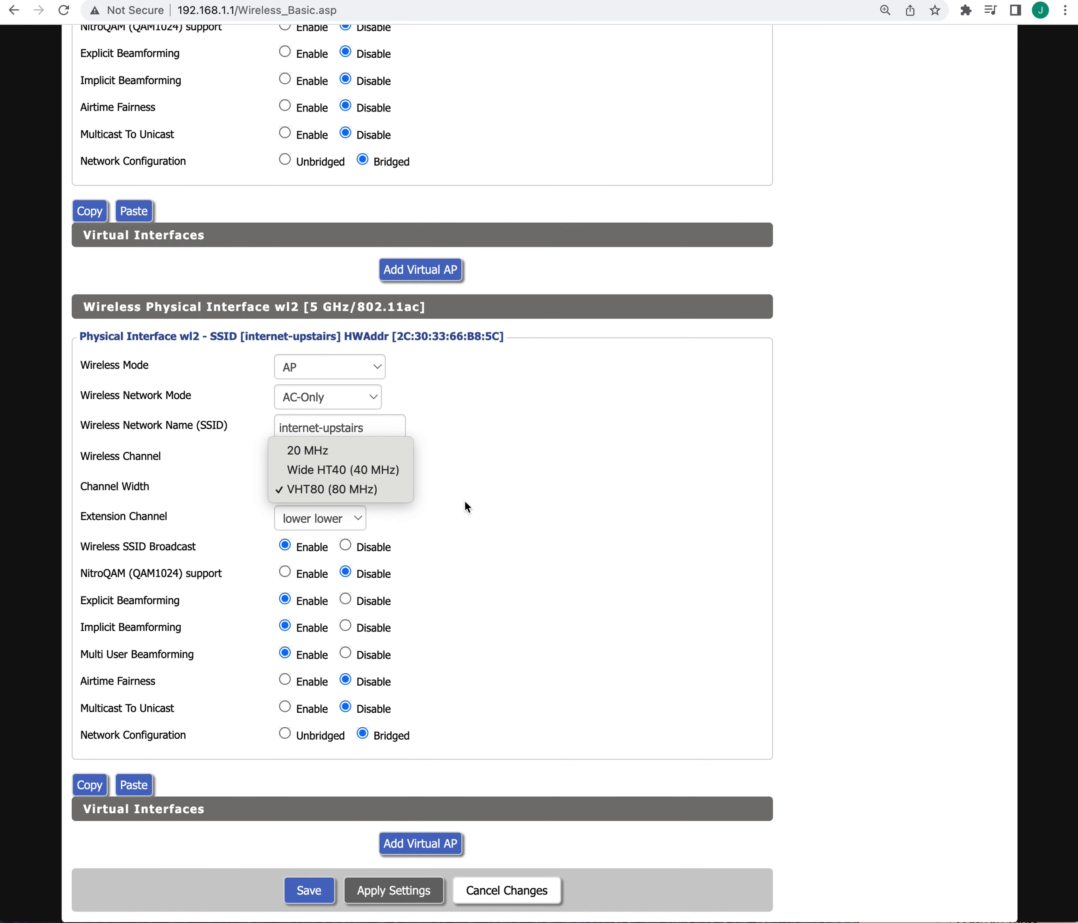
pyautogui.click(566, 502)
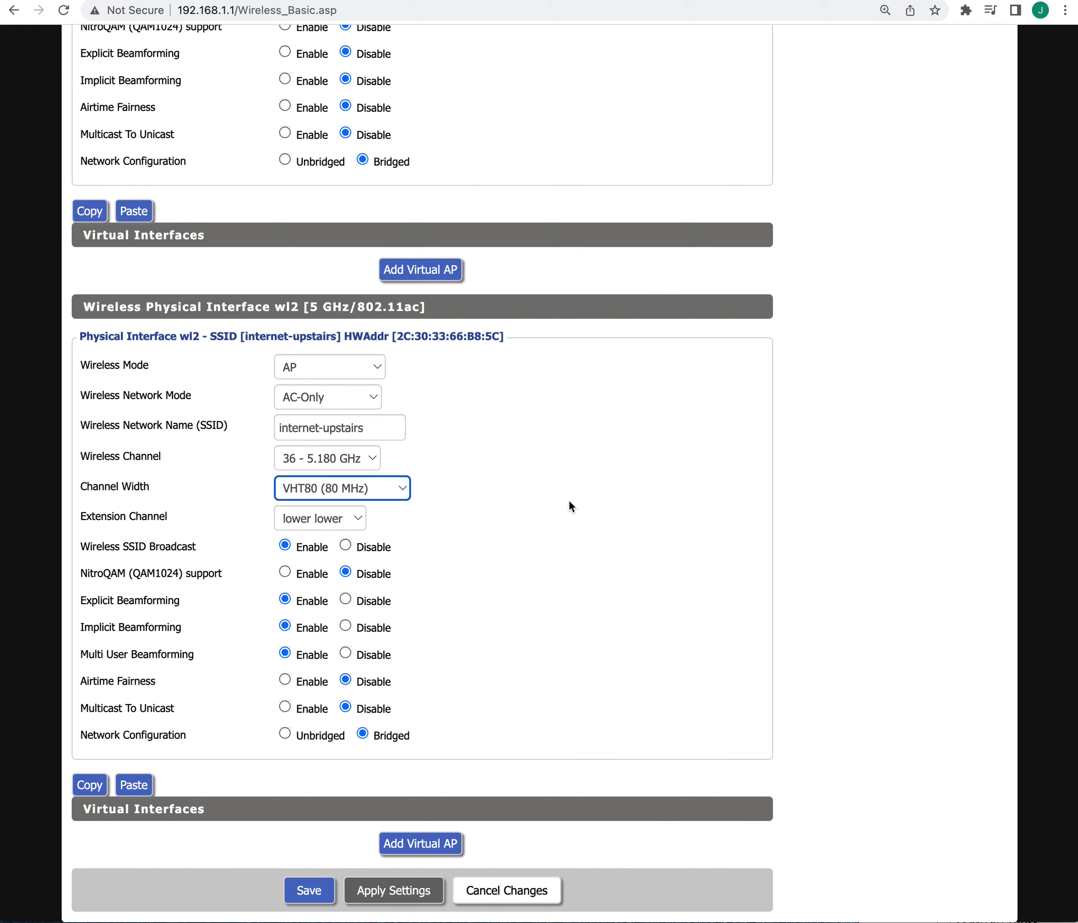
pyautogui.click(558, 472)
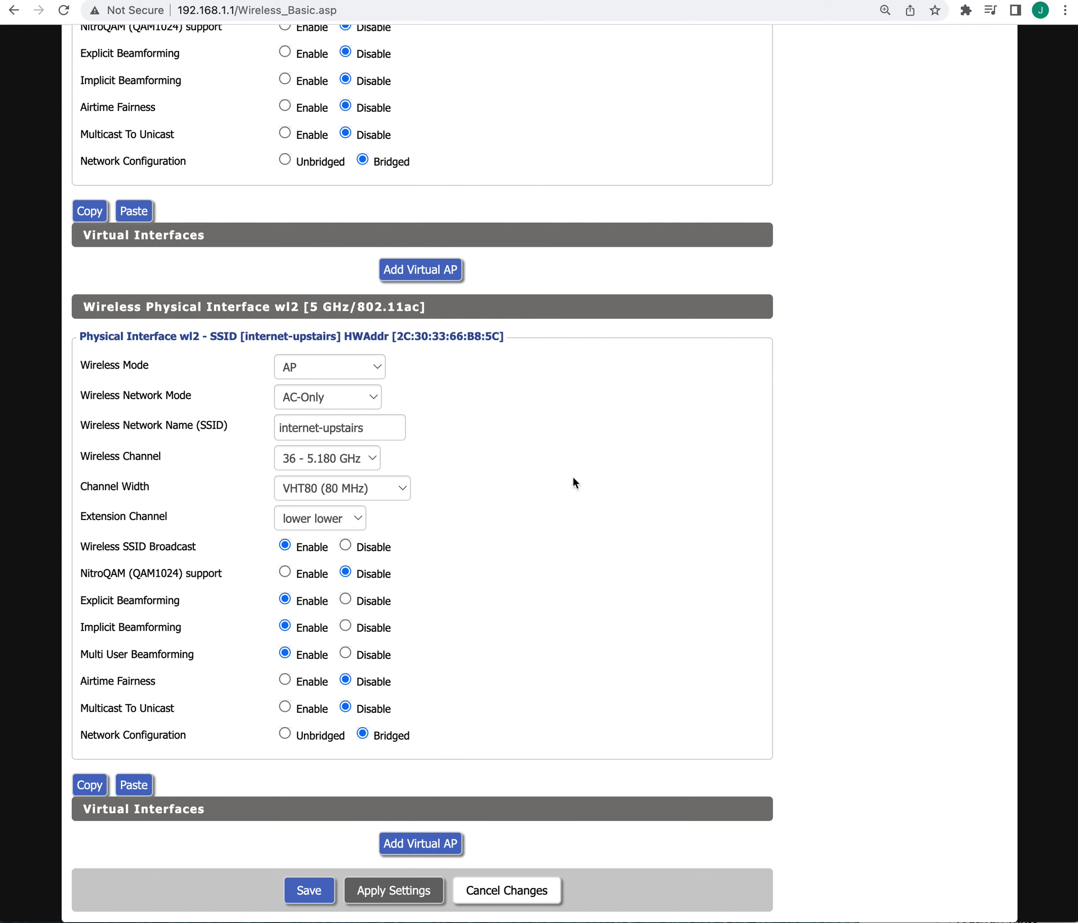
pyautogui.scroll(-1, 572, 478)
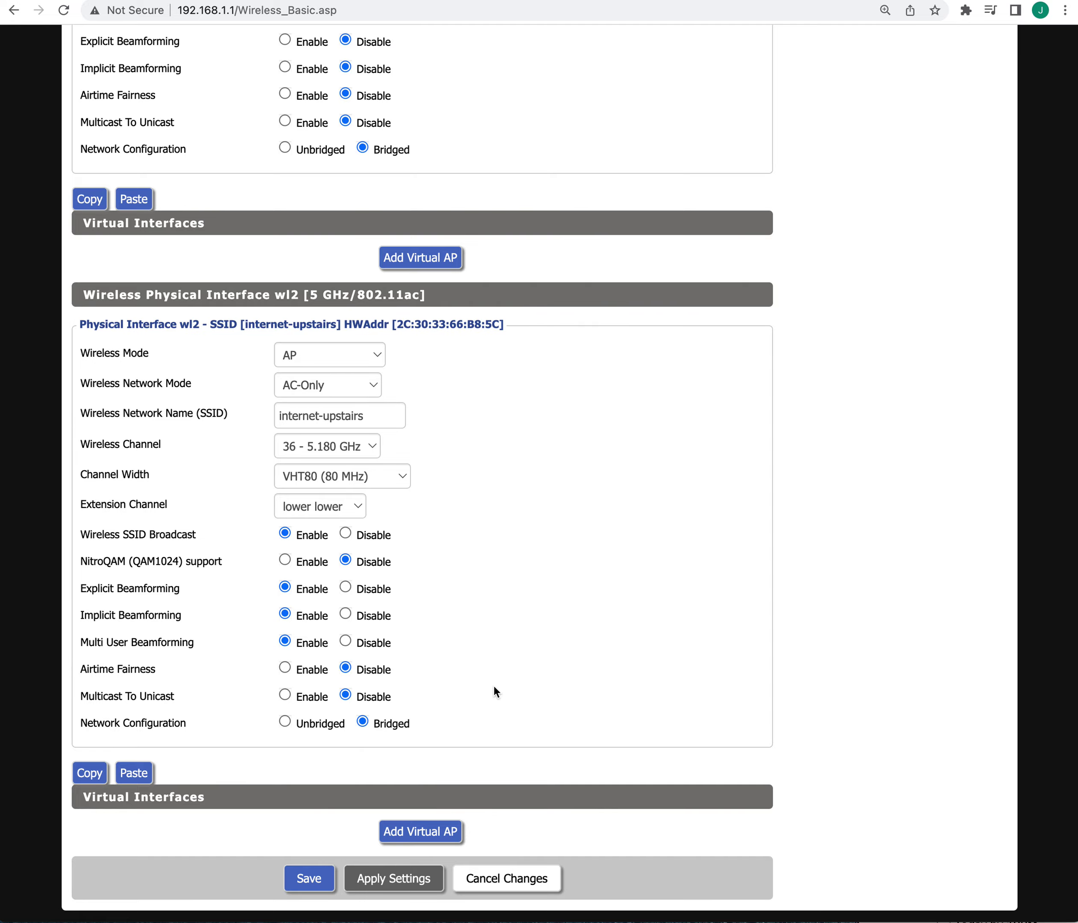
pyautogui.scroll(-1, 541, 641)
pyautogui.scroll(8, 541, 642)
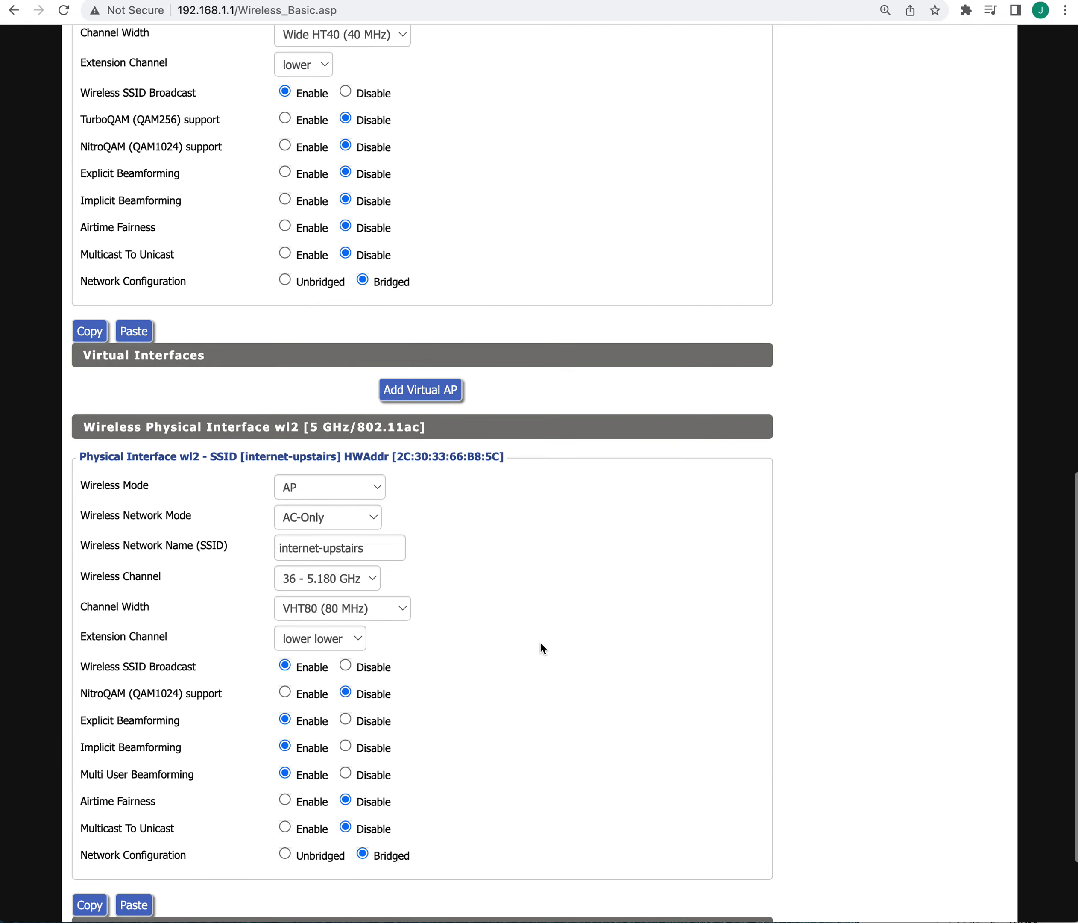
pyautogui.scroll(13, 541, 642)
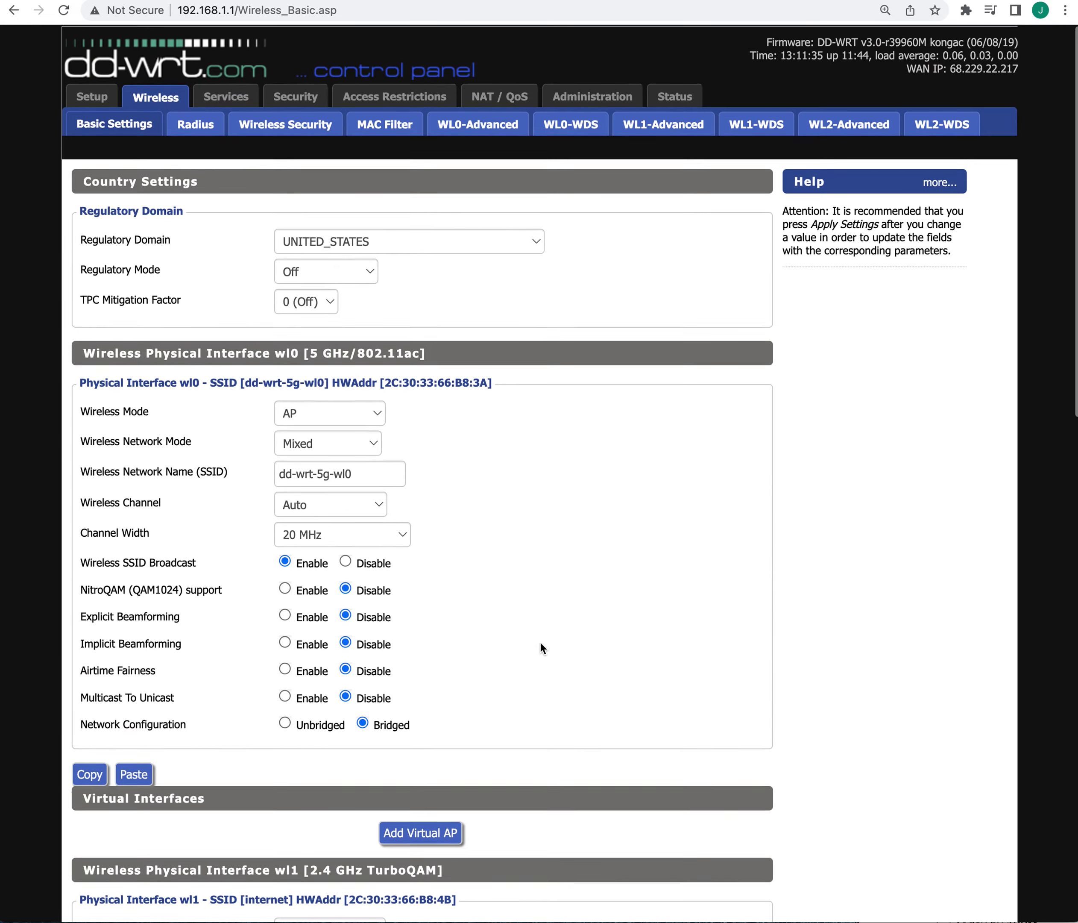
# - Show the Wireless Security page, where wl0, wl1 and wl2 all use WPA2-PSK with AES
pyautogui.click(259, 125)
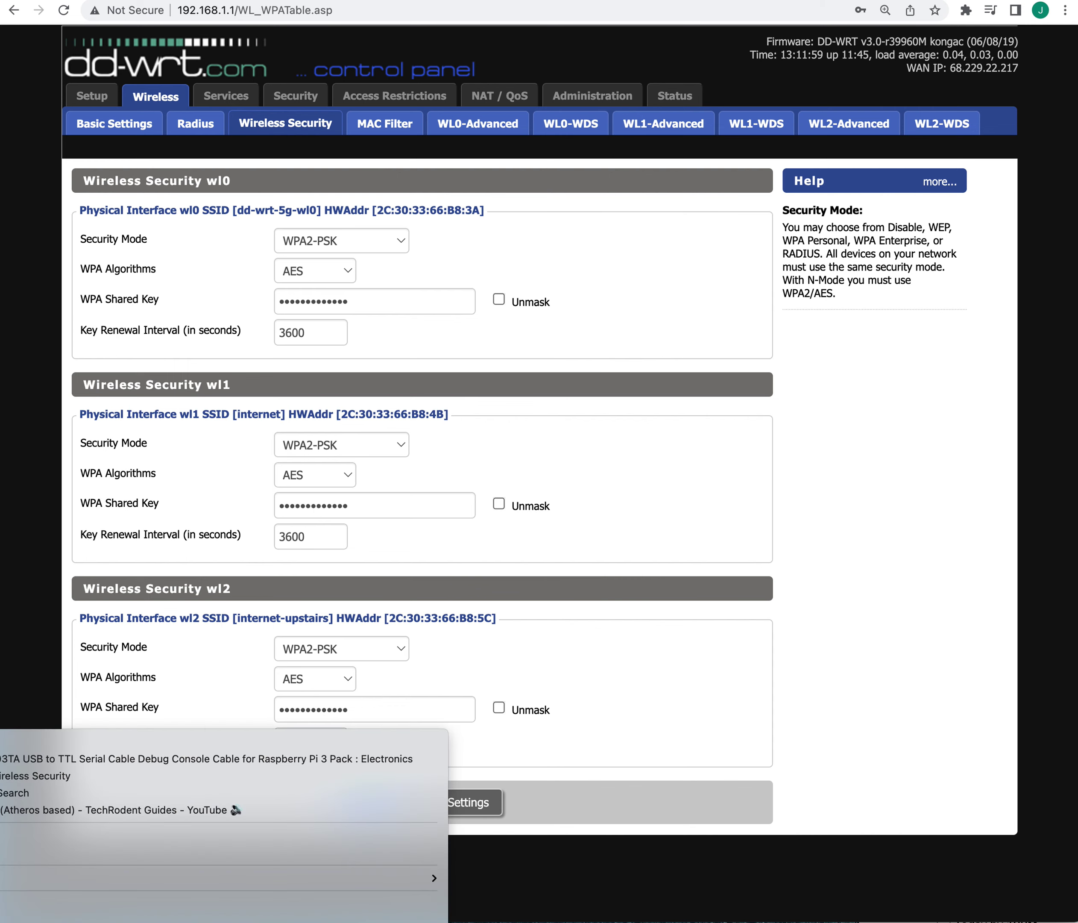
# - Search Google for 'internet speed test' in a smaller Chrome window over the router page
pyautogui.click(222, 835)
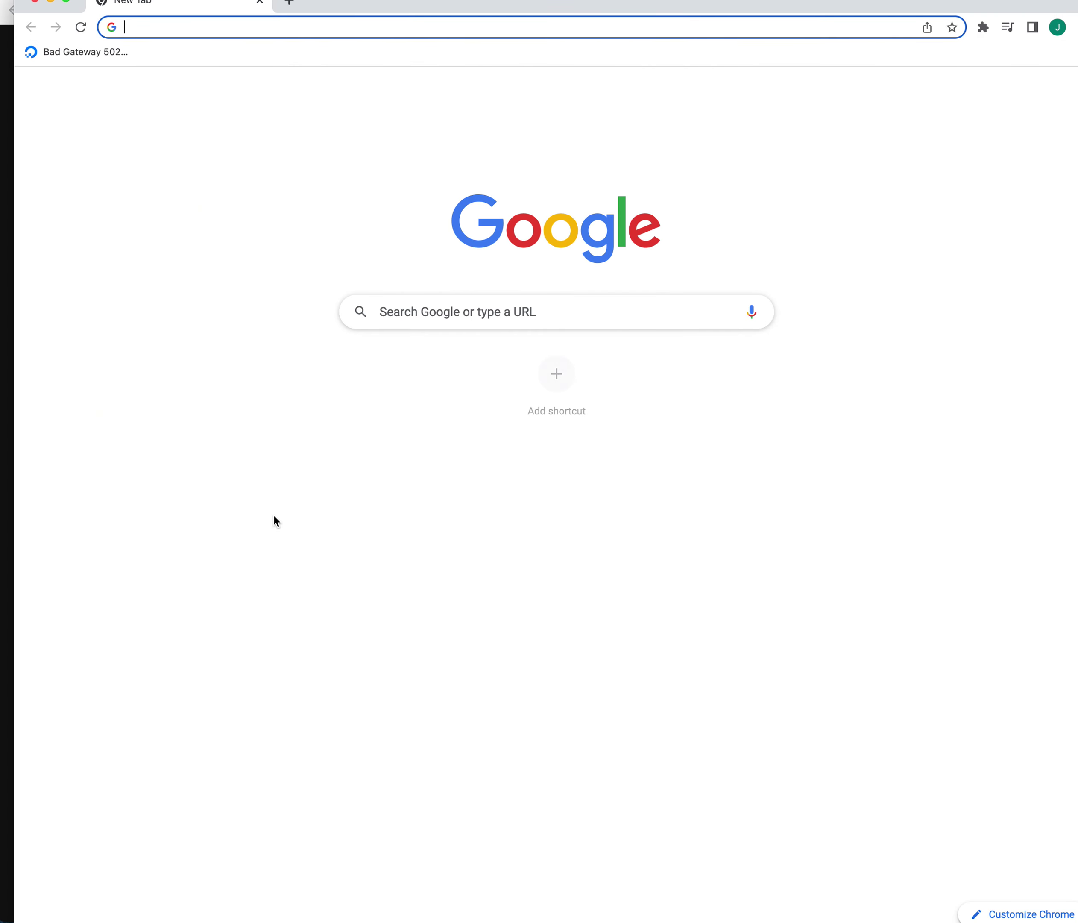
pyautogui.click(555, 318)
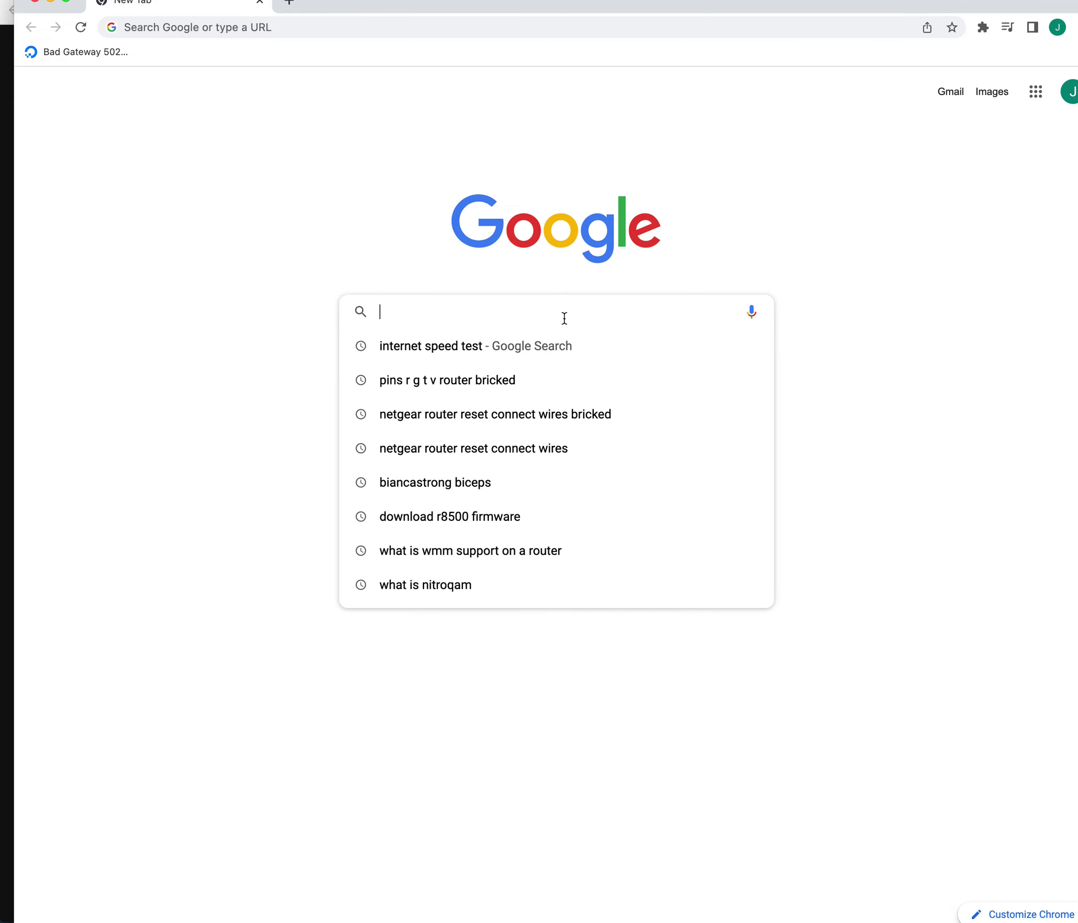
pyautogui.click(552, 345)
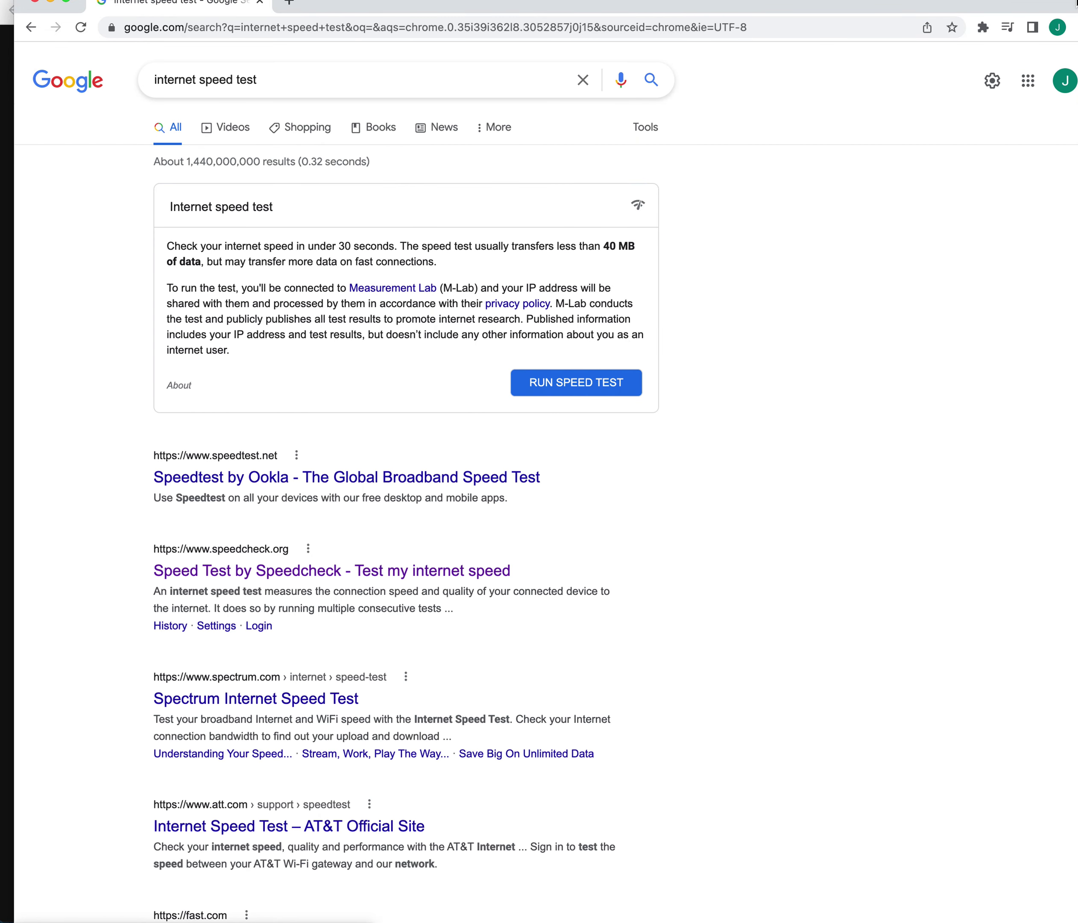
pyautogui.moveTo(1077, 1); pyautogui.dragTo(542, 341)
pyautogui.moveTo(403, 366); pyautogui.dragTo(582, 155)
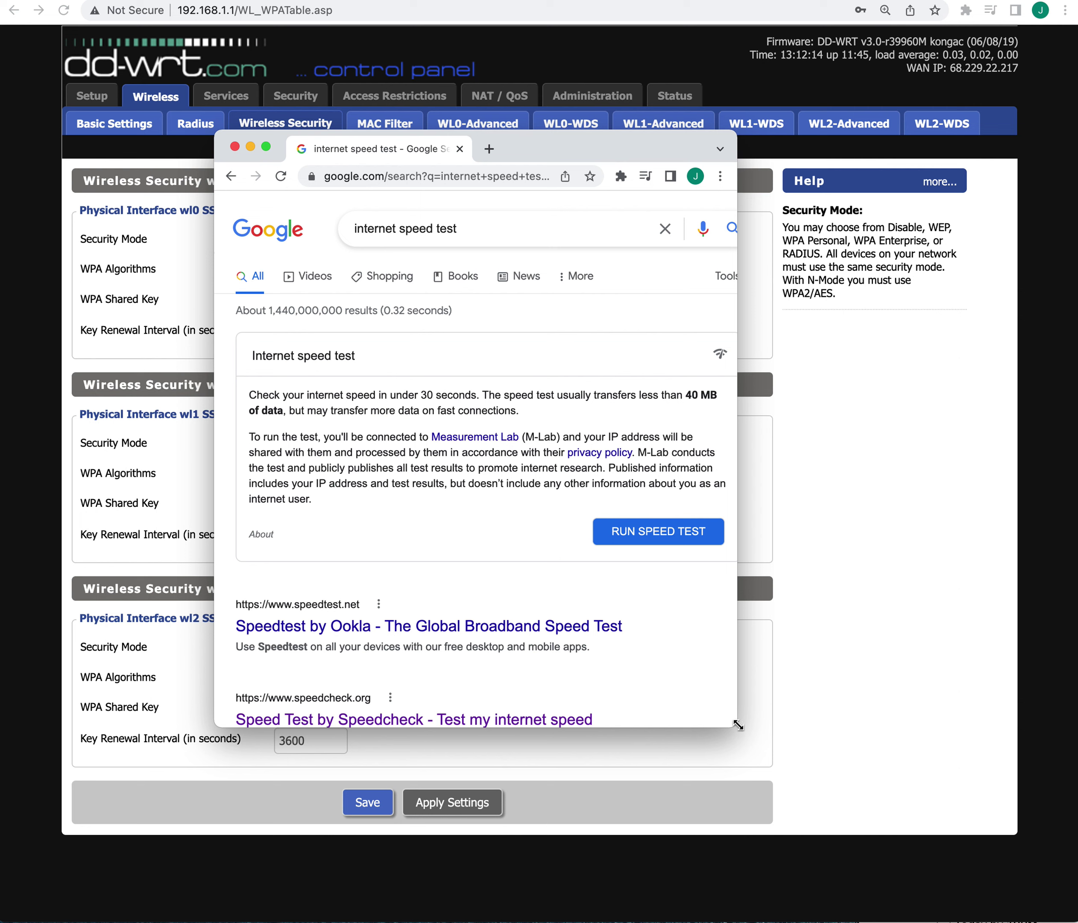
# - Place the speed test results window beside the DD-WRT Wireless Security page, keeping it in front
pyautogui.moveTo(737, 728); pyautogui.dragTo(856, 744)
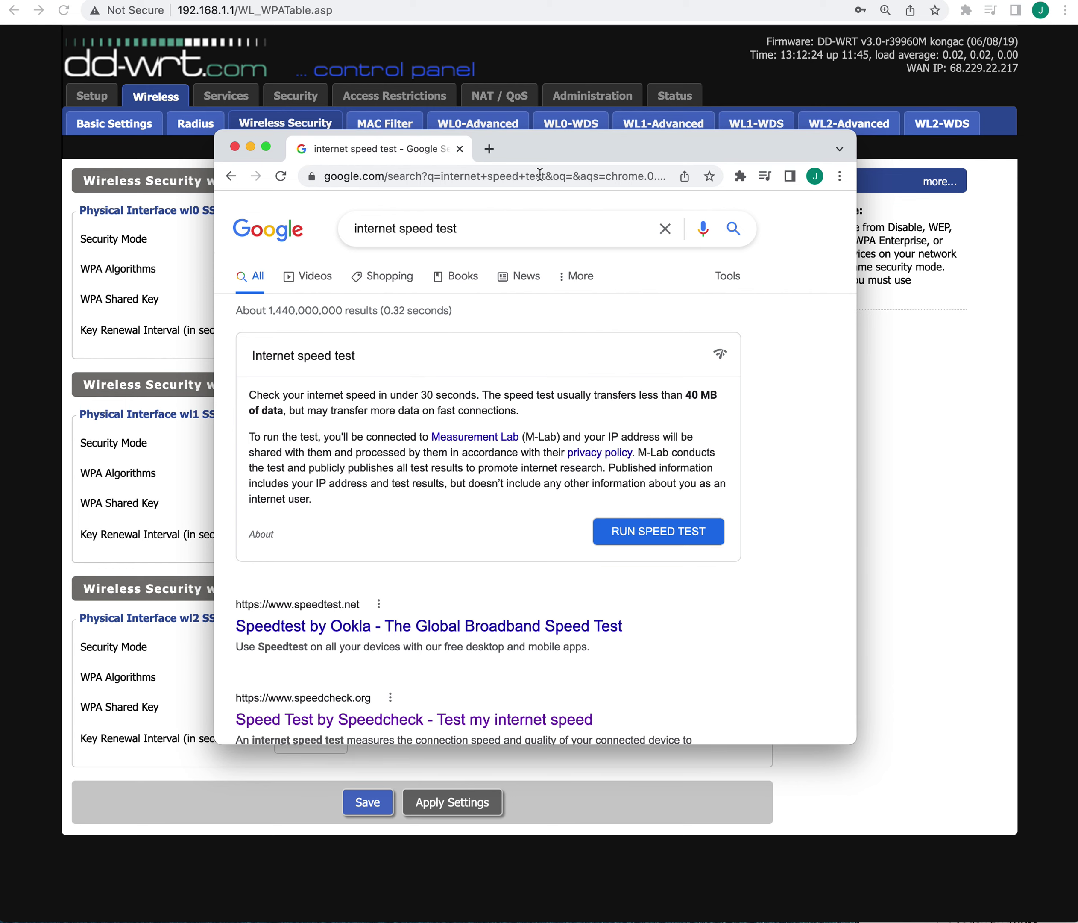
pyautogui.moveTo(530, 154); pyautogui.dragTo(824, 229)
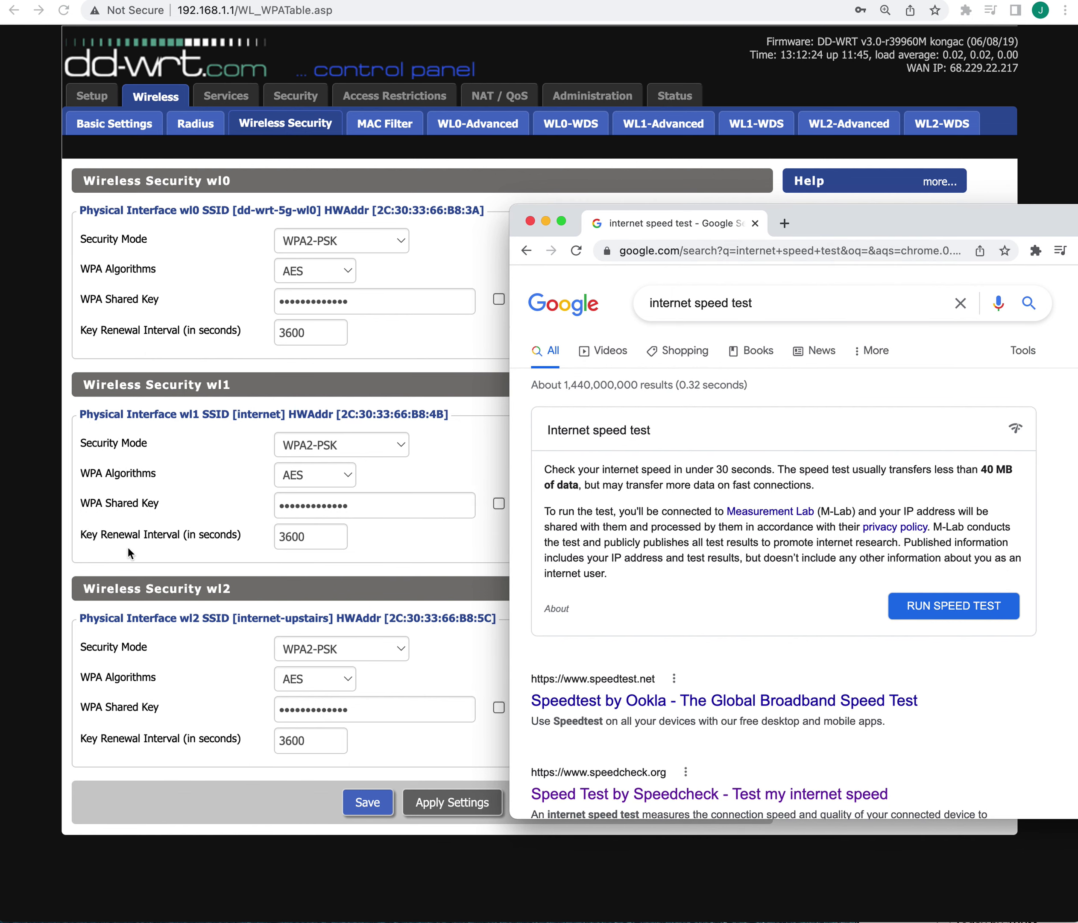
pyautogui.click(217, 591)
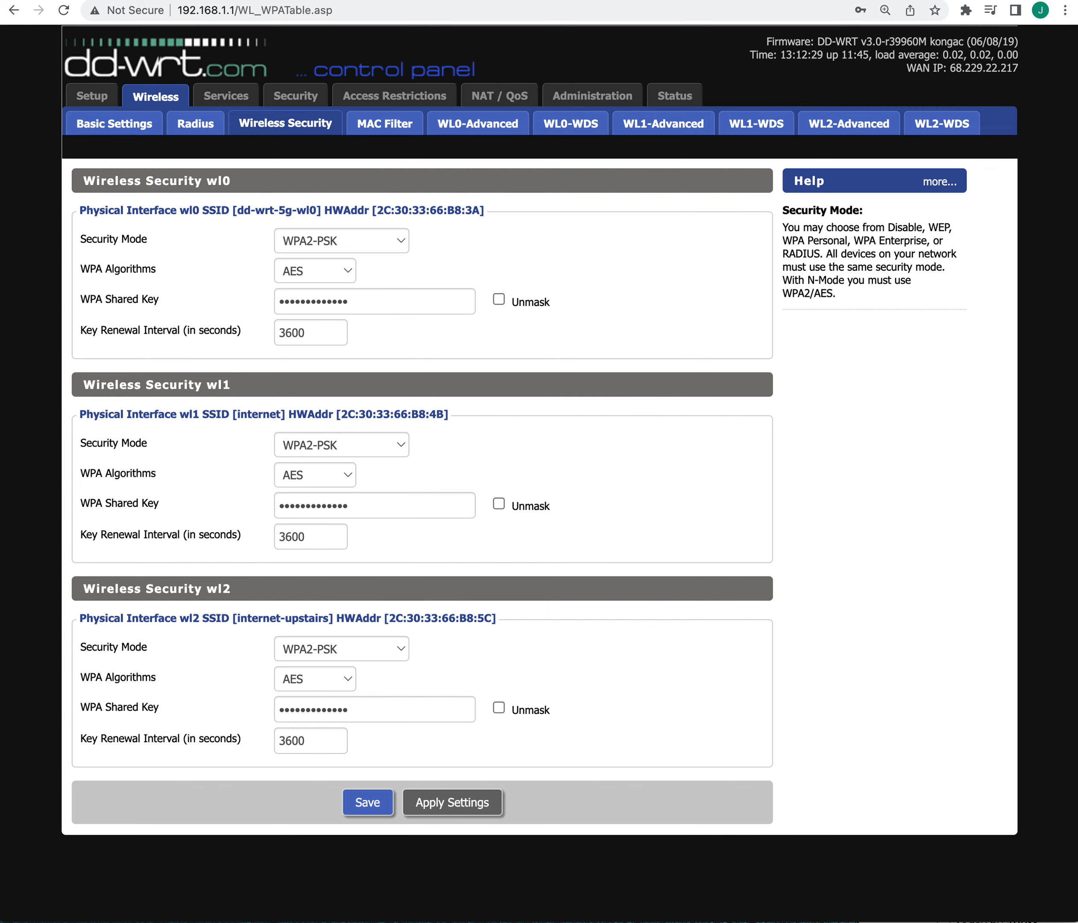
pyautogui.click(1076, 795)
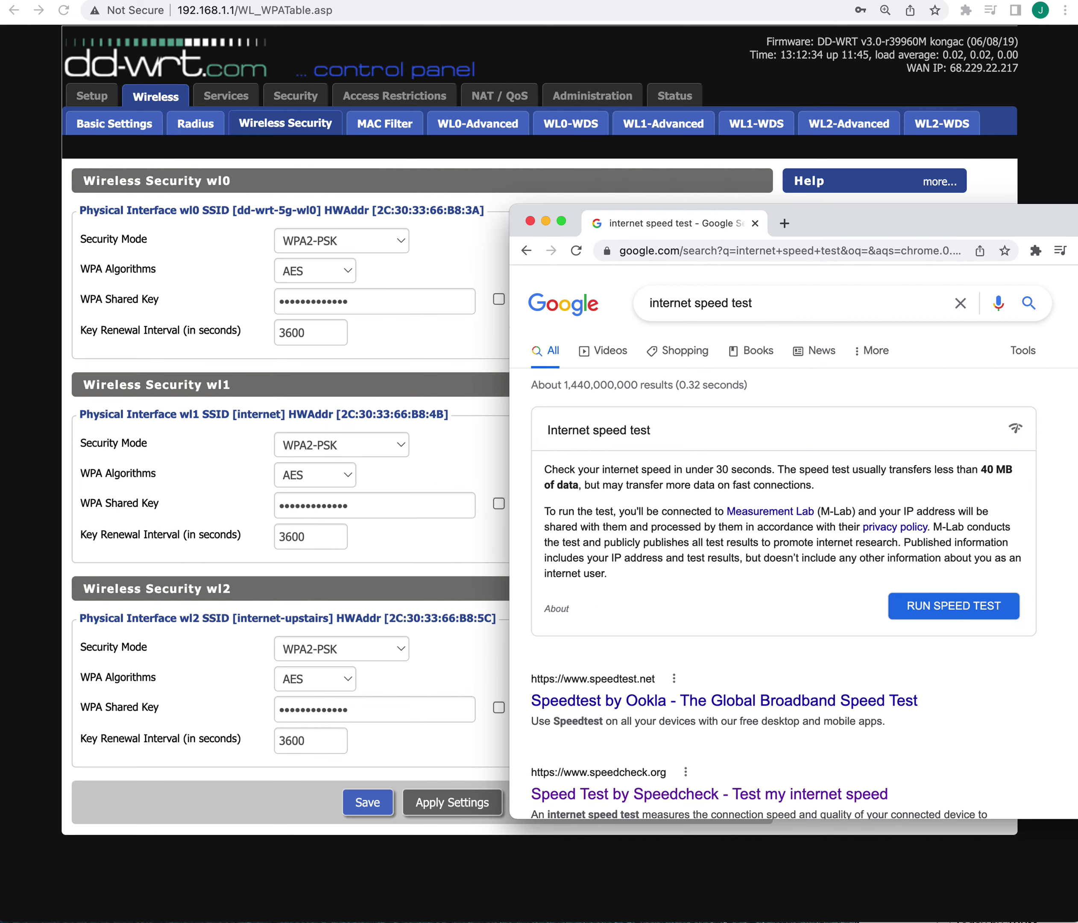
# - Run the speed test (394.4 Mbps down, 8.05 Mbps up), cancel the rerun and close it
pyautogui.moveTo(838, 209); pyautogui.dragTo(668, 140)
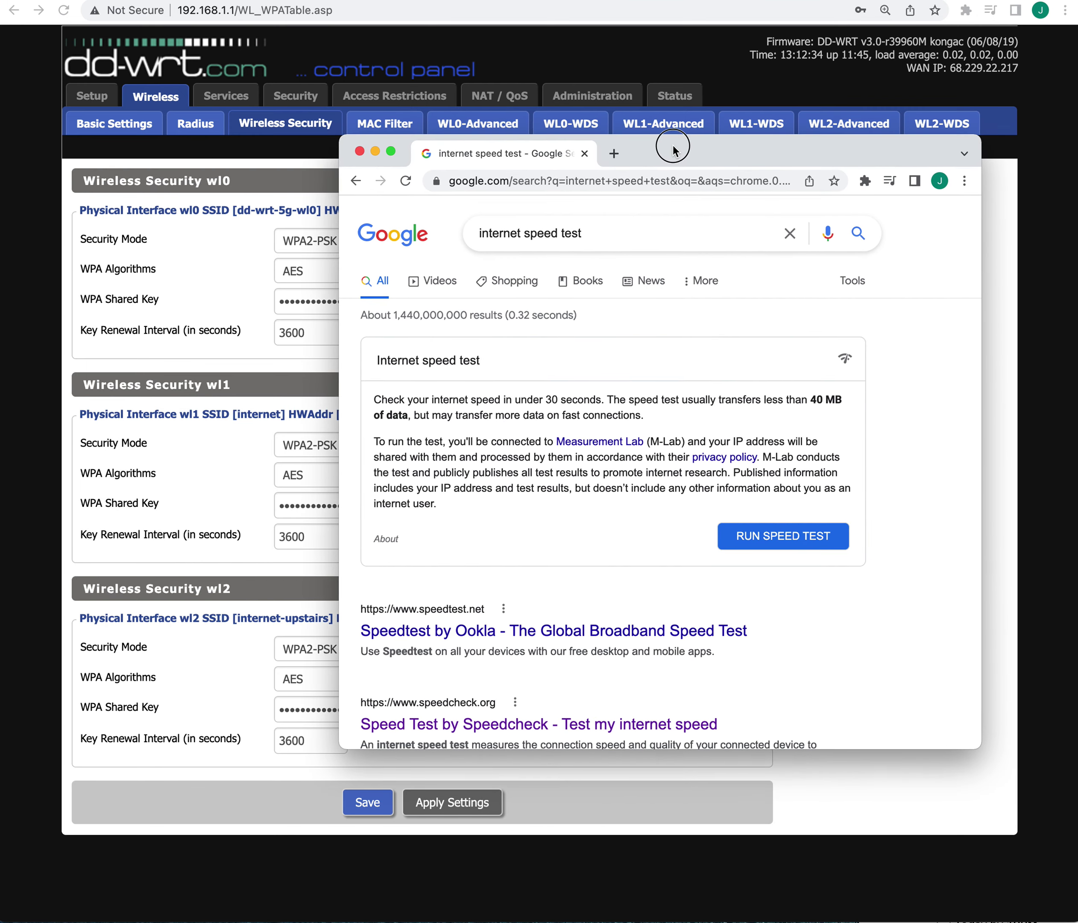
pyautogui.click(827, 544)
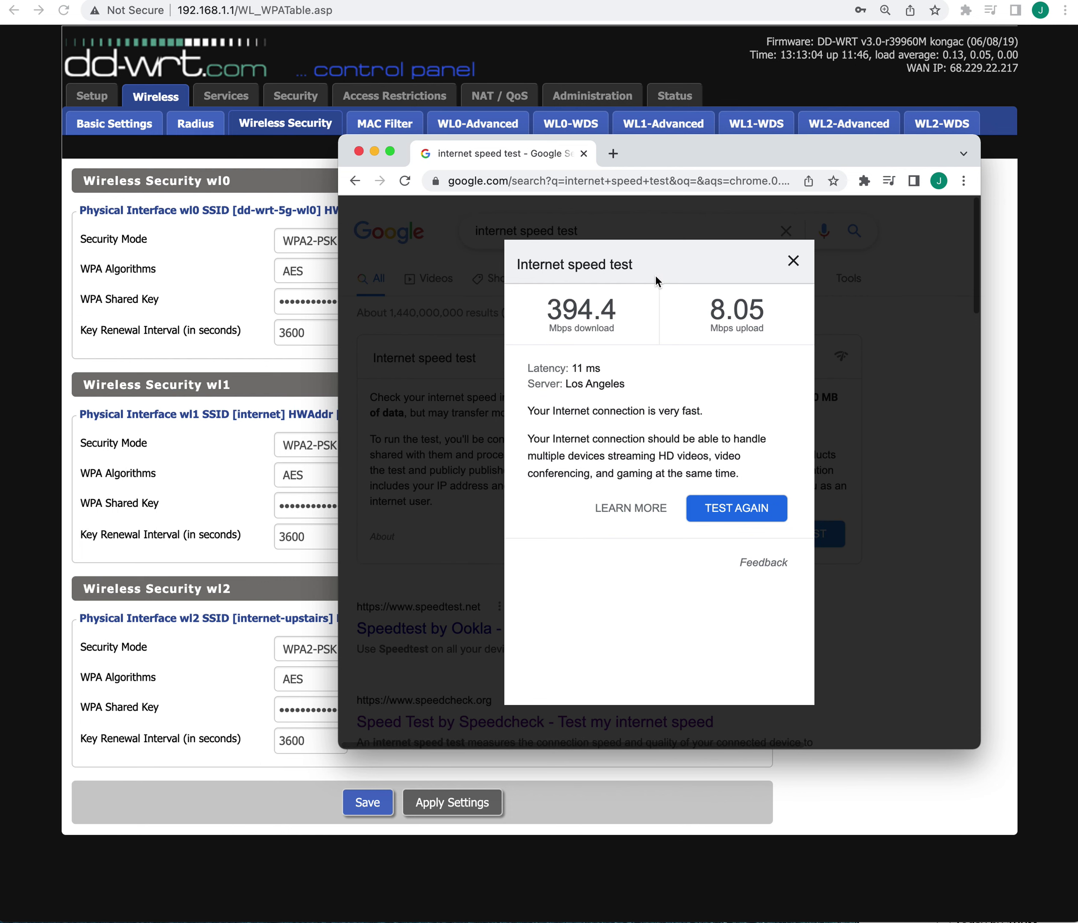
pyautogui.click(737, 505)
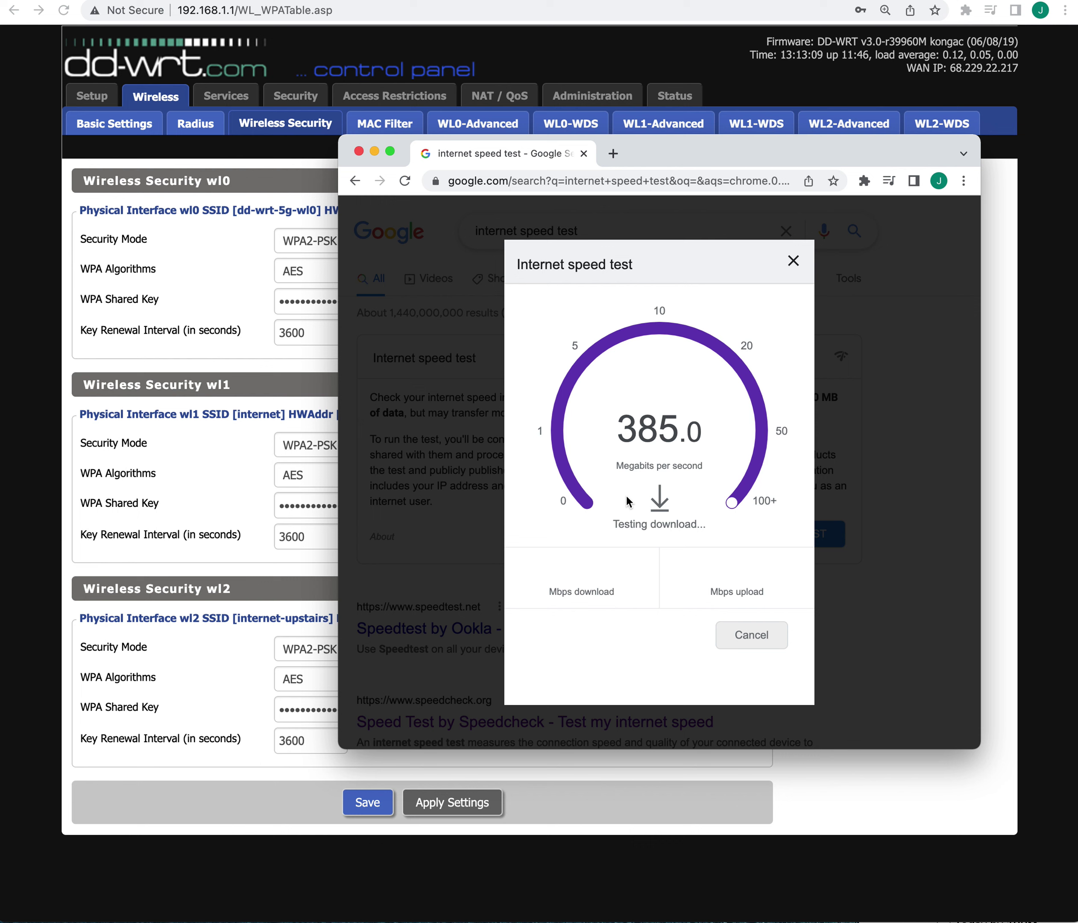
pyautogui.hscroll(2, 584, 464)
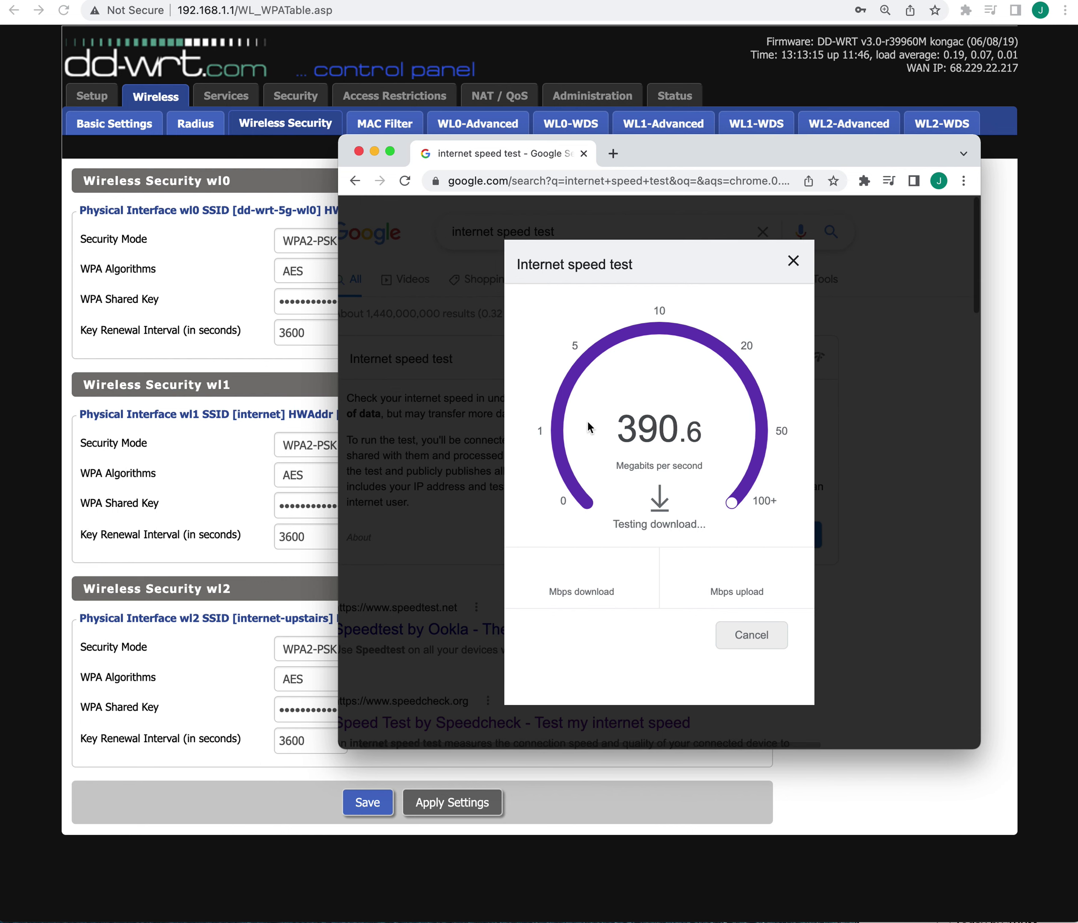
pyautogui.hscroll(-2, 596, 413)
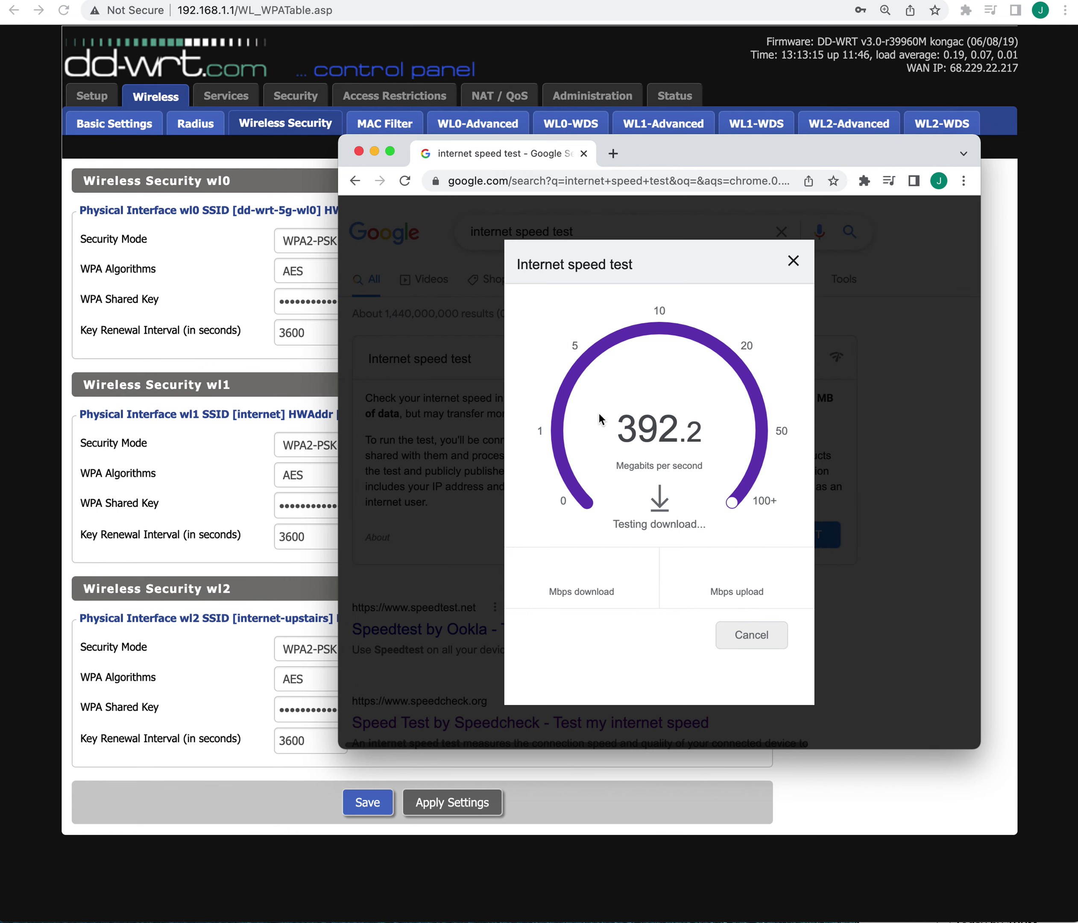
pyautogui.click(754, 636)
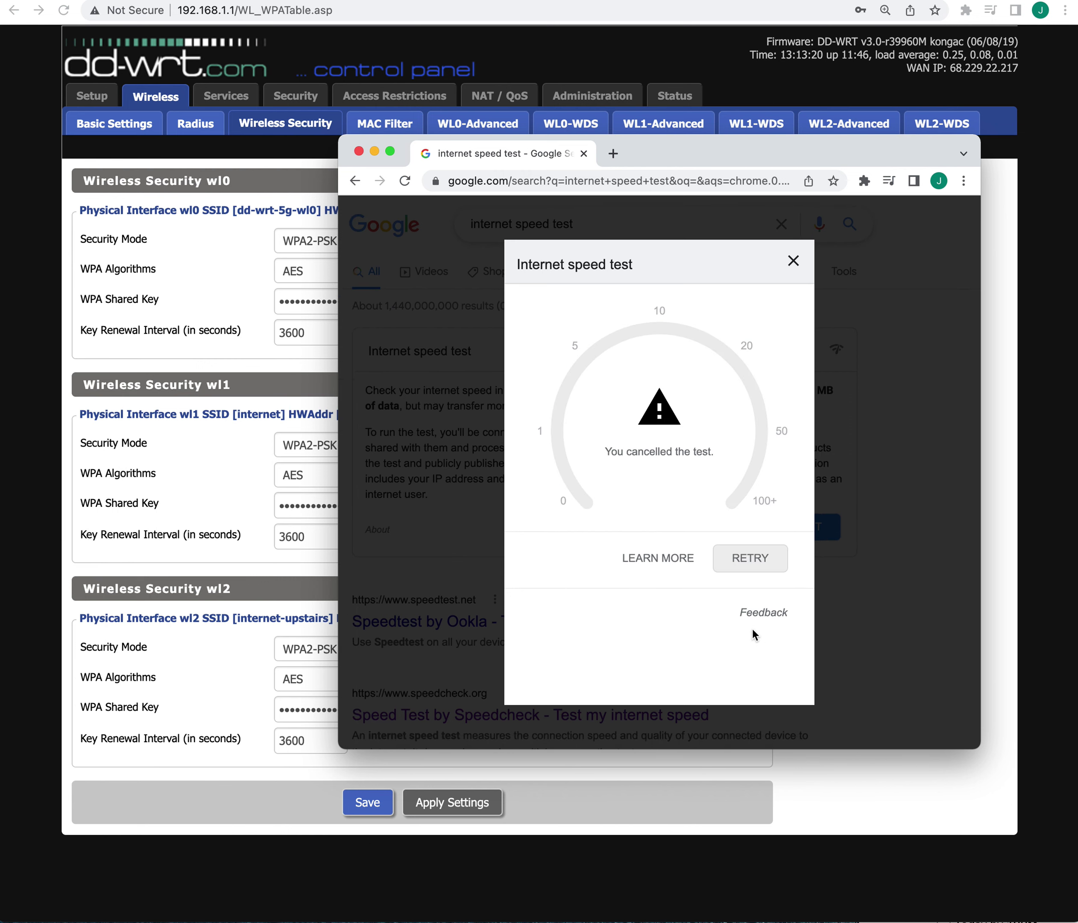
pyautogui.click(794, 261)
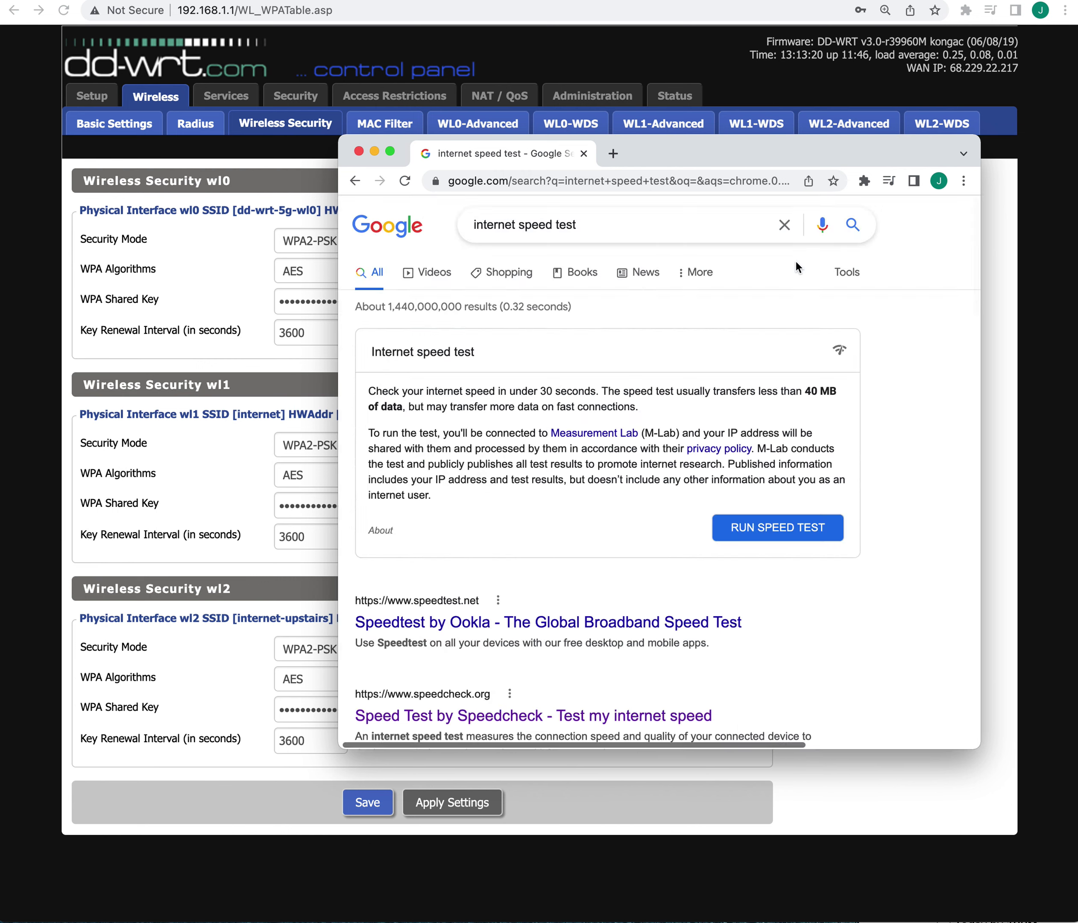
pyautogui.hscroll(2, 792, 225)
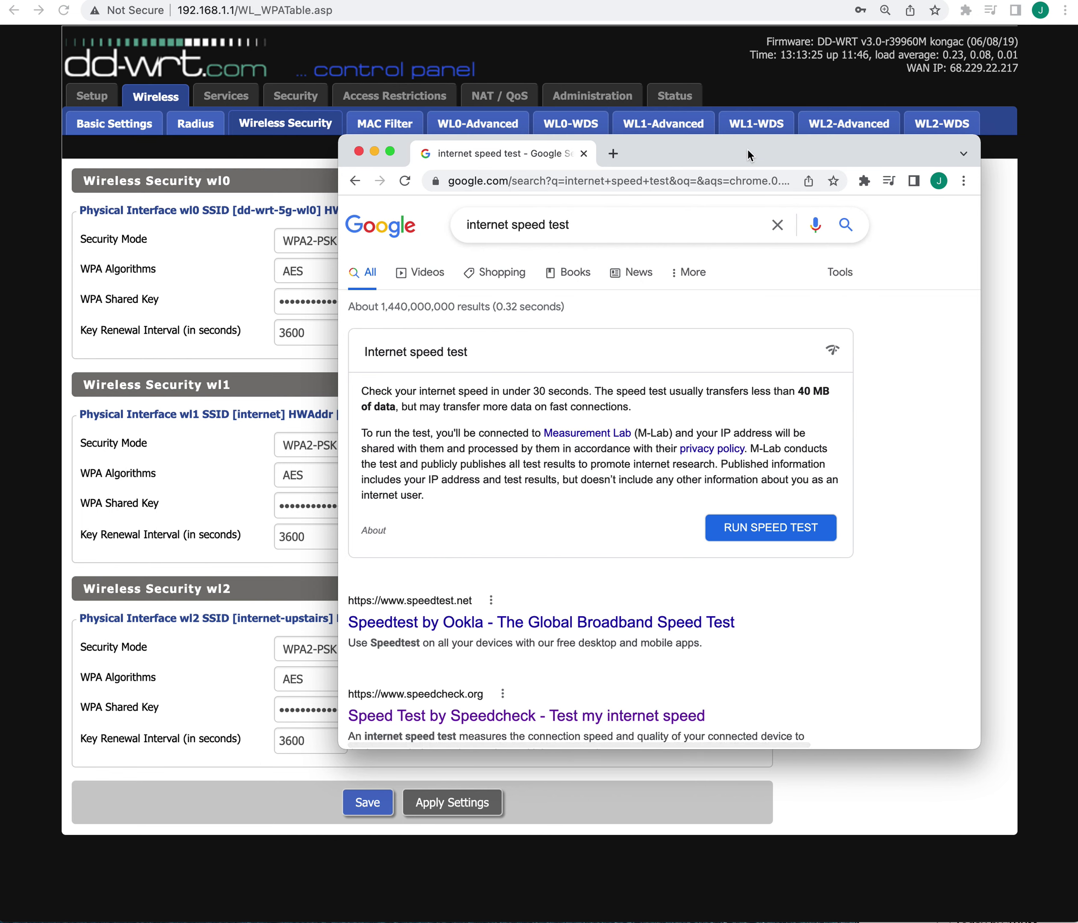
pyautogui.moveTo(747, 149); pyautogui.dragTo(753, 161)
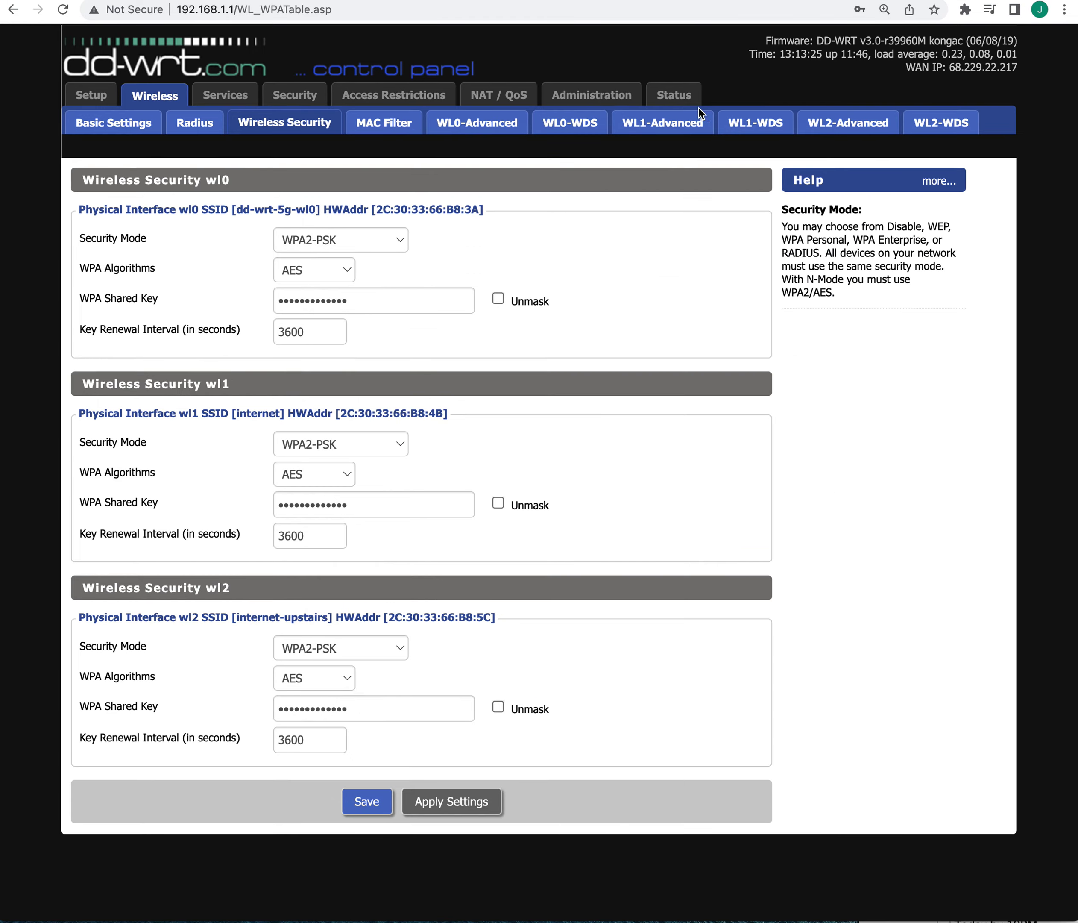
# - Review the R8500 Router Information: CPU 62.5 °C, 12% load, 15% memory used
pyautogui.click(678, 96)
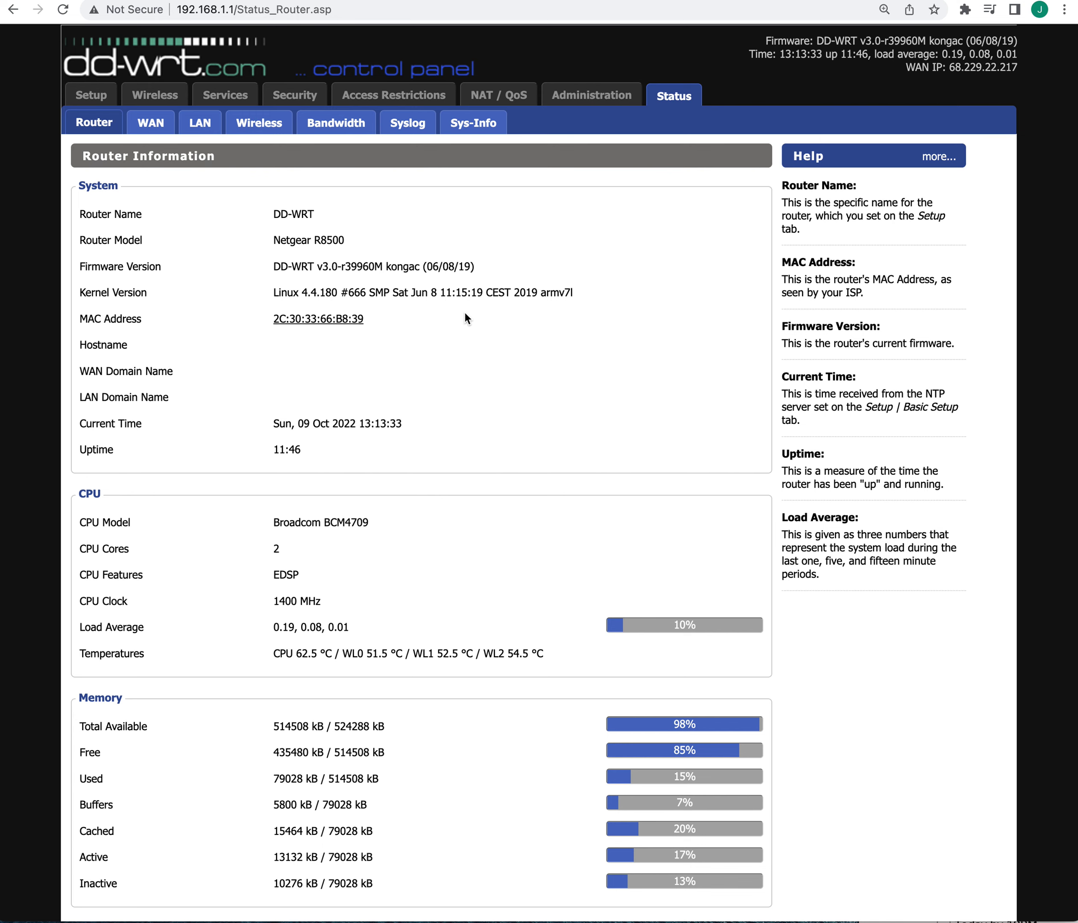
pyautogui.scroll(-2, 465, 313)
pyautogui.scroll(-4, 465, 312)
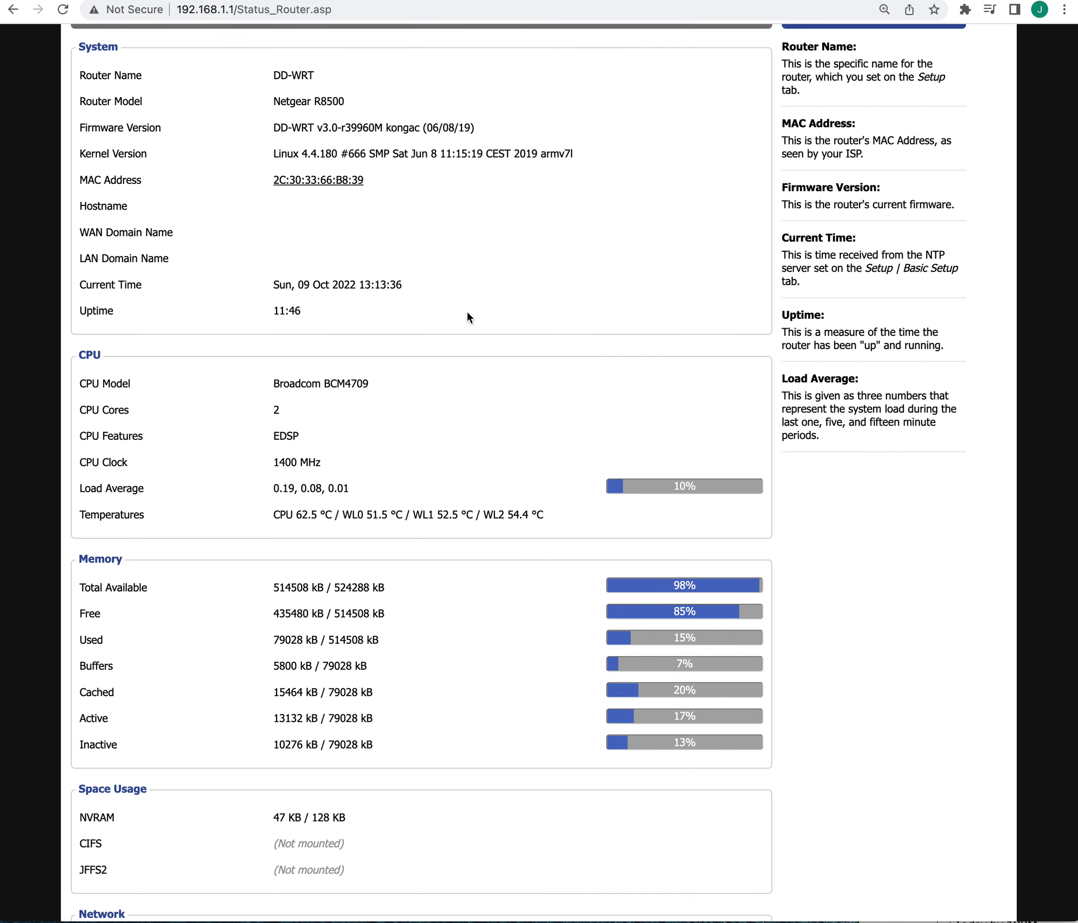
pyautogui.scroll(-2, 467, 312)
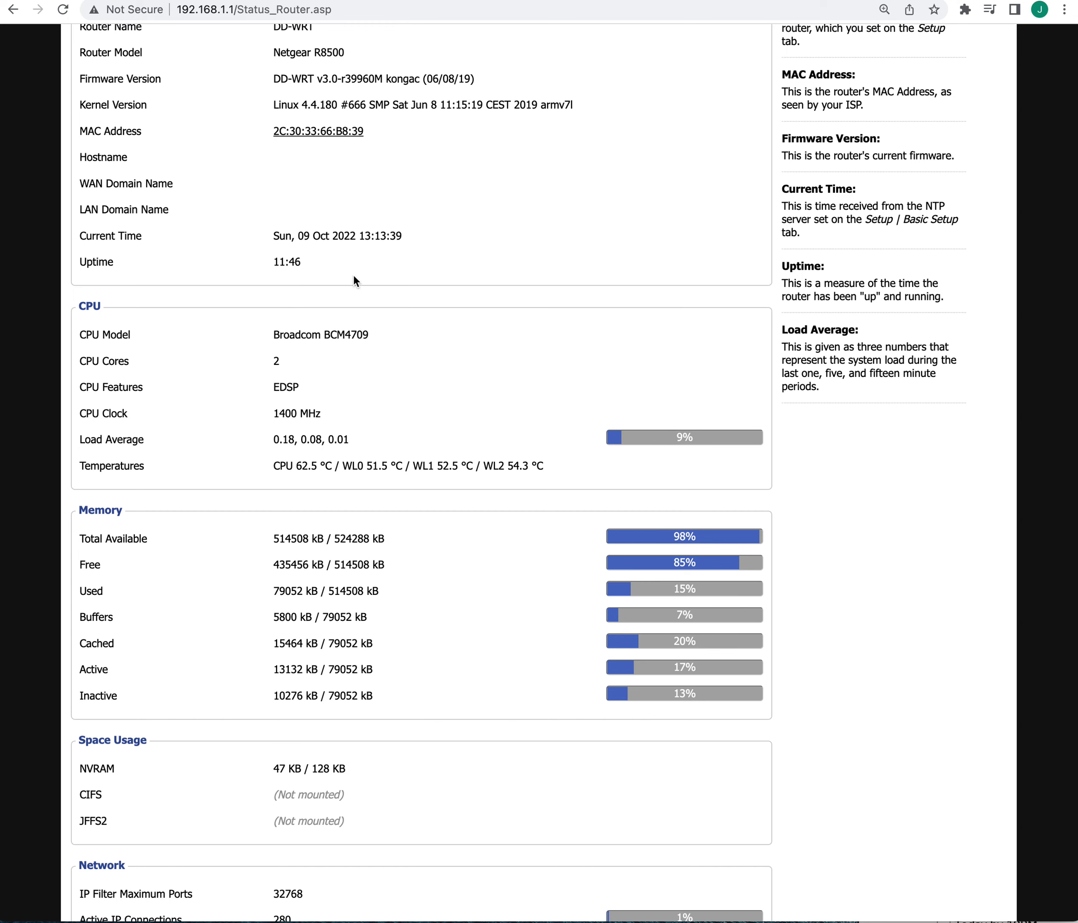
pyautogui.scroll(-3, 401, 272)
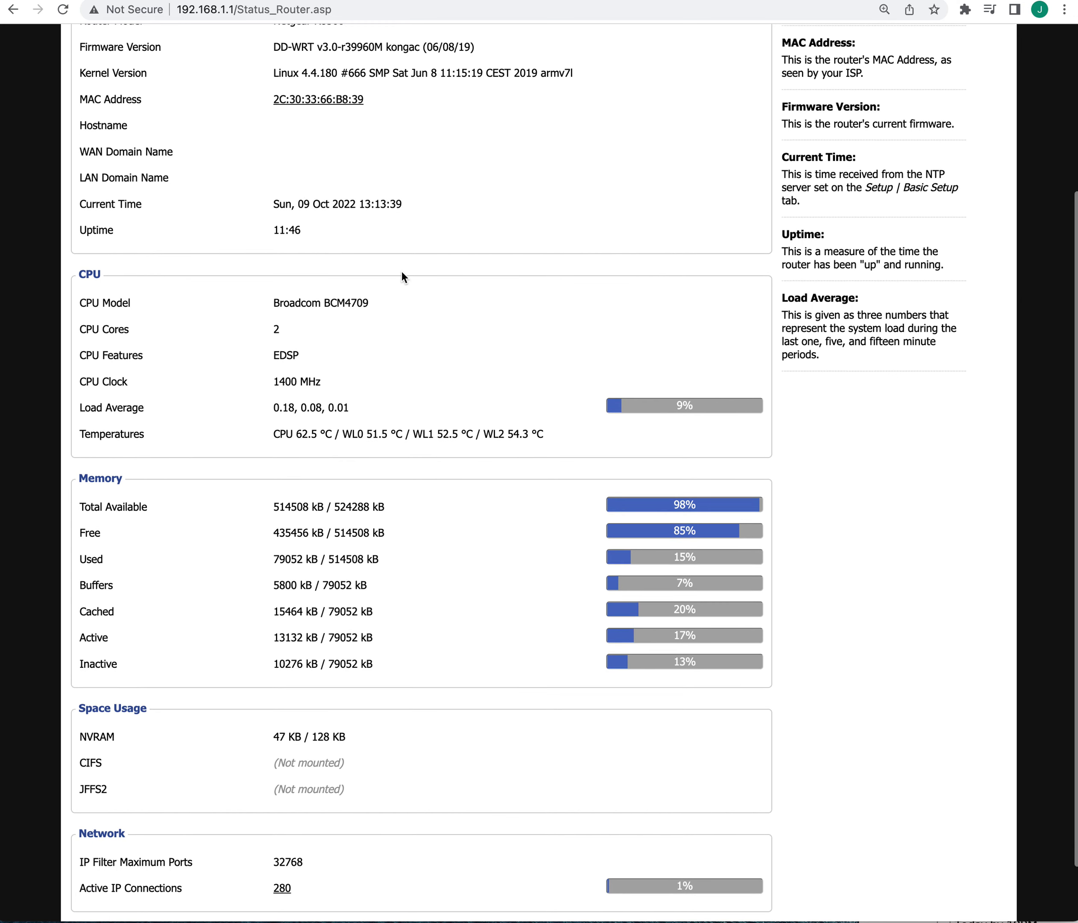
pyautogui.scroll(-1, 401, 272)
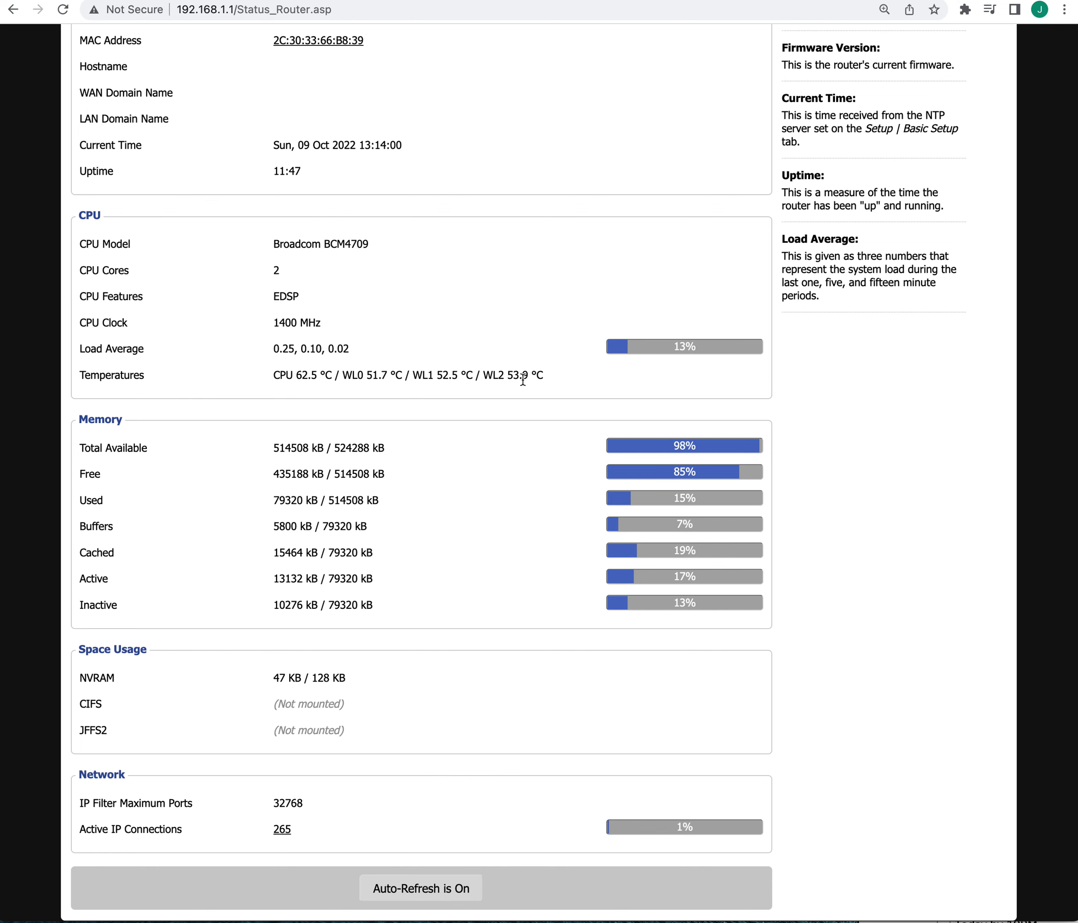
pyautogui.scroll(-1, 489, 314)
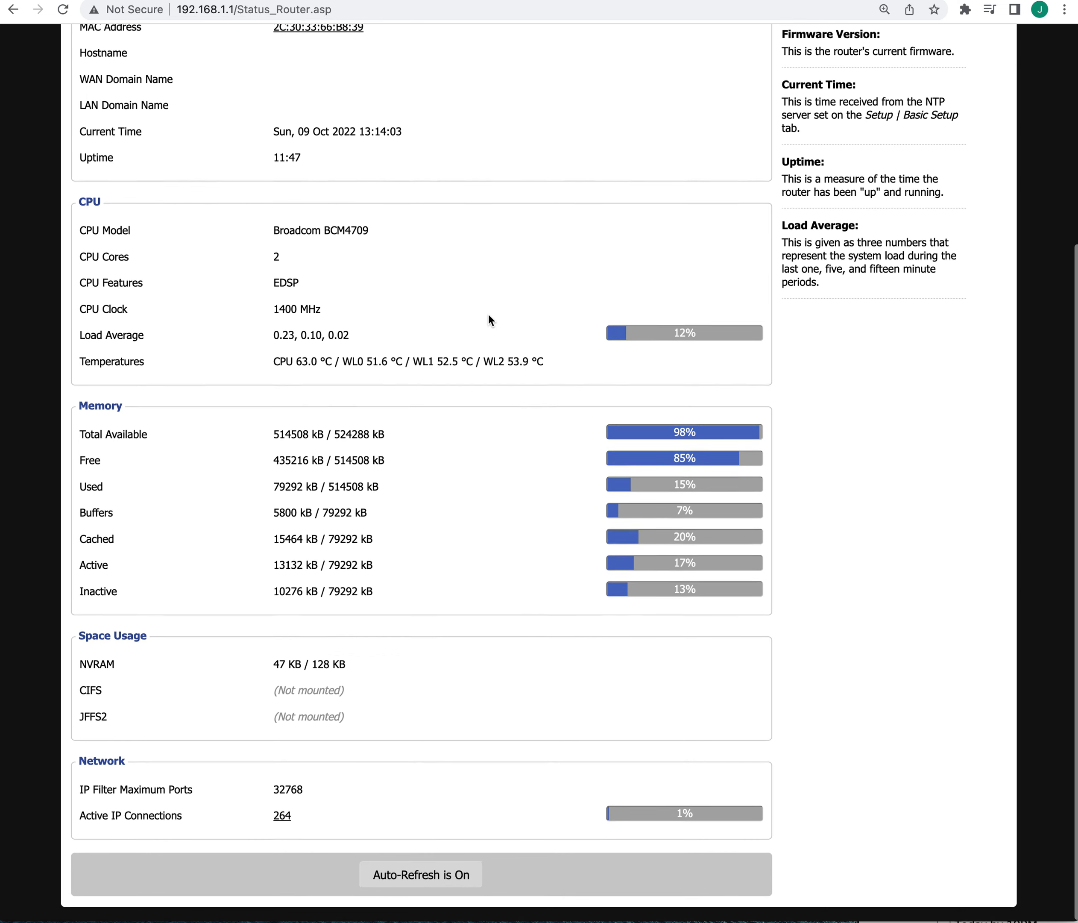
pyautogui.scroll(2, 504, 316)
pyautogui.scroll(5, 503, 316)
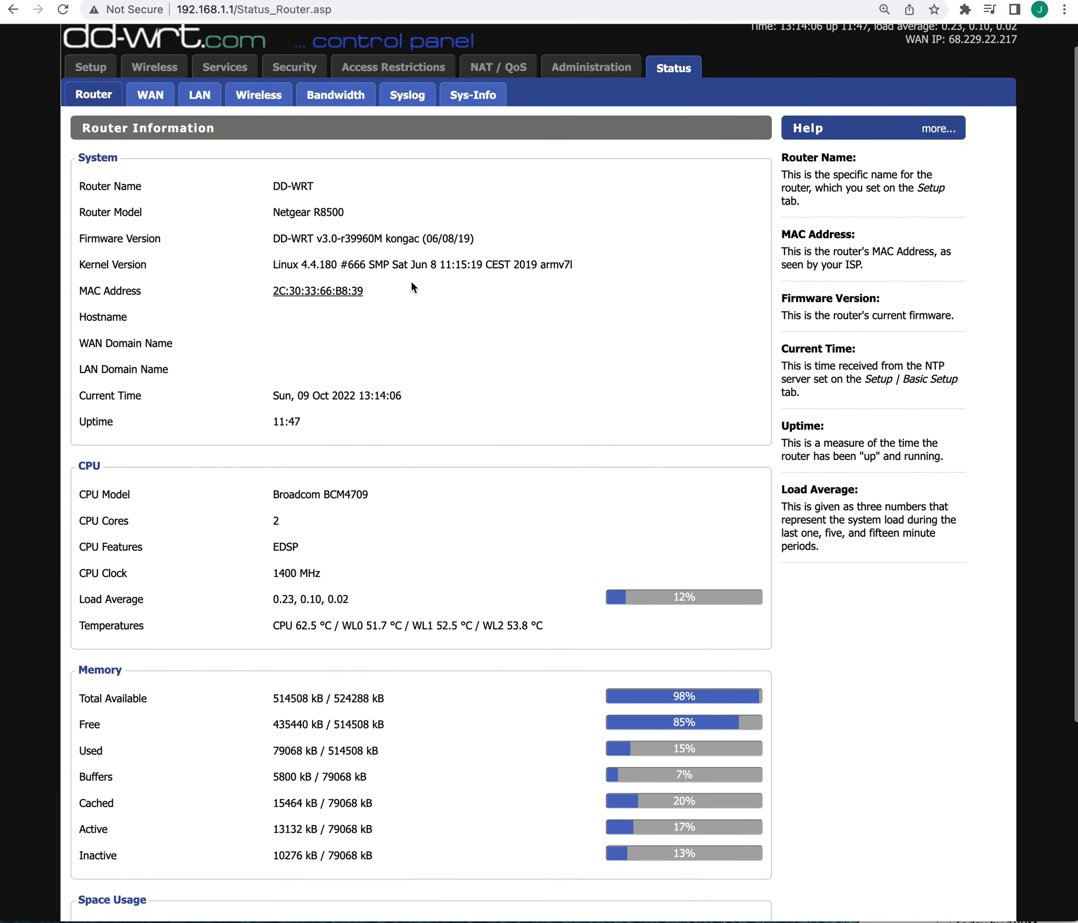
pyautogui.click(465, 95)
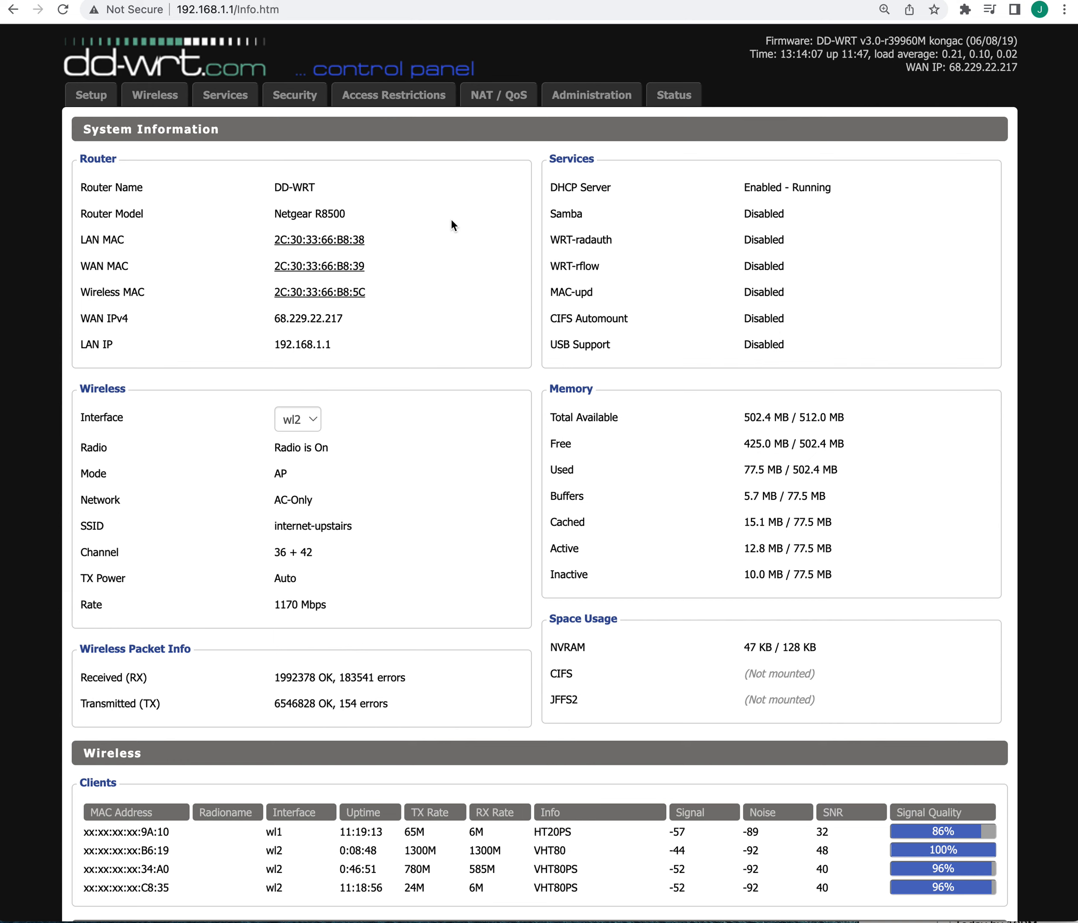
pyautogui.scroll(-3, 429, 508)
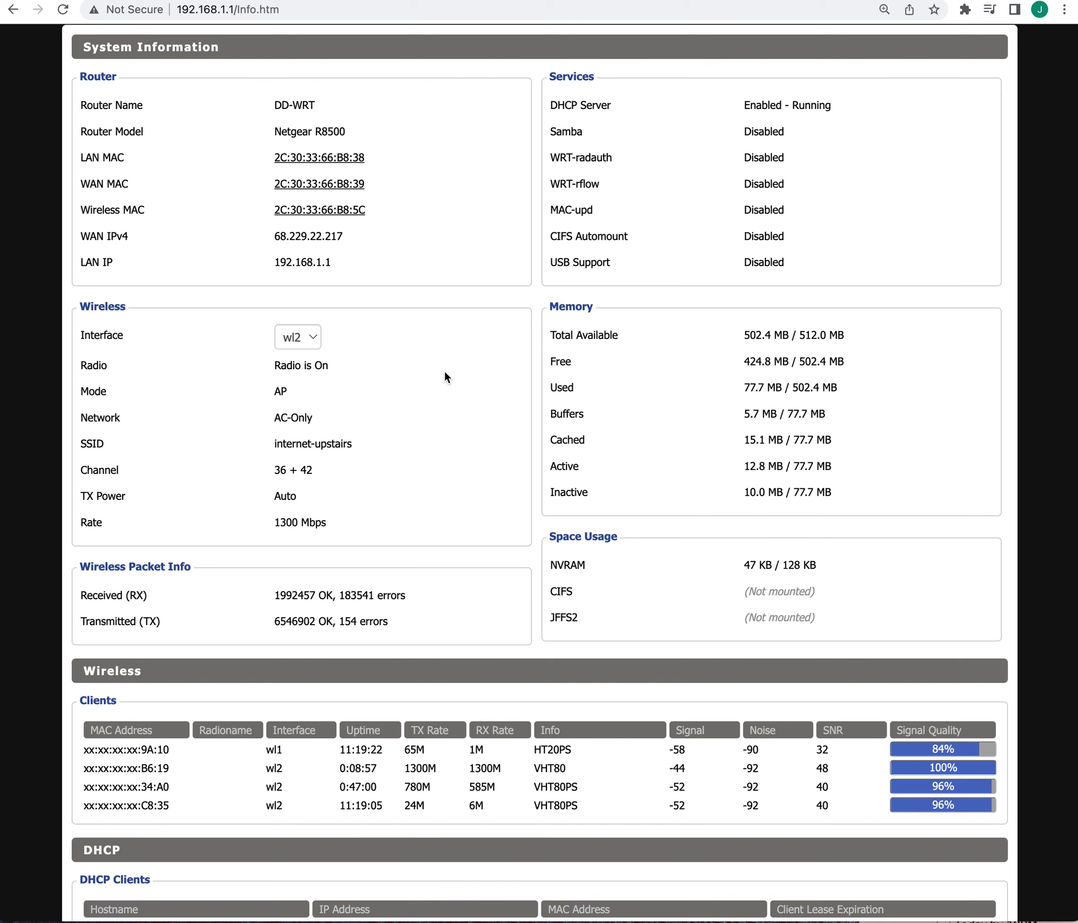
pyautogui.scroll(-5, 447, 370)
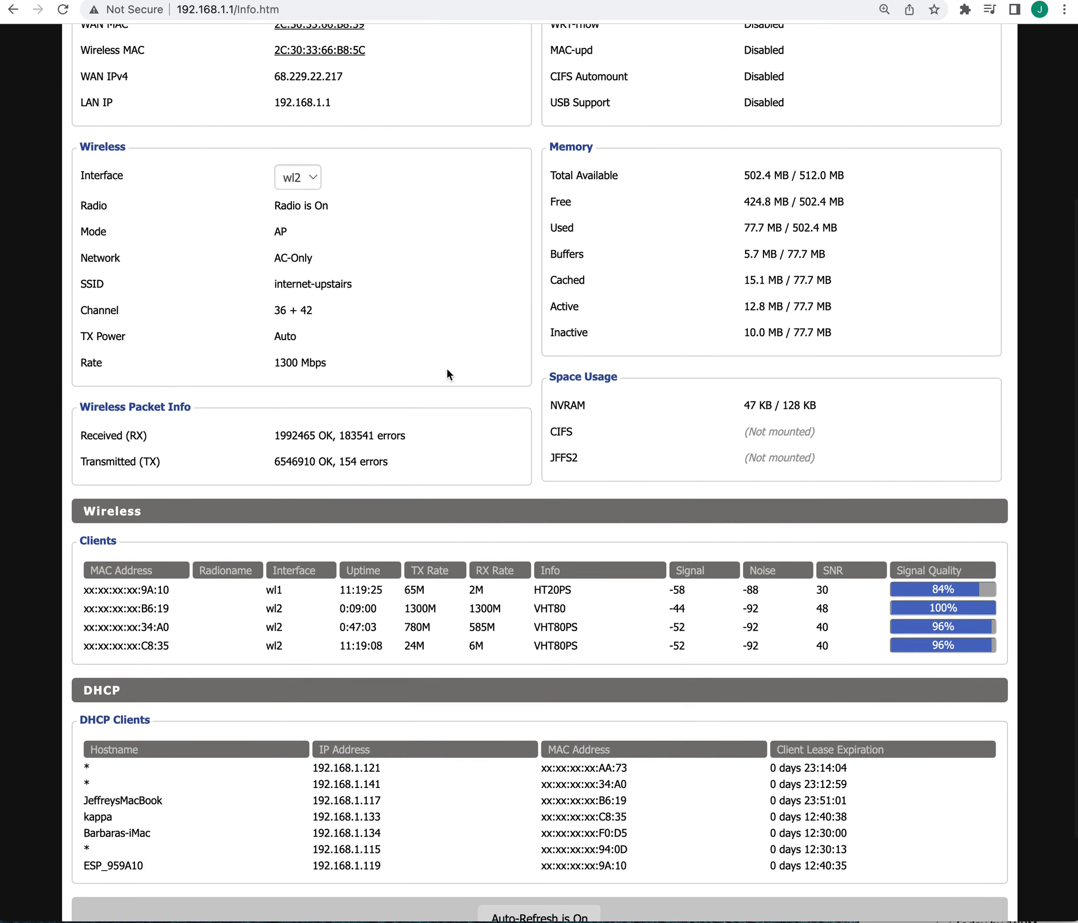
pyautogui.scroll(-1, 446, 364)
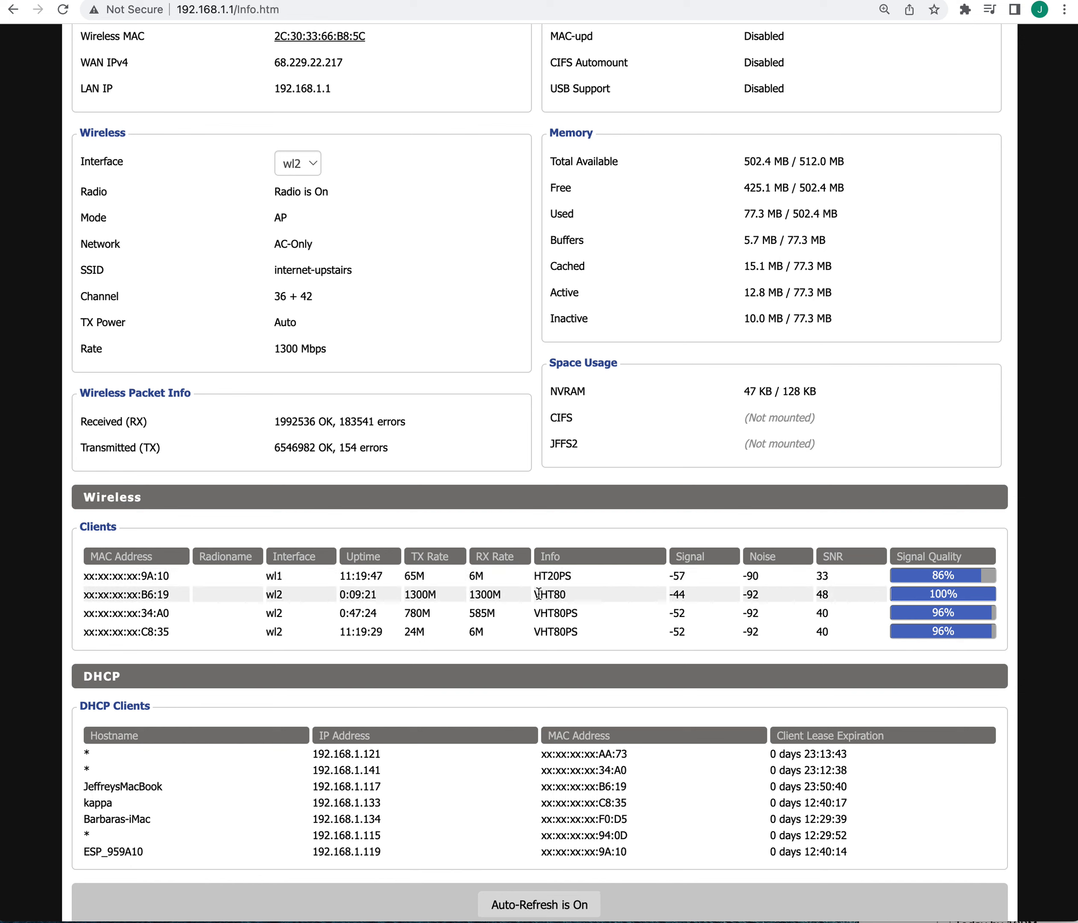
pyautogui.moveTo(502, 595)
pyautogui.mouseDown()
pyautogui.moveTo(386, 597)
pyautogui.moveTo(517, 592)
pyautogui.mouseUp()
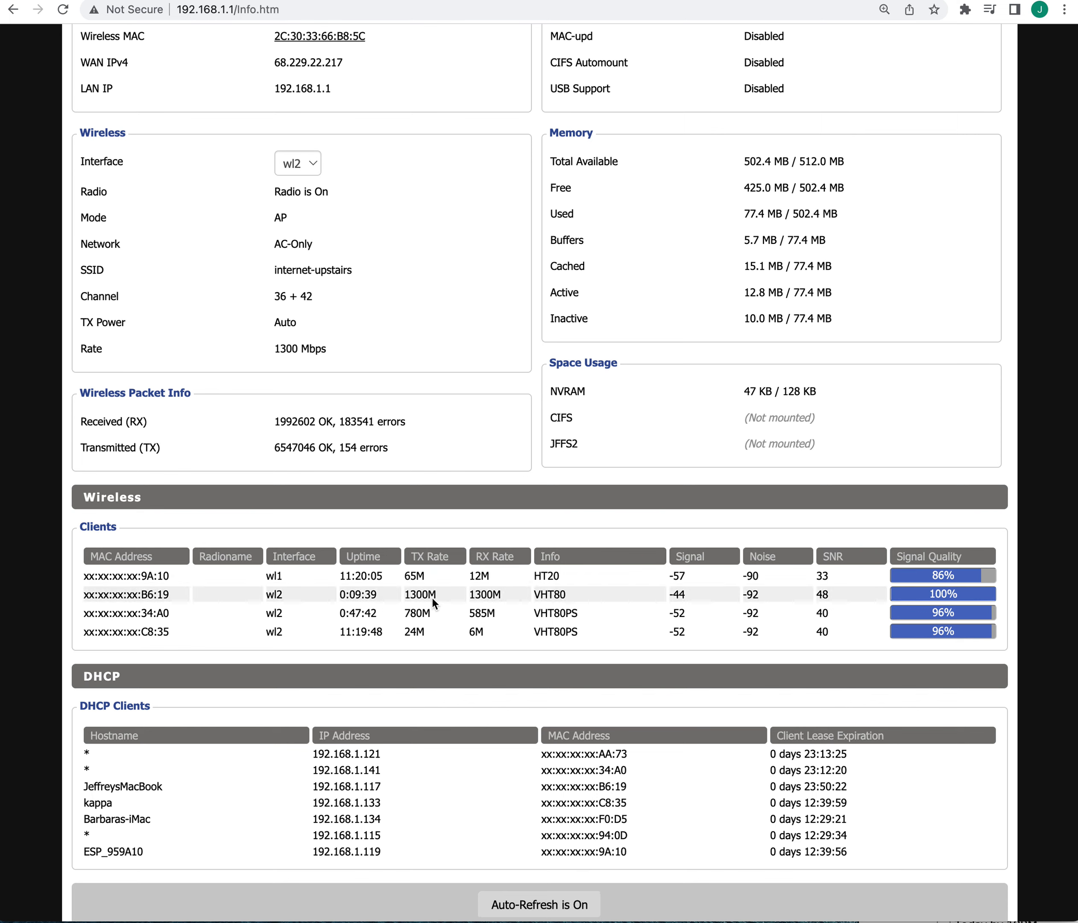
pyautogui.moveTo(504, 595); pyautogui.dragTo(407, 596)
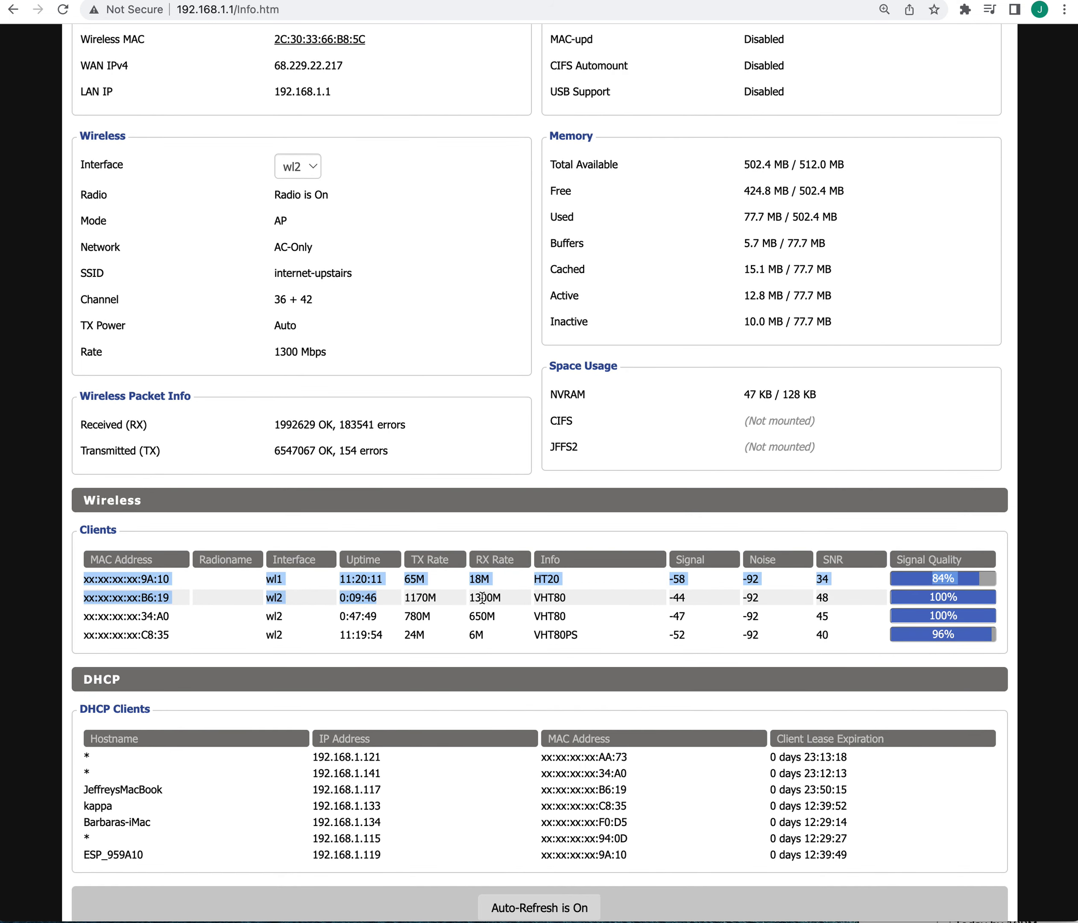
pyautogui.click(496, 597)
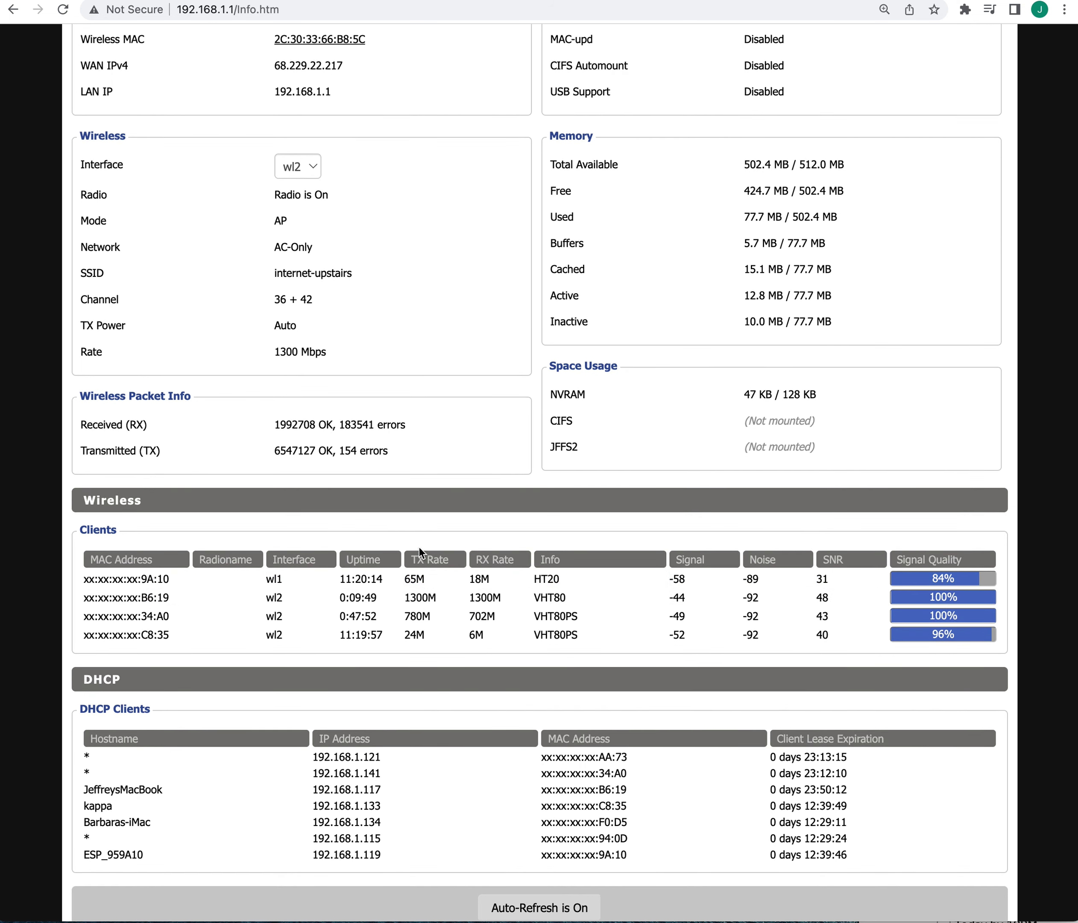
pyautogui.scroll(1, 421, 509)
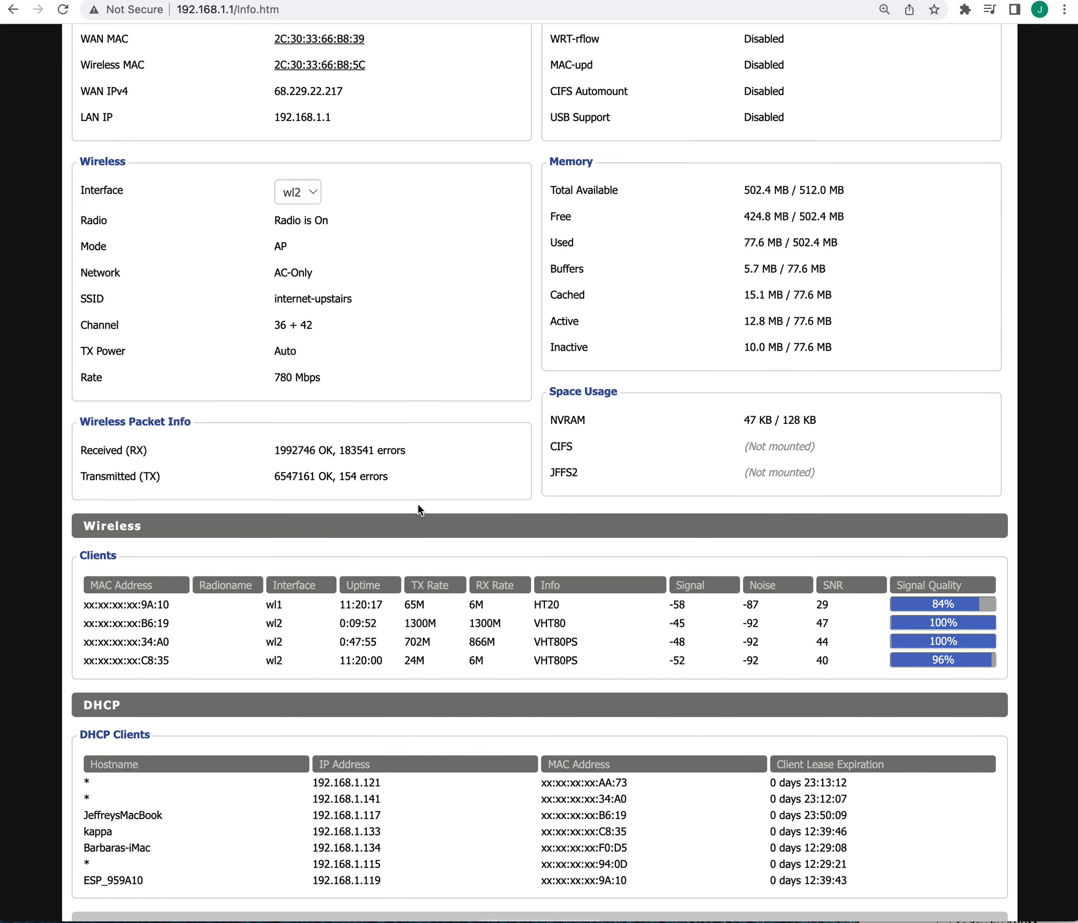
pyautogui.scroll(1, 418, 503)
pyautogui.scroll(-2, 418, 504)
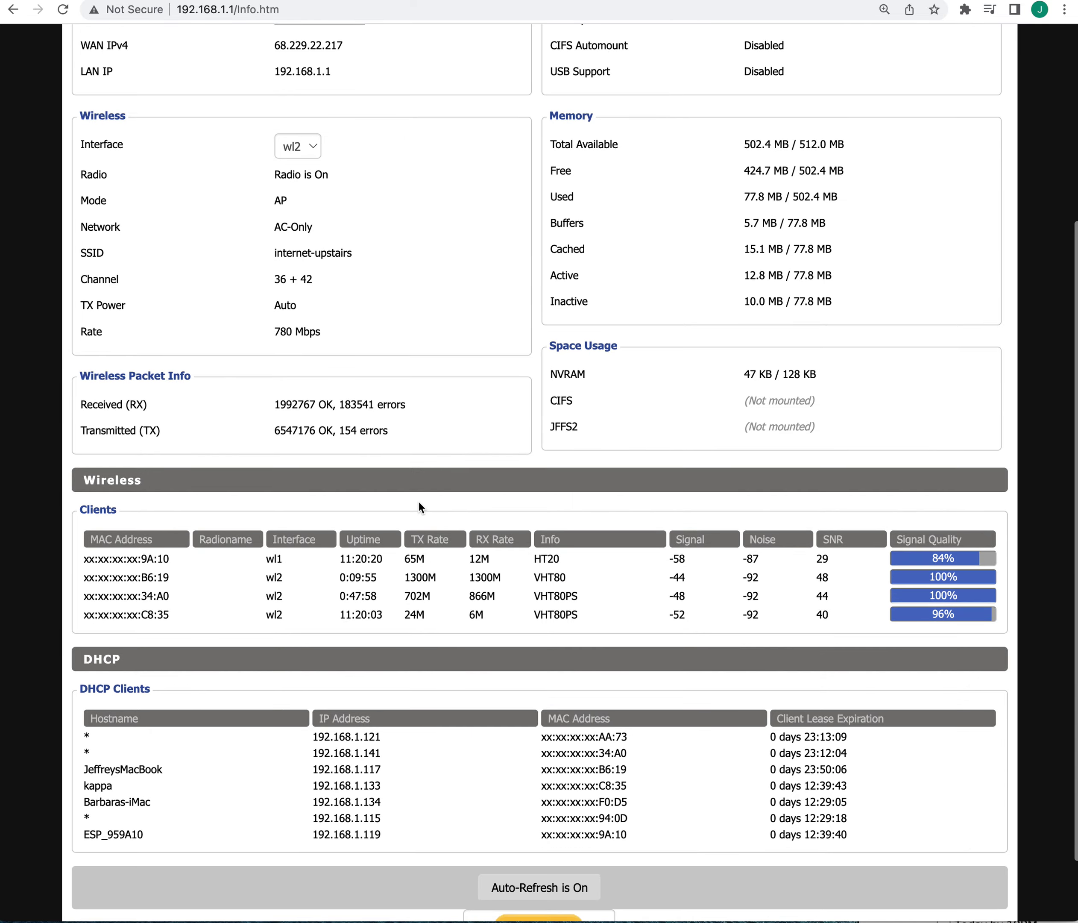
pyautogui.scroll(2, 419, 502)
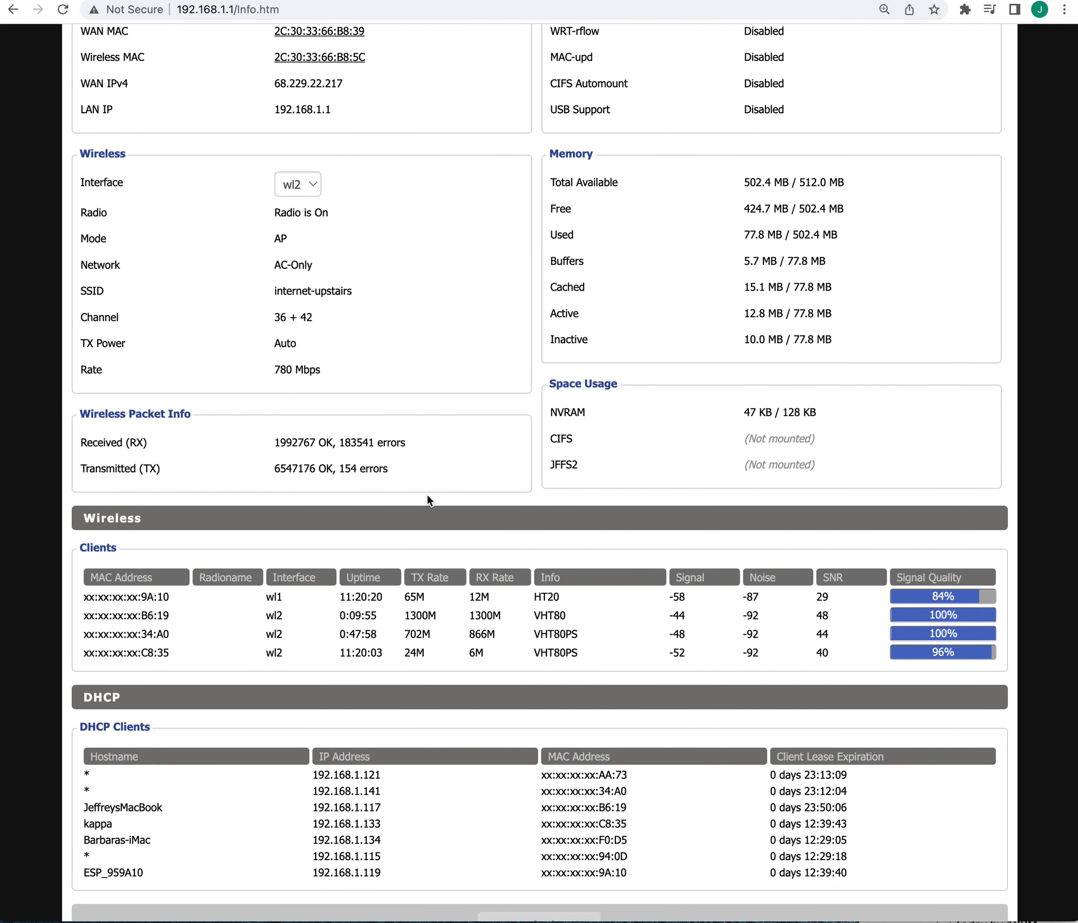
pyautogui.scroll(1, 428, 441)
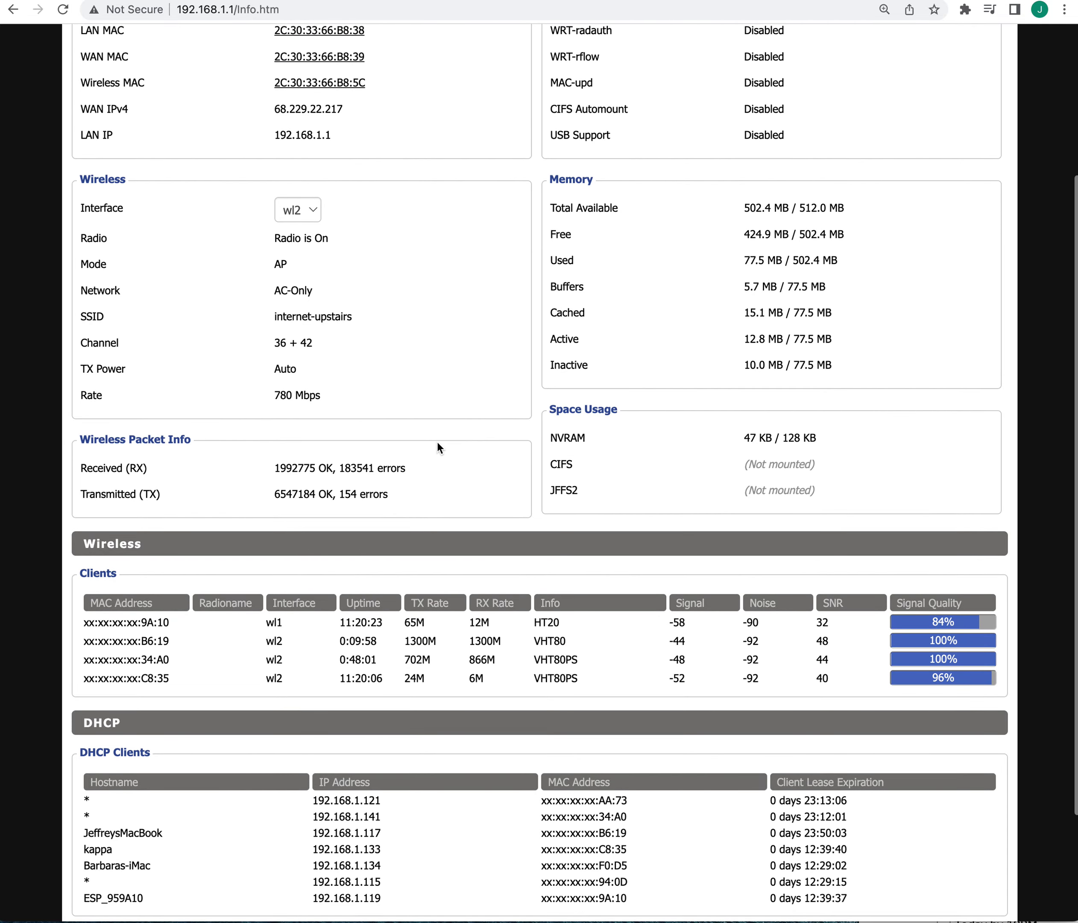
pyautogui.scroll(5, 439, 441)
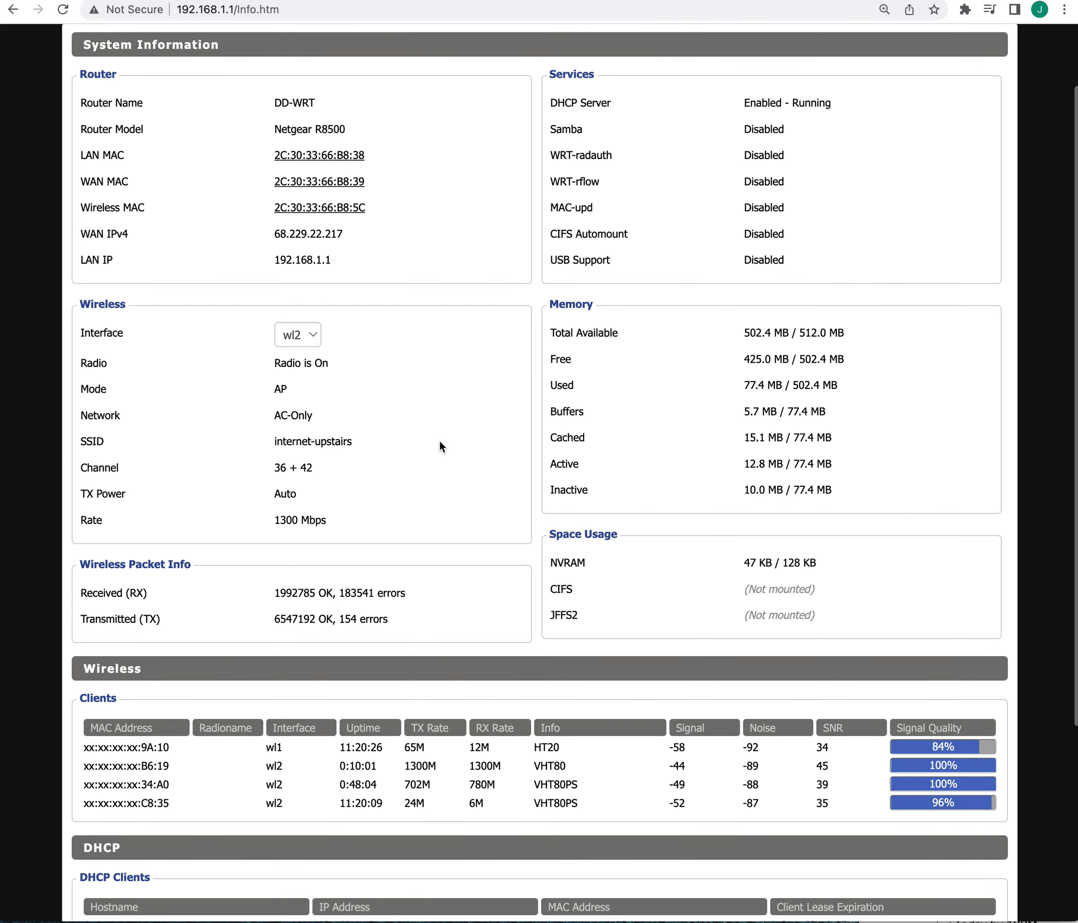
# - Load the second router at 192.168.1.2 and scroll through its status page
pyautogui.click(335, 8)
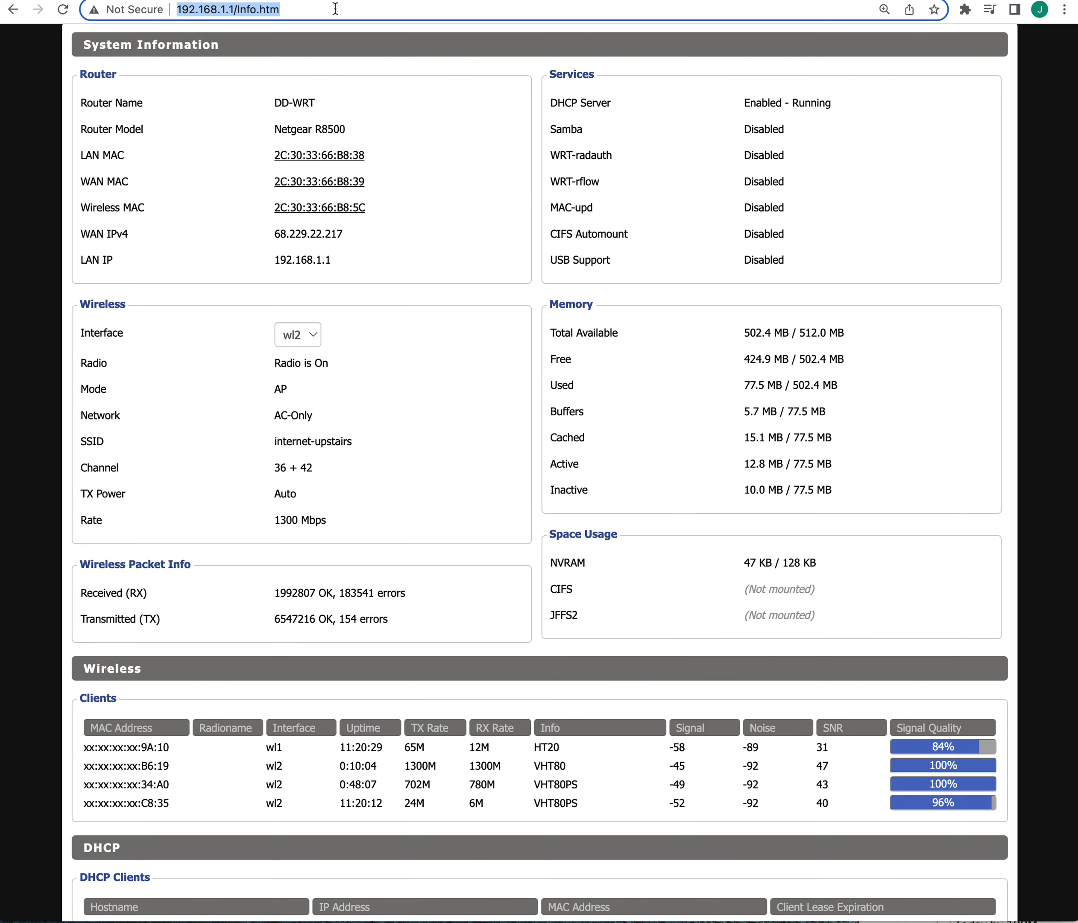
pyautogui.write('192.168.')
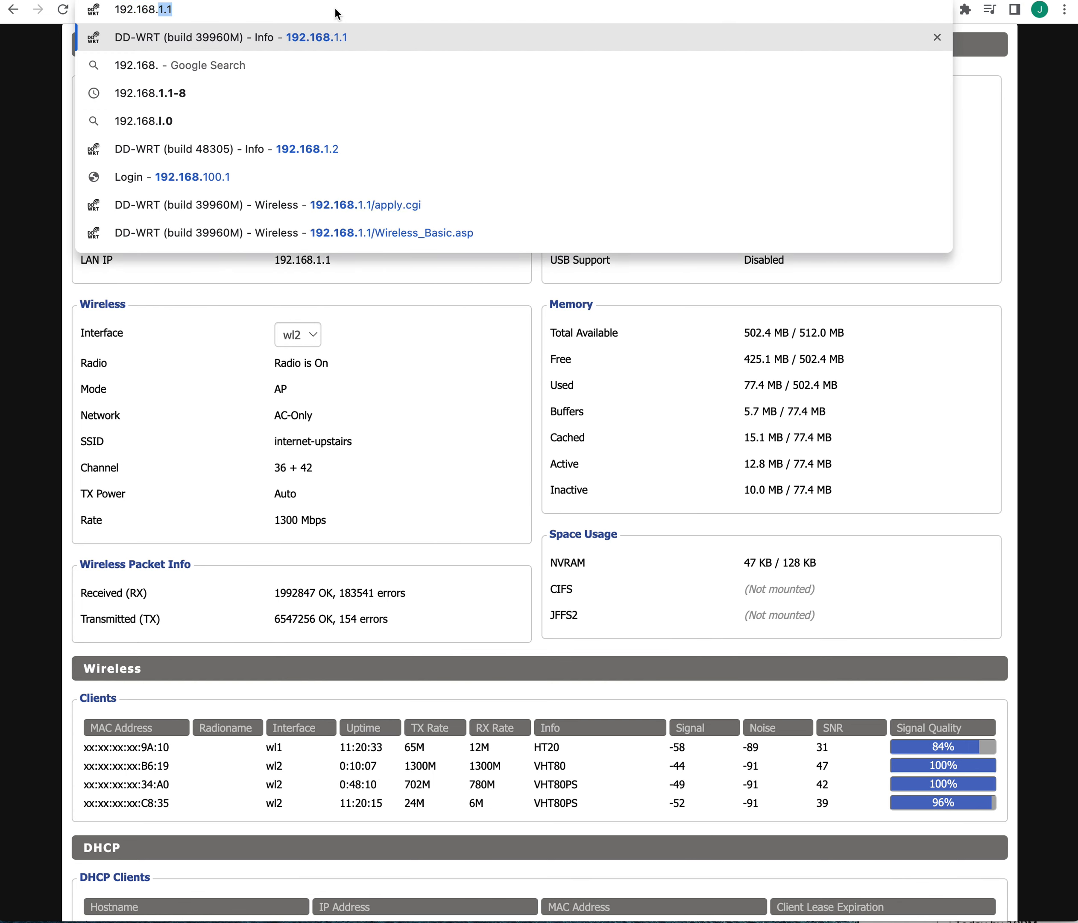
pyautogui.write('1.2')
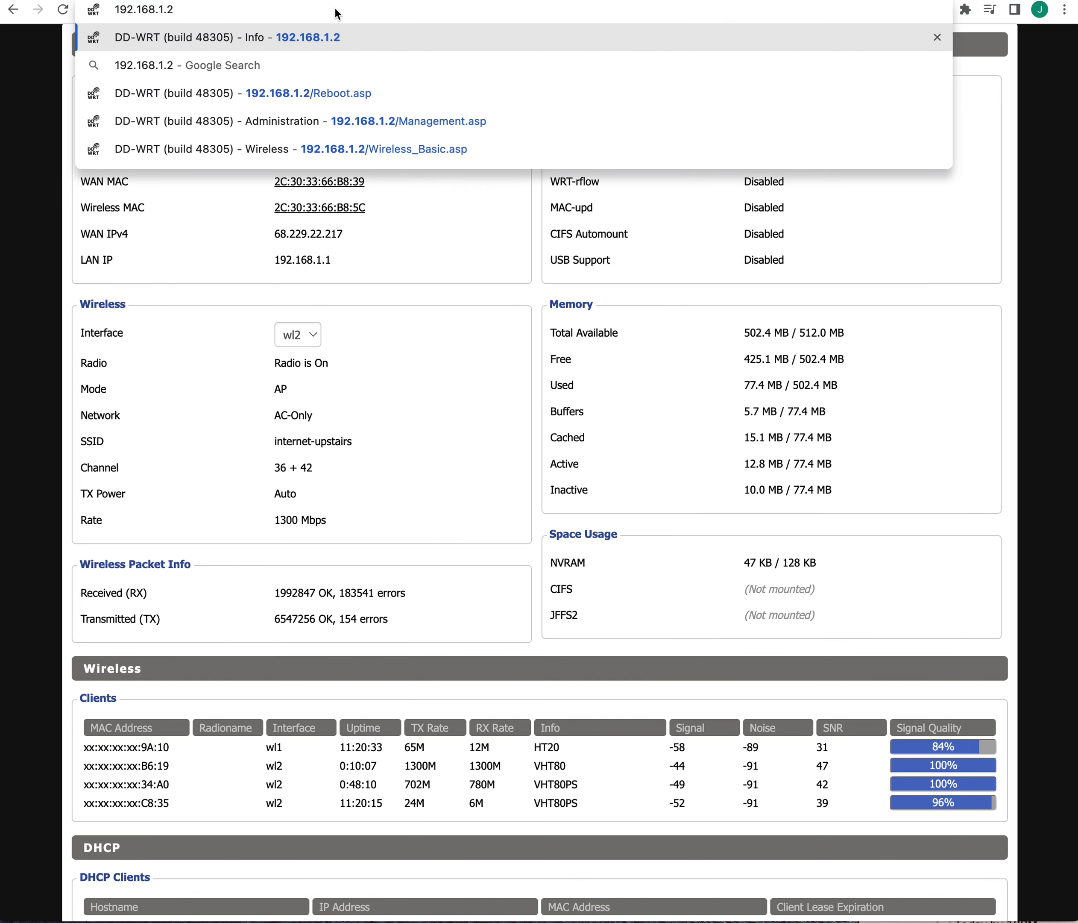
pyautogui.press('Return')
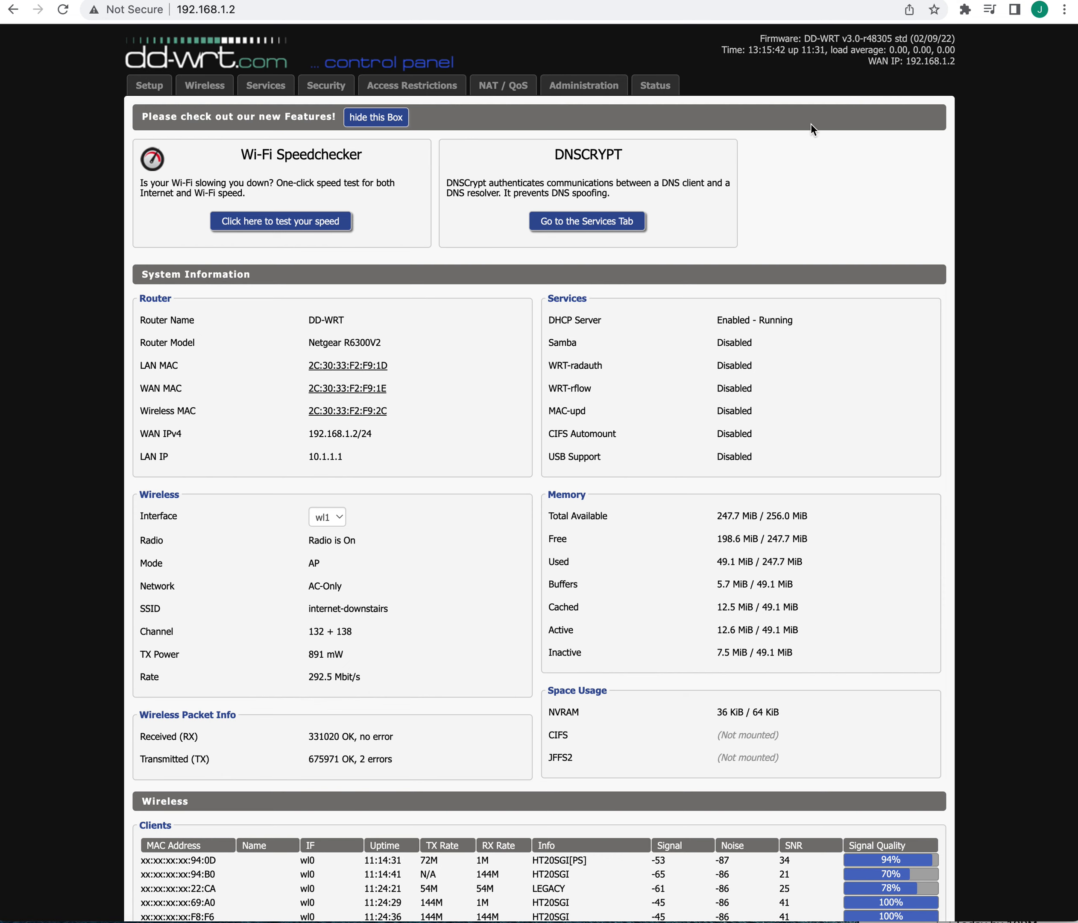
pyautogui.scroll(-5, 814, 116)
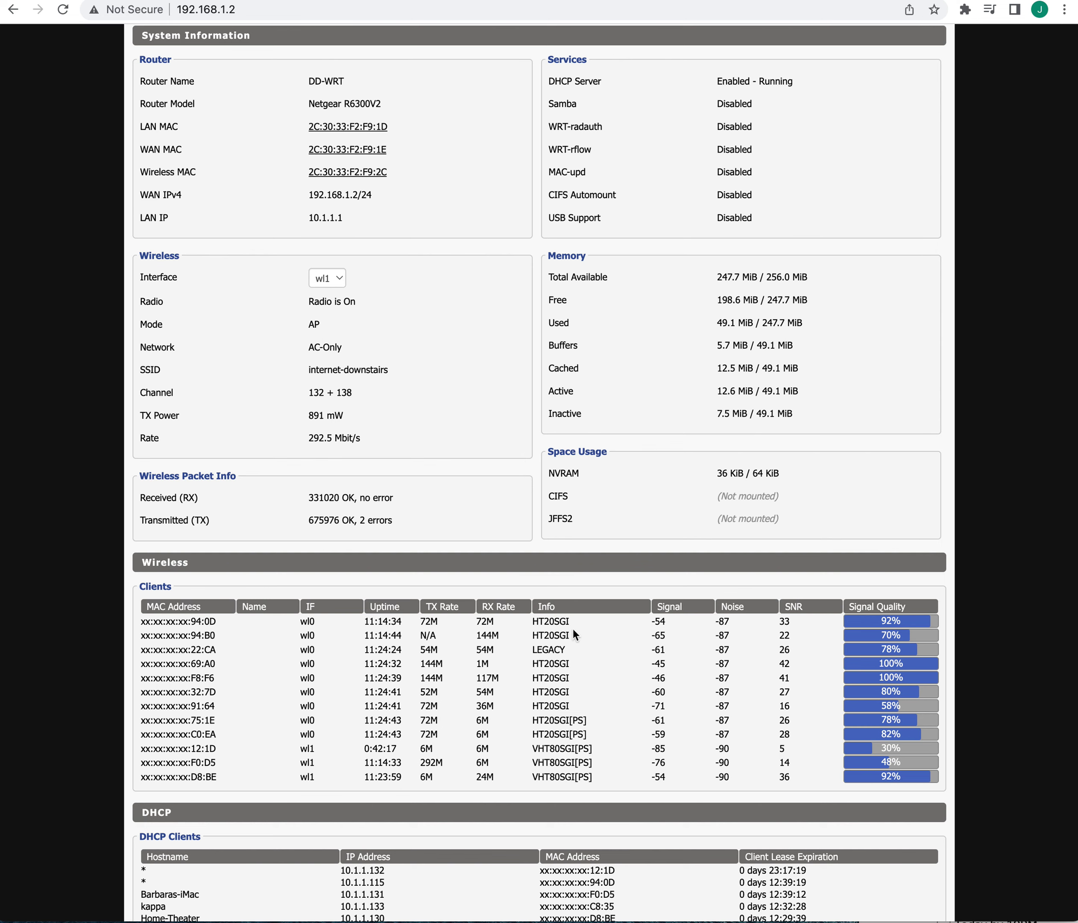
pyautogui.scroll(-2, 572, 638)
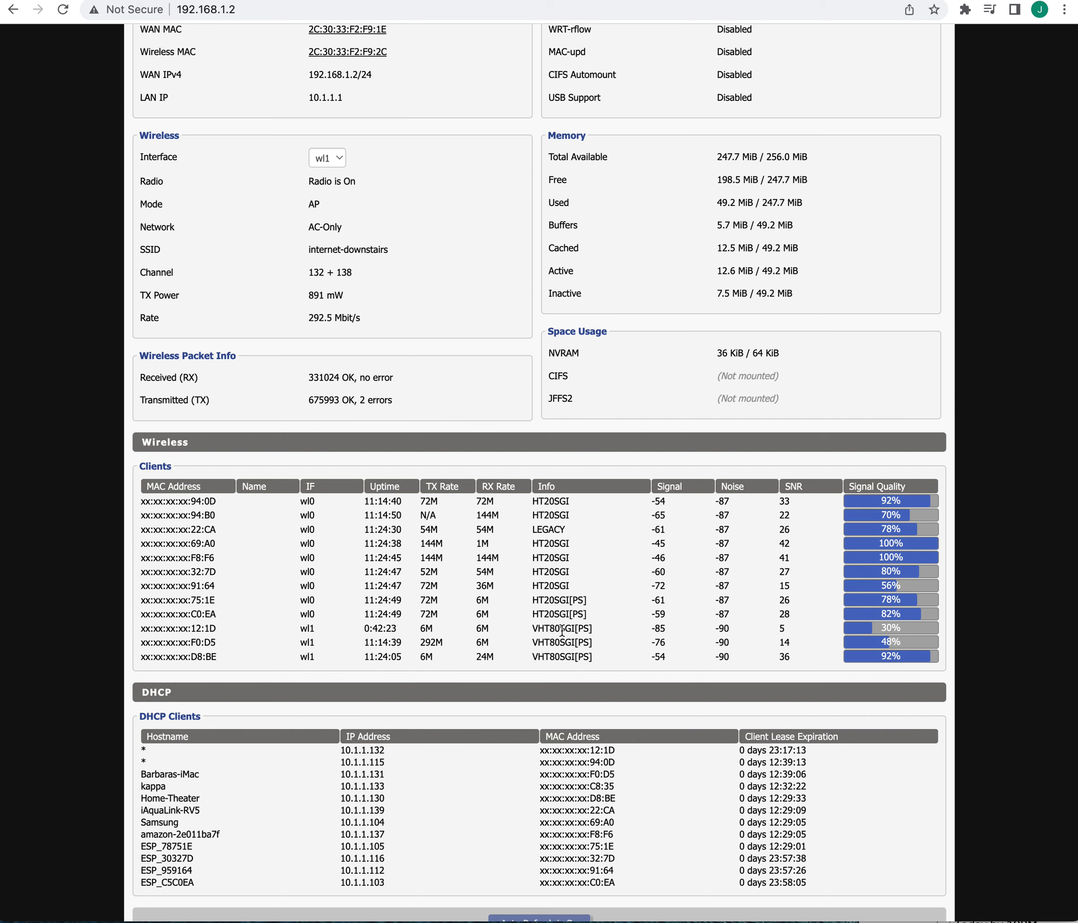
pyautogui.scroll(3, 532, 645)
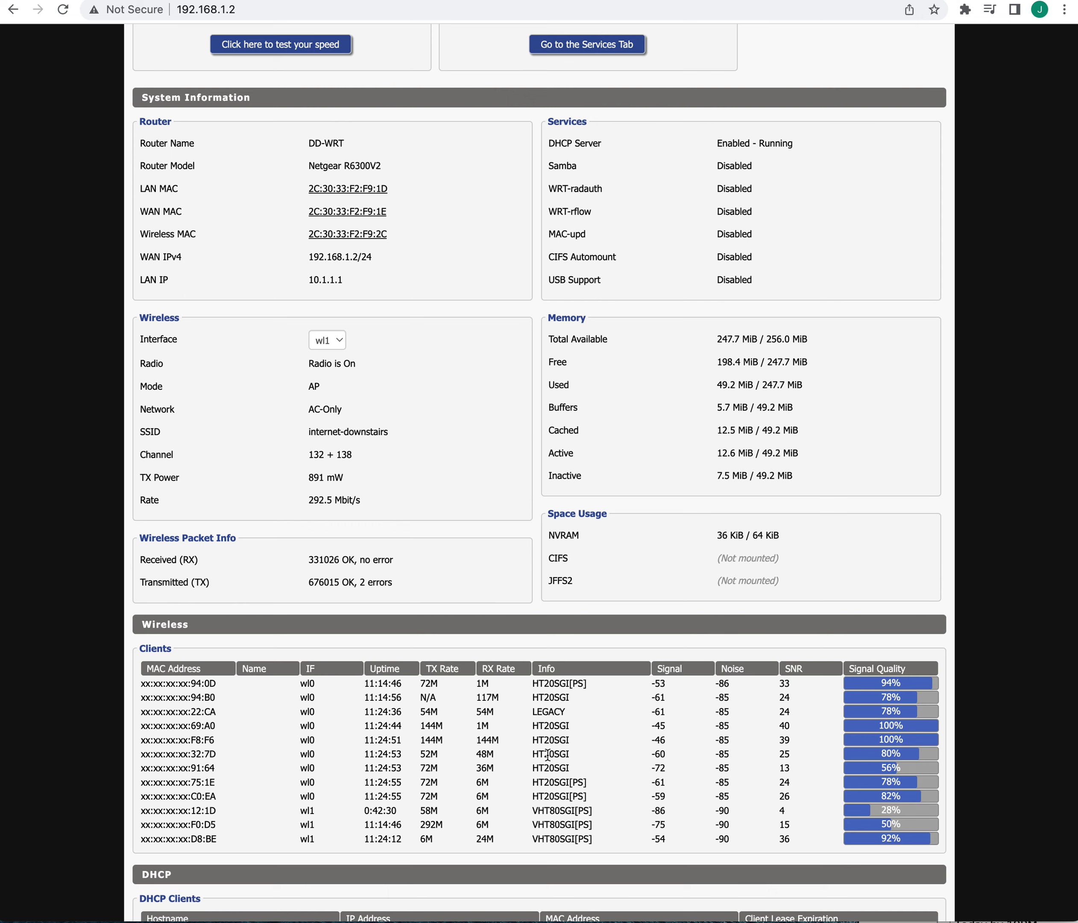
pyautogui.scroll(-4, 558, 753)
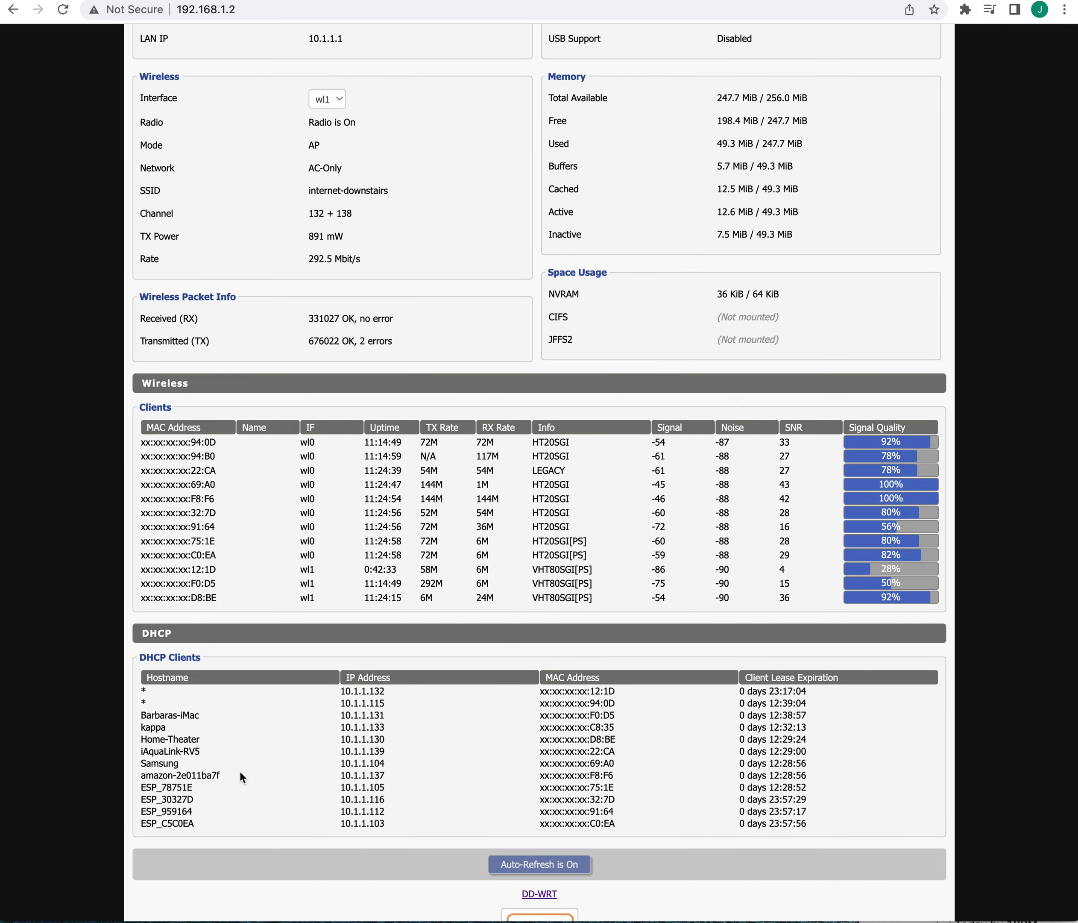
# - Inspect the DHCP leases, highlighting the iAquaLink-RV5 hostname and the MAC ending 22:CA
pyautogui.click(203, 748)
pyautogui.scroll(-1, 186, 751)
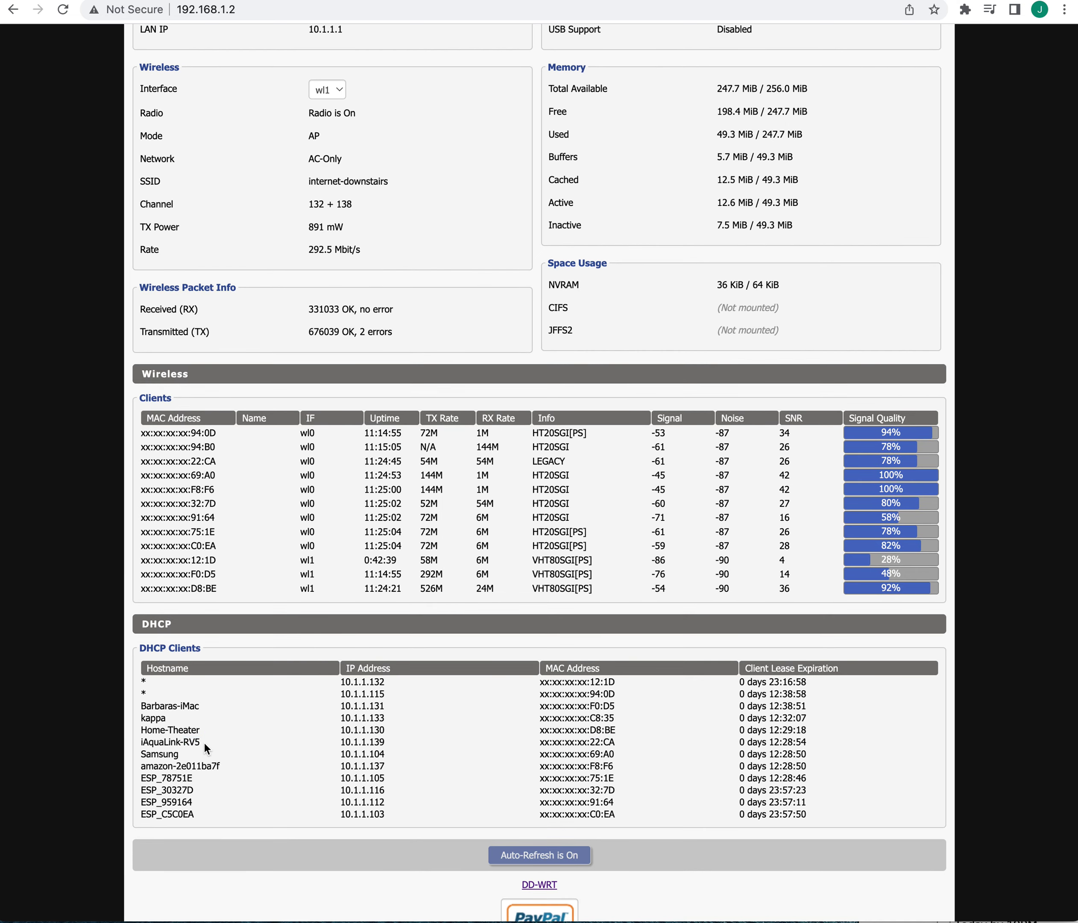
pyautogui.moveTo(204, 743); pyautogui.dragTo(257, 736)
pyautogui.click(210, 735)
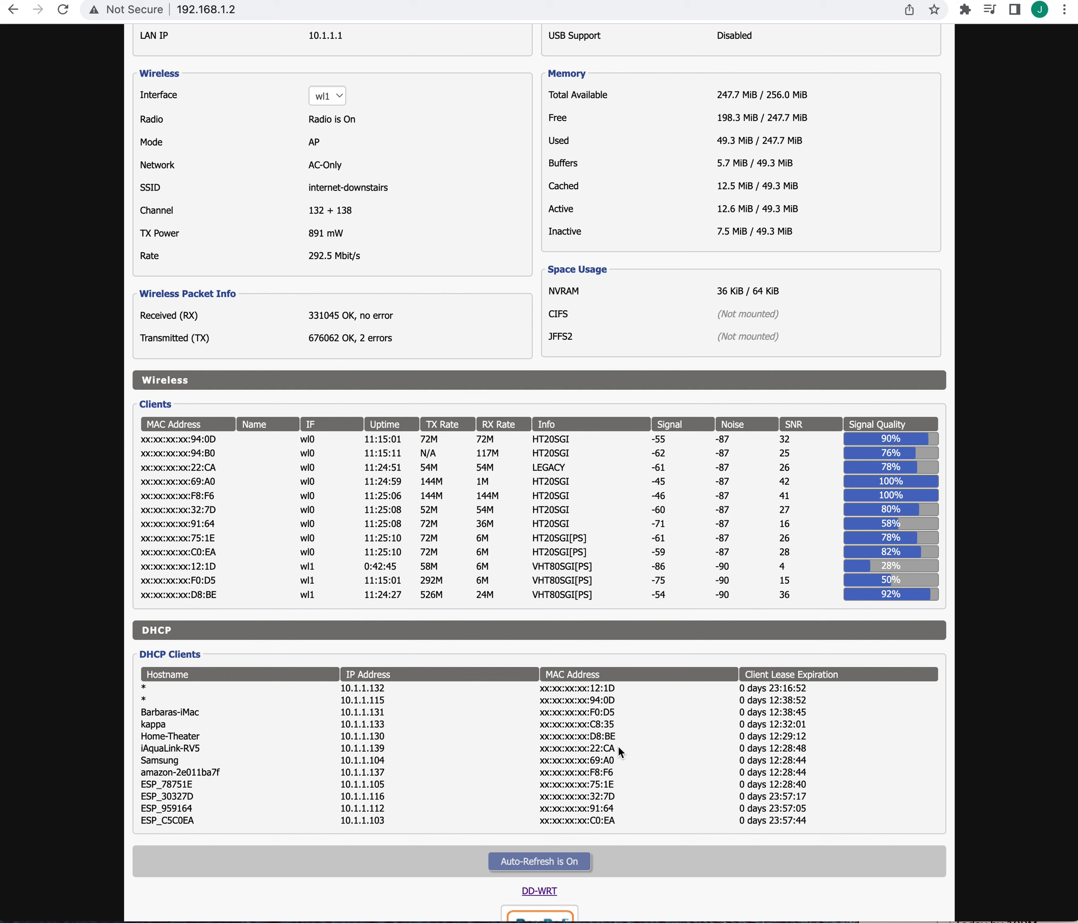
pyautogui.doubleClick(607, 748)
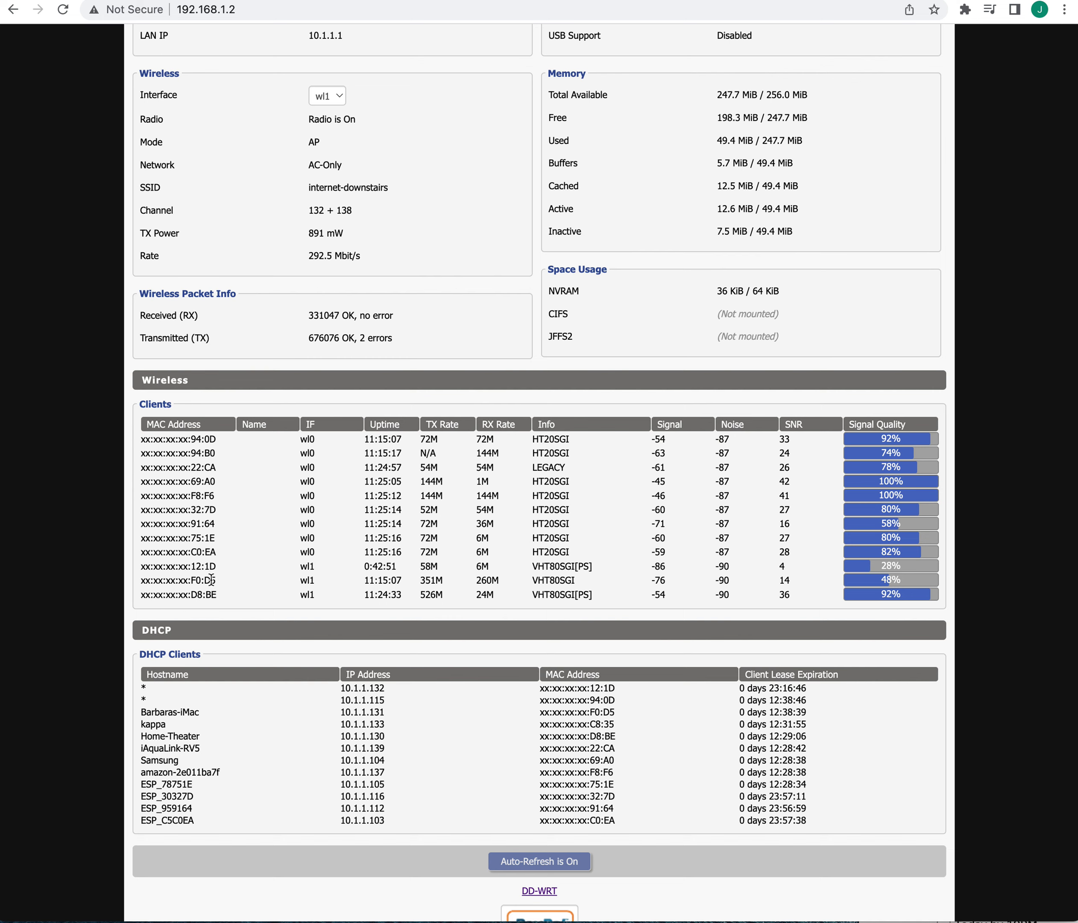
pyautogui.click(203, 467)
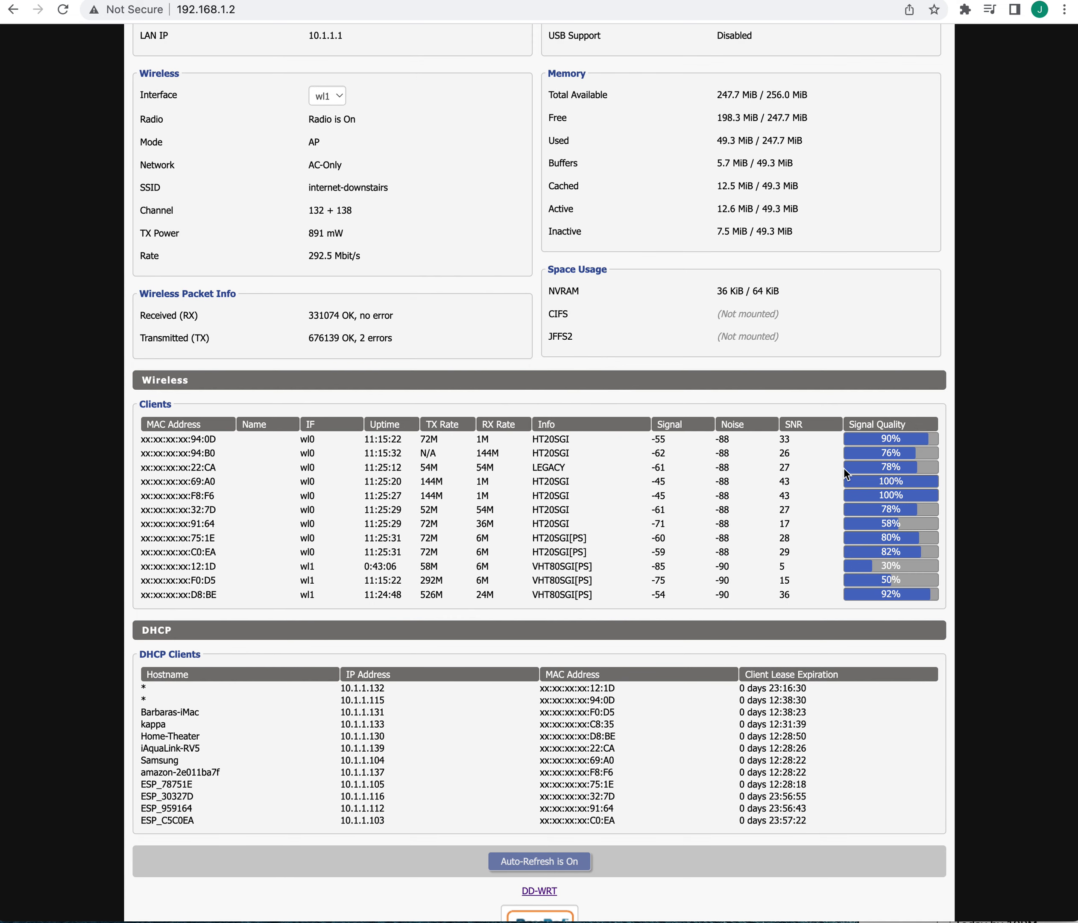
pyautogui.scroll(-2, 824, 439)
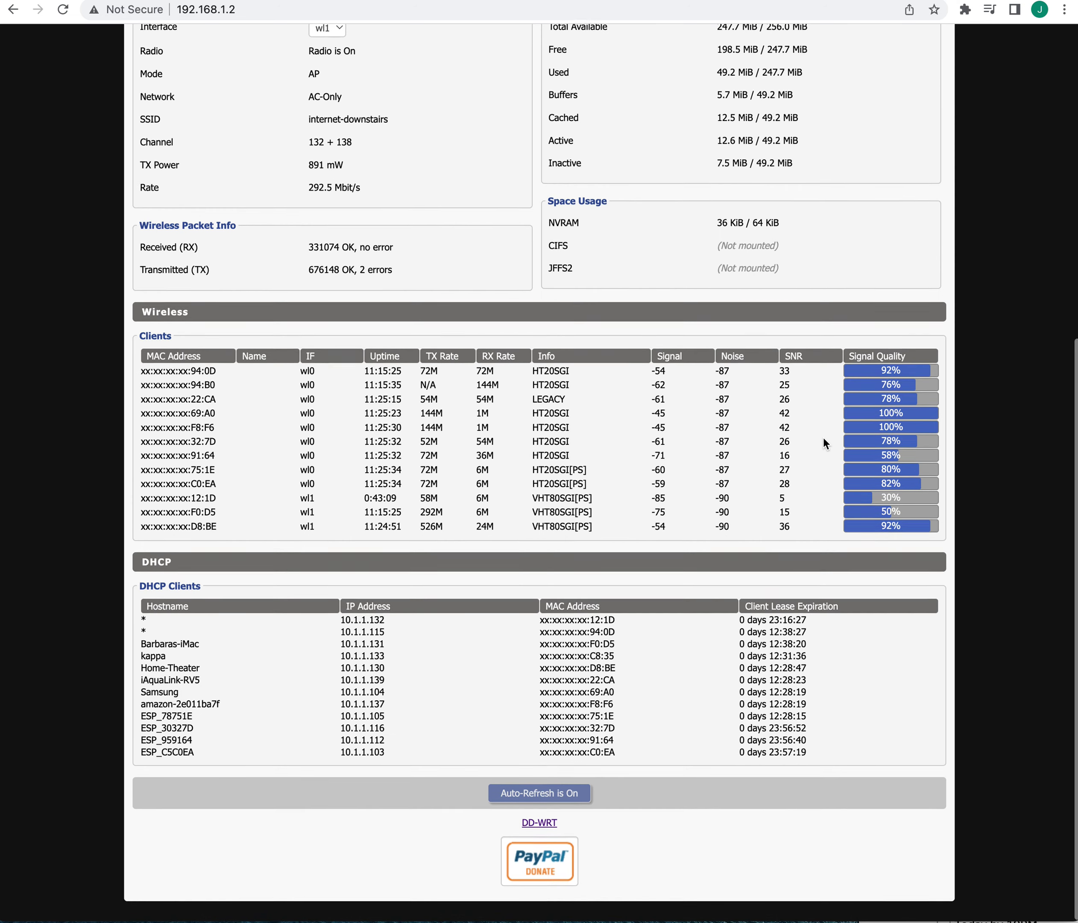
pyautogui.scroll(5, 823, 438)
pyautogui.scroll(4, 824, 438)
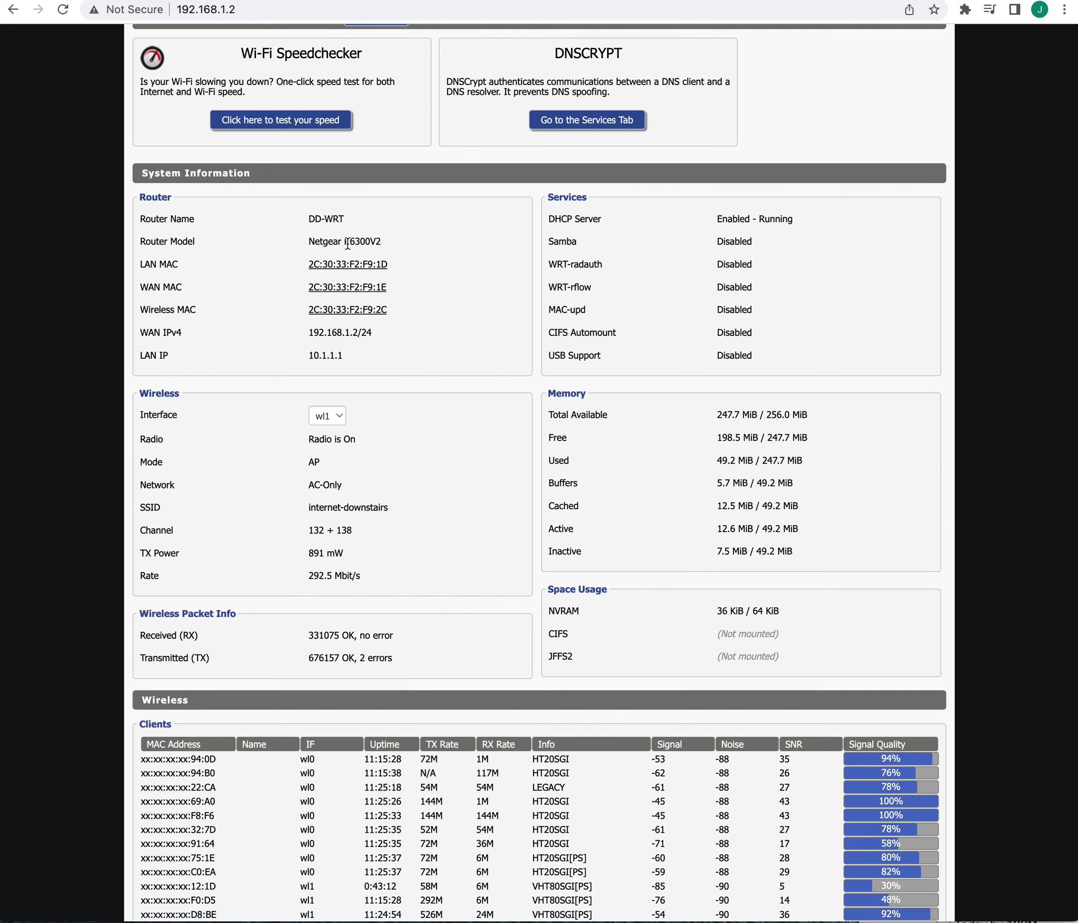
# - Highlight the R6300V2 model name, then open a new Chrome window with a blank tab
pyautogui.moveTo(348, 243); pyautogui.dragTo(385, 243)
pyautogui.click(449, 291)
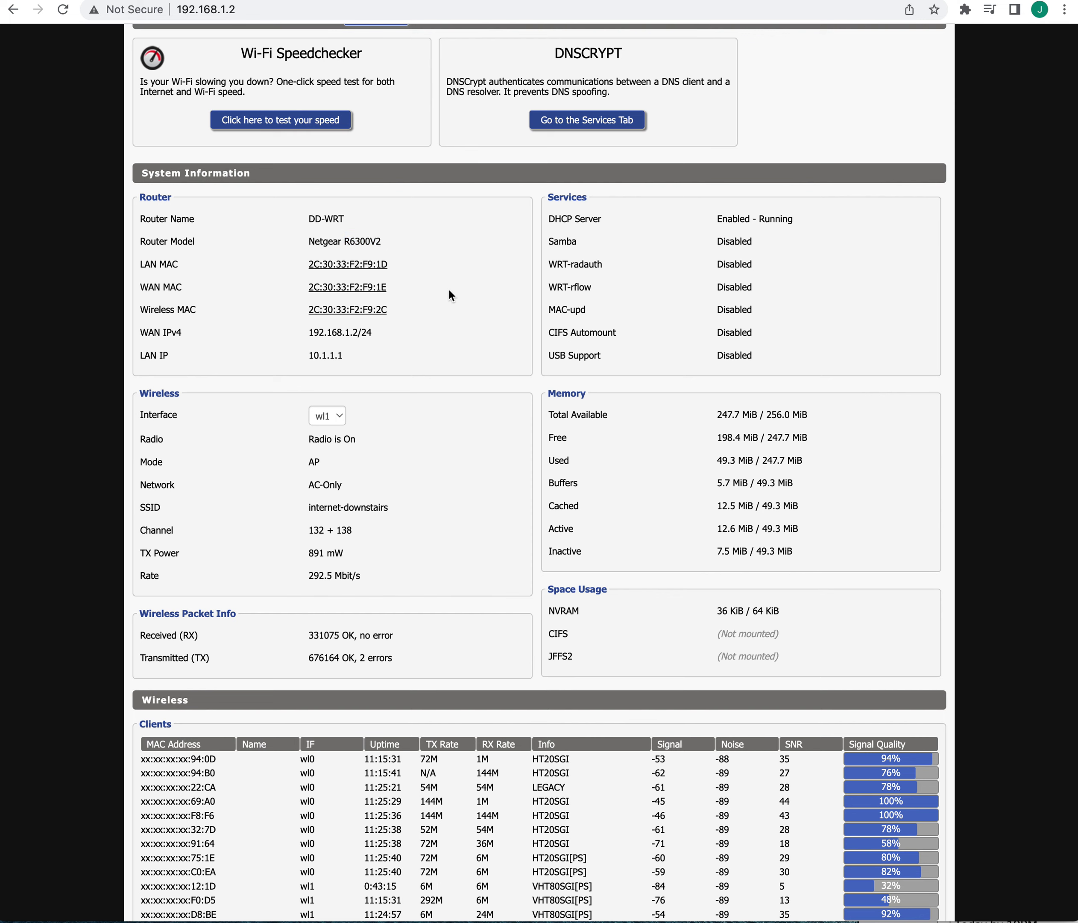
pyautogui.scroll(1, 448, 290)
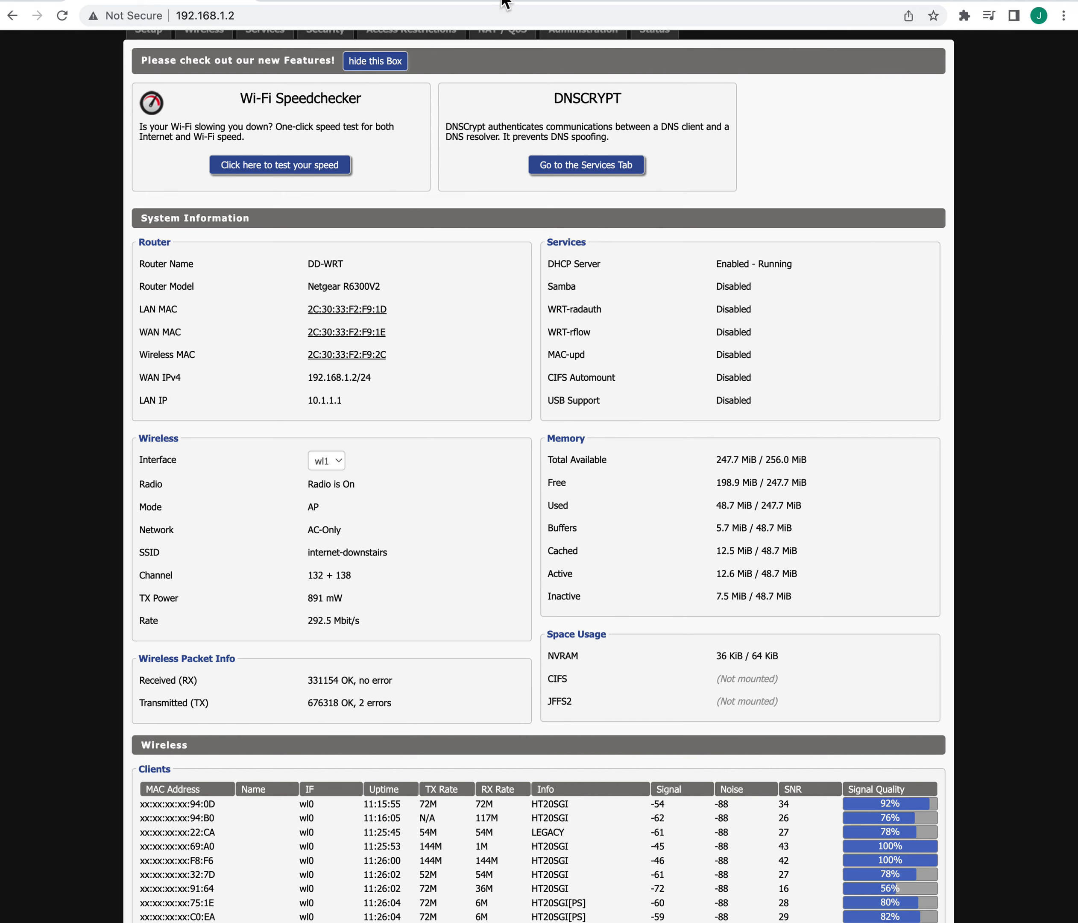
pyautogui.click(637, 111)
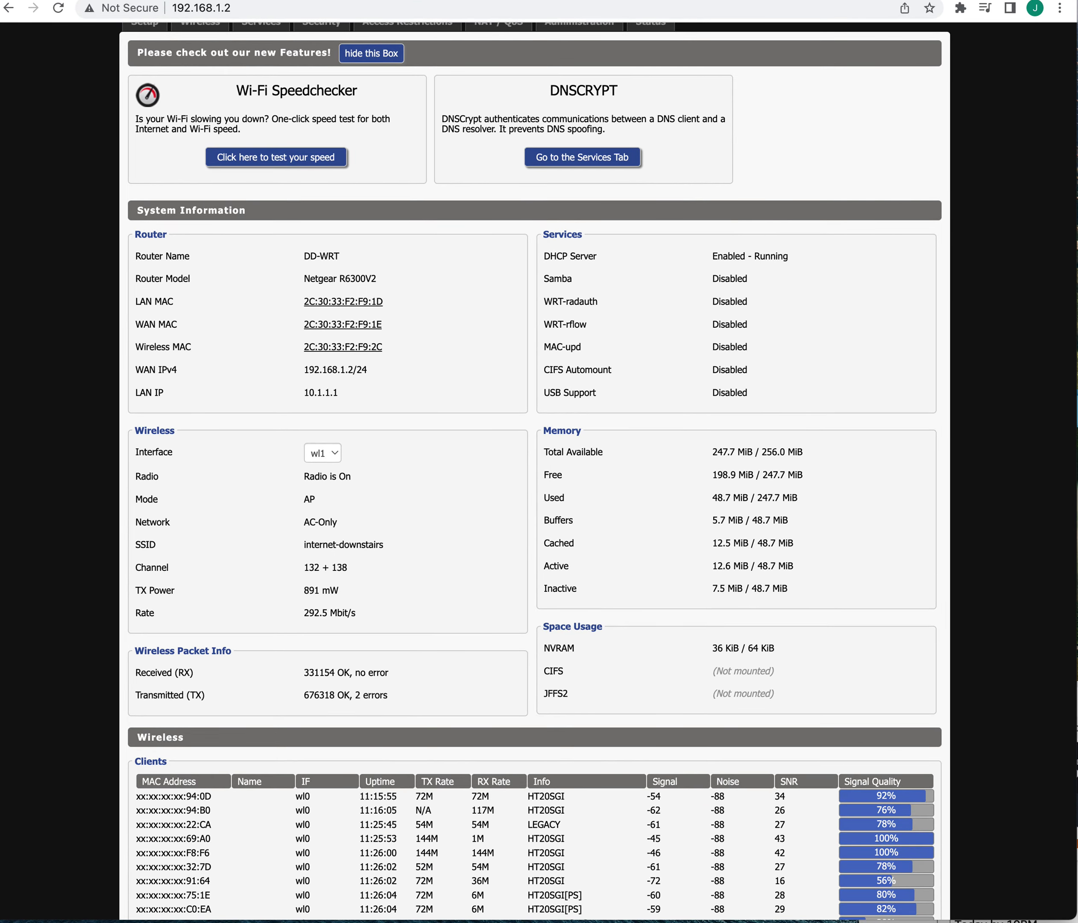
pyautogui.click(157, 836)
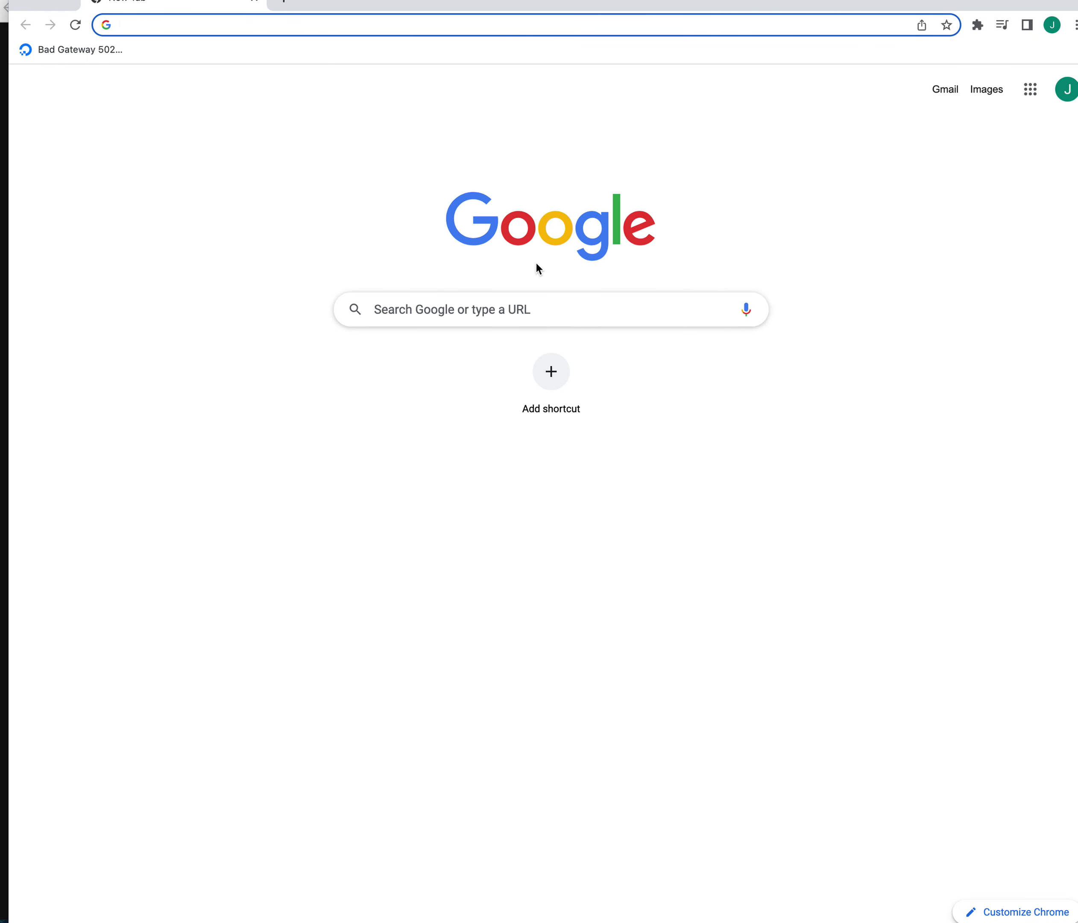
# - Run Google's speed test, getting 246.3 Mbps download and 9.48 Mbps upload, then close it
pyautogui.click(538, 317)
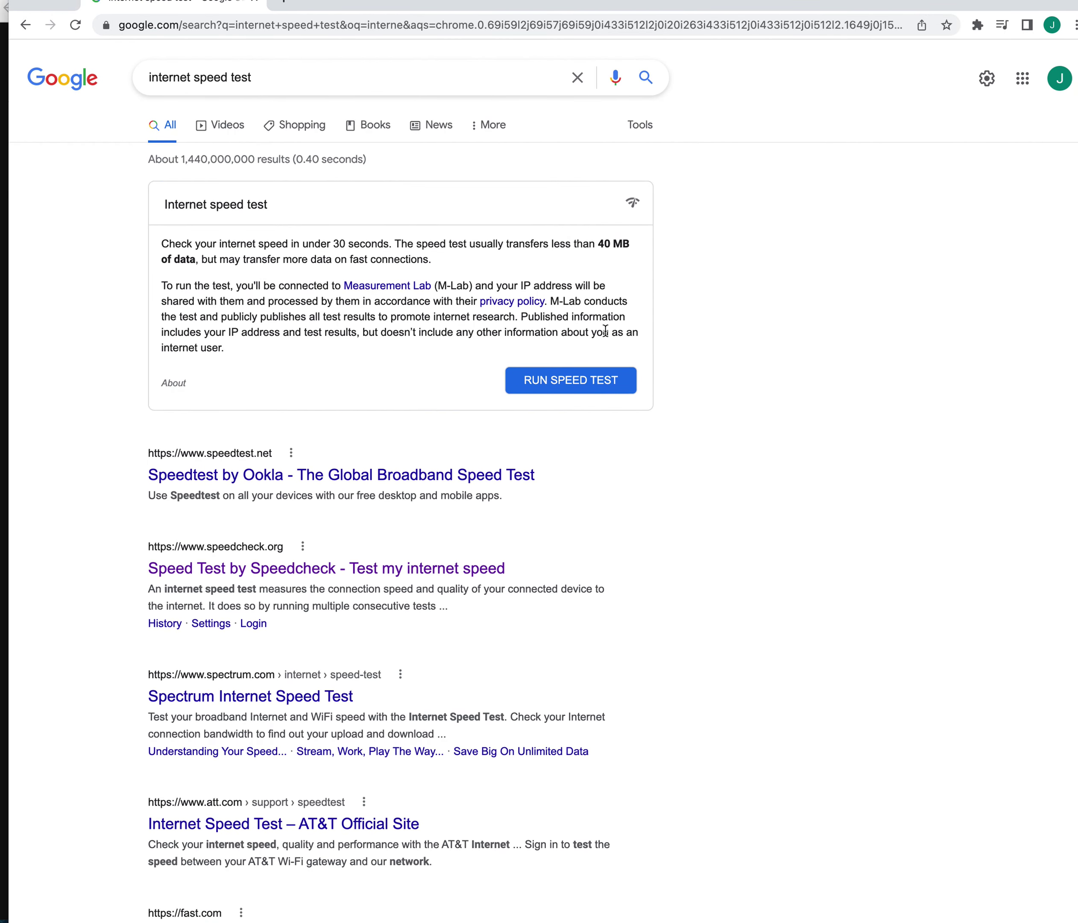
pyautogui.click(578, 380)
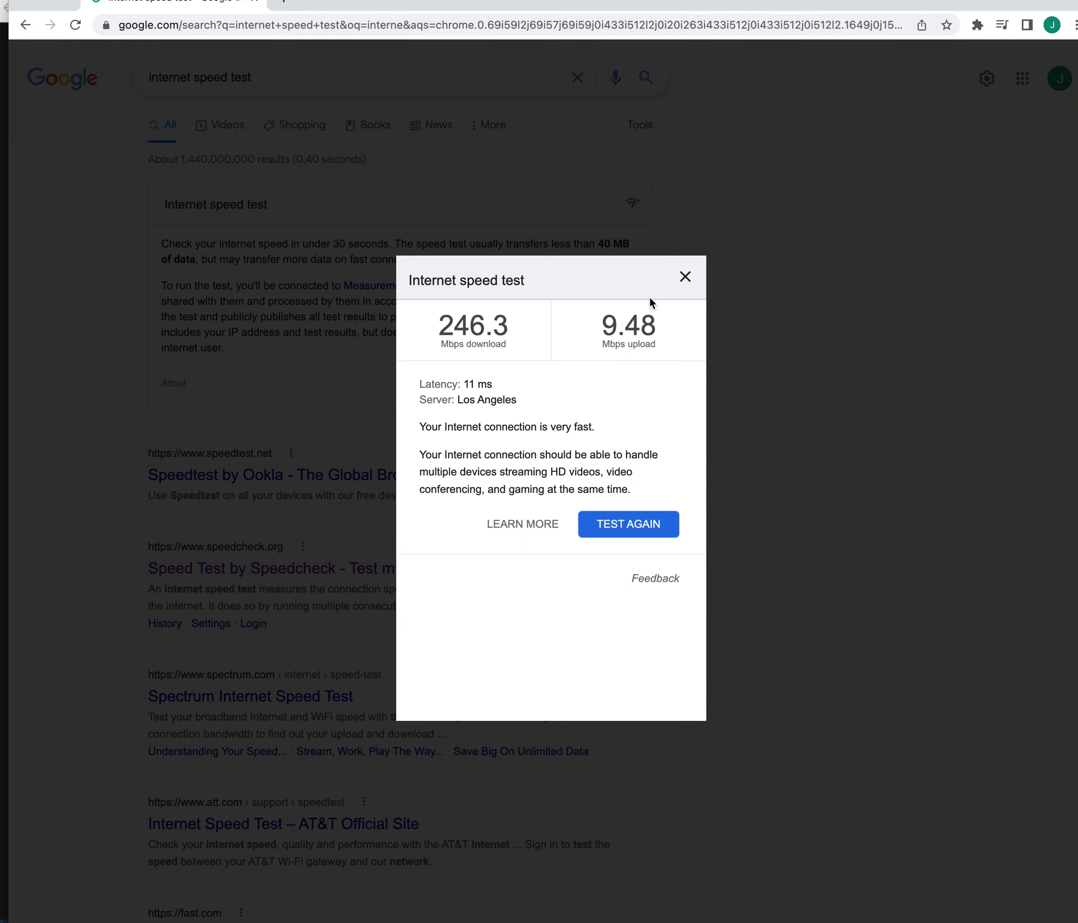
pyautogui.click(685, 276)
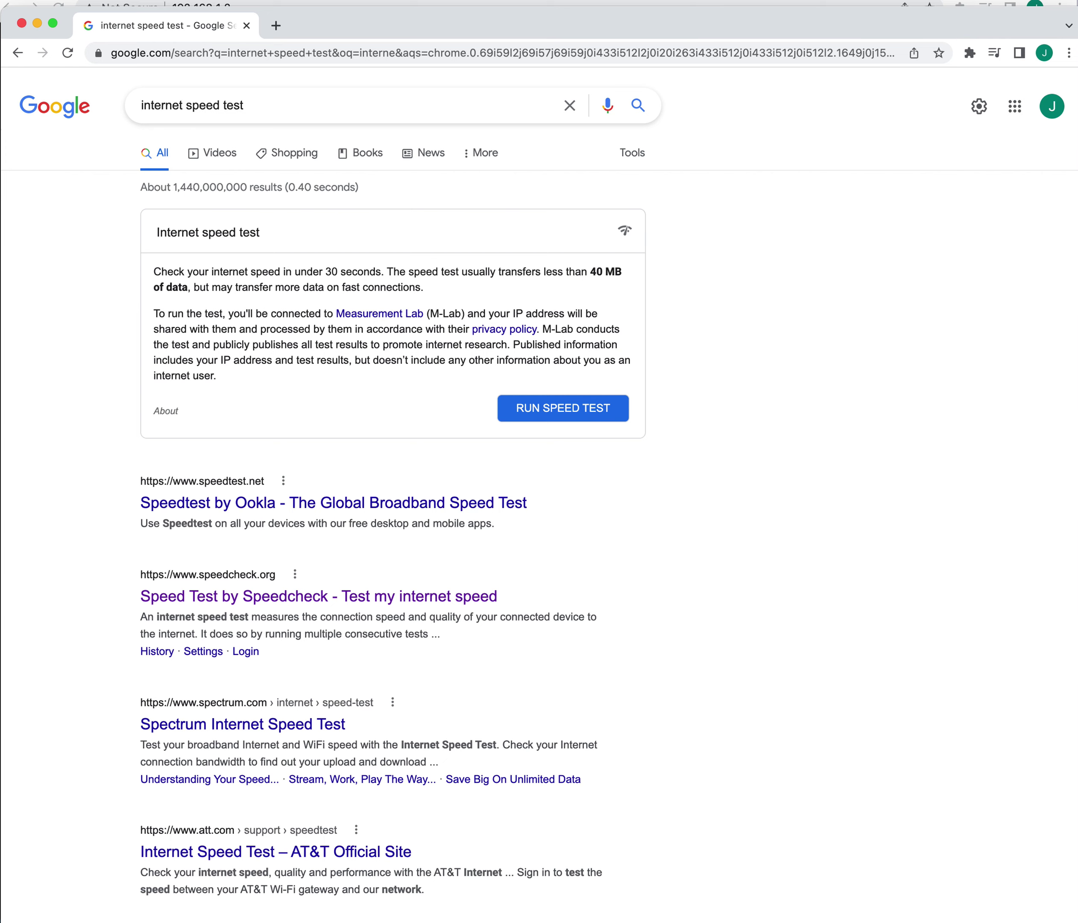
# - Bring the router page forward and load 192.168.1.1, checking its WAN IP and status
pyautogui.moveTo(702, 14); pyautogui.dragTo(360, 302)
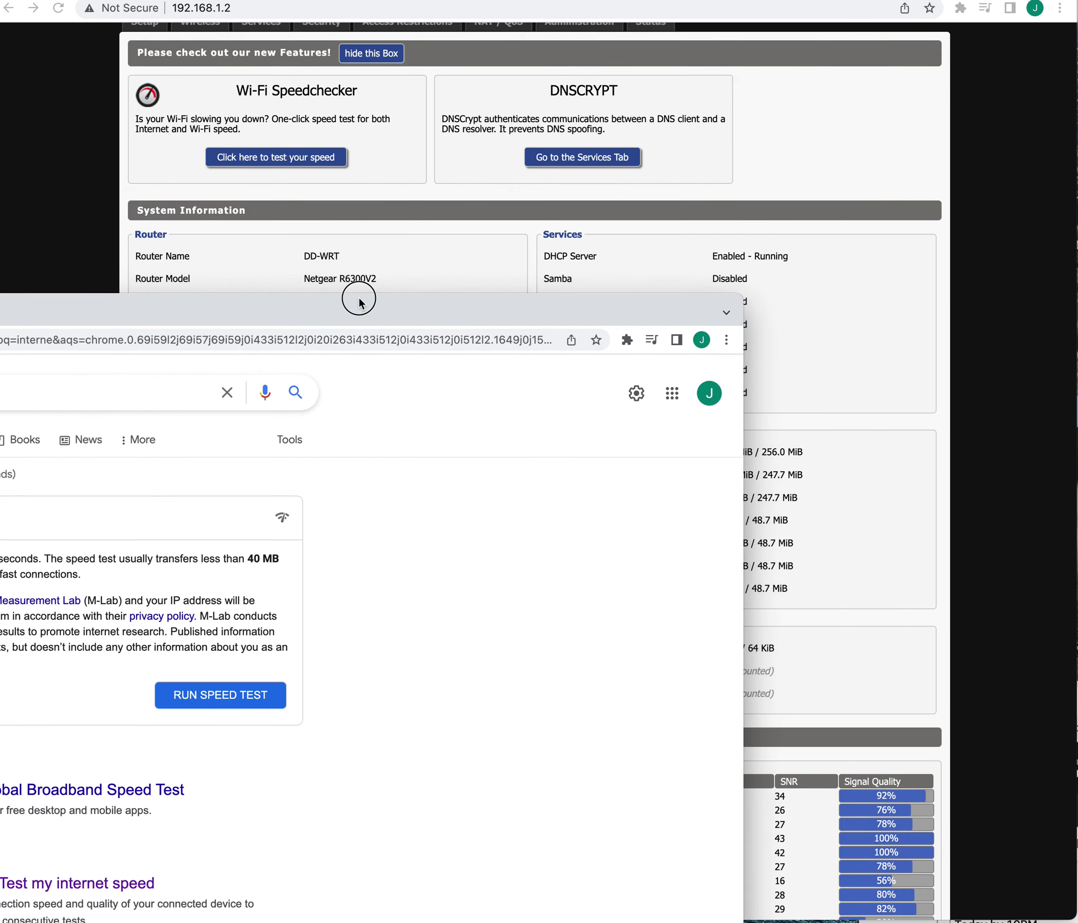
pyautogui.click(777, 252)
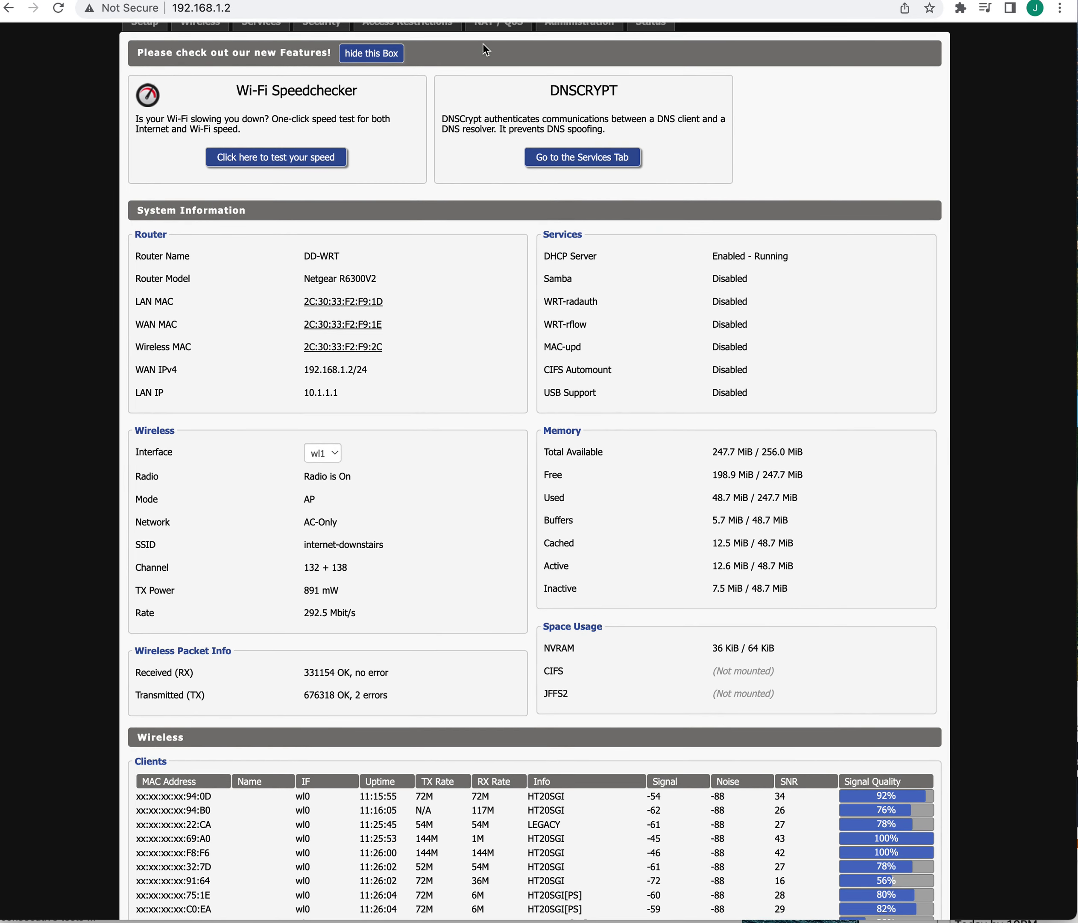
pyautogui.click(422, 10)
pyautogui.click(423, 10)
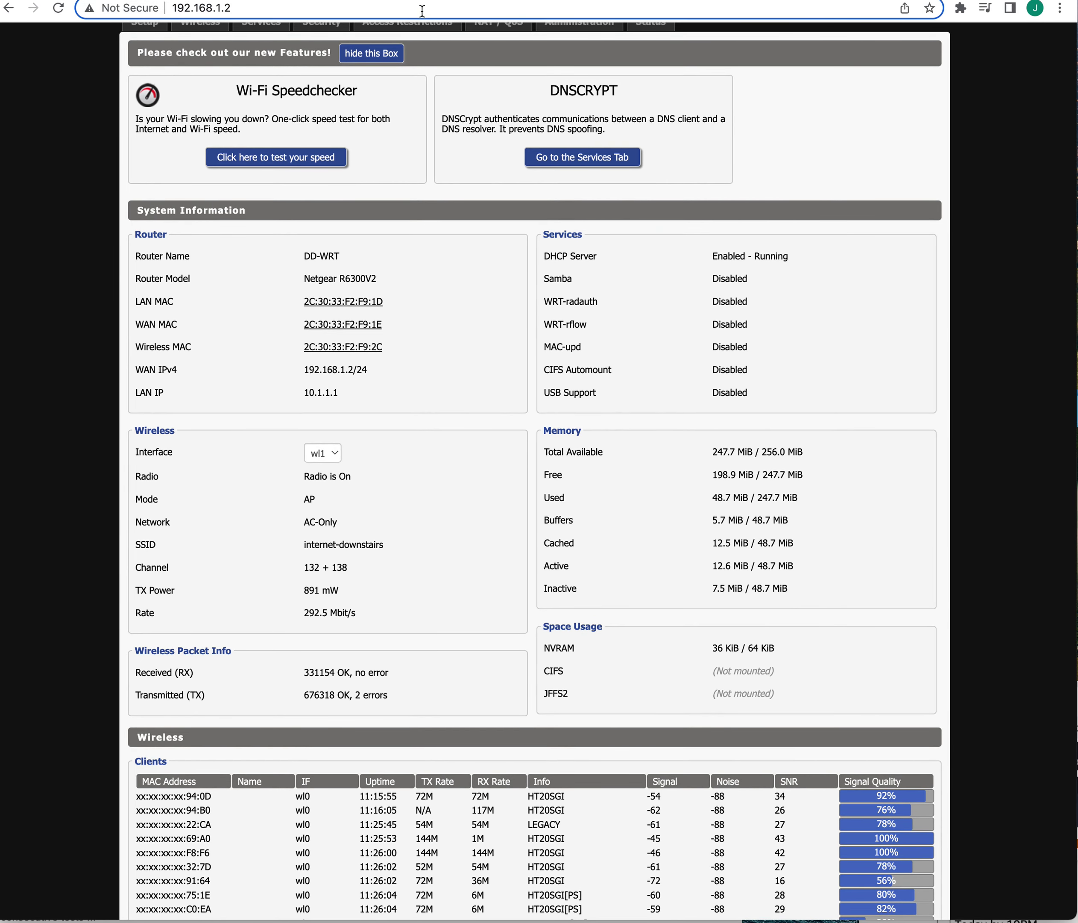
pyautogui.press('BackSpace')
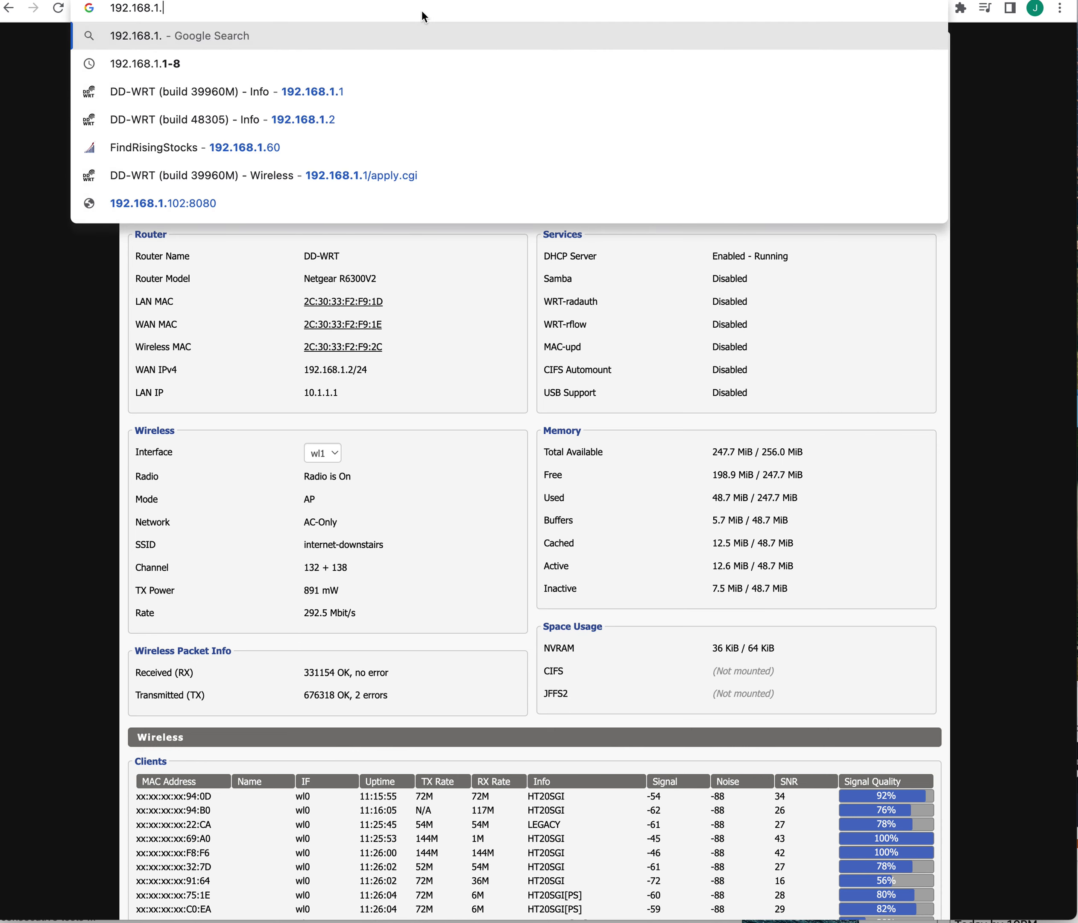
pyautogui.write('1')
pyautogui.press('Return')
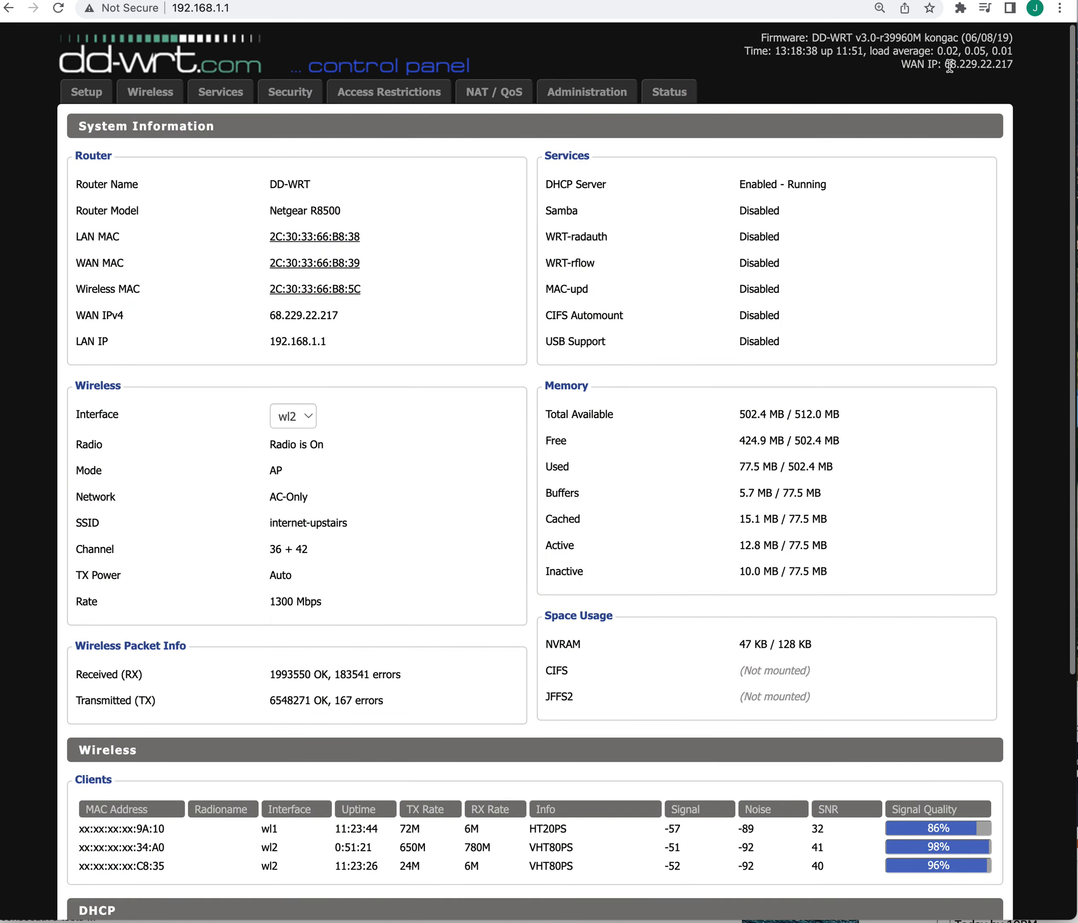
pyautogui.moveTo(950, 65); pyautogui.dragTo(1012, 65)
pyautogui.click(996, 79)
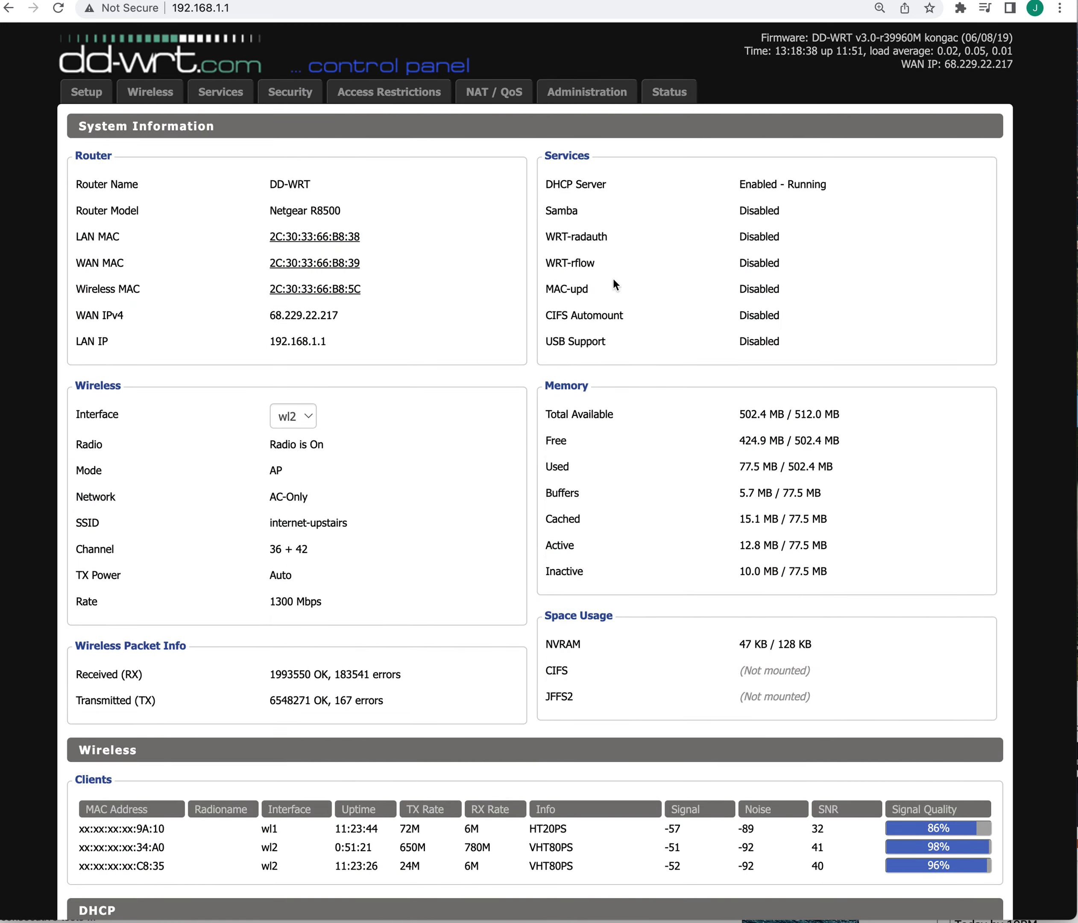
pyautogui.scroll(-6, 517, 527)
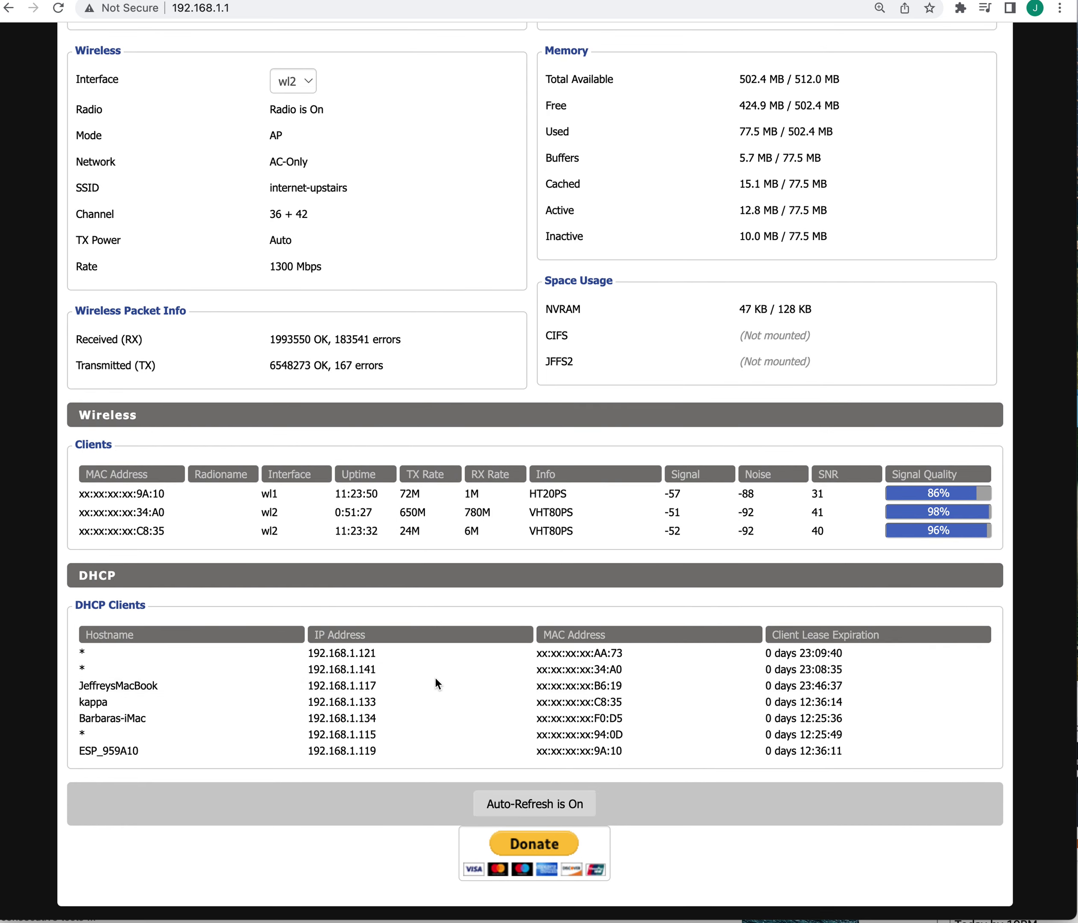
pyautogui.scroll(7, 455, 702)
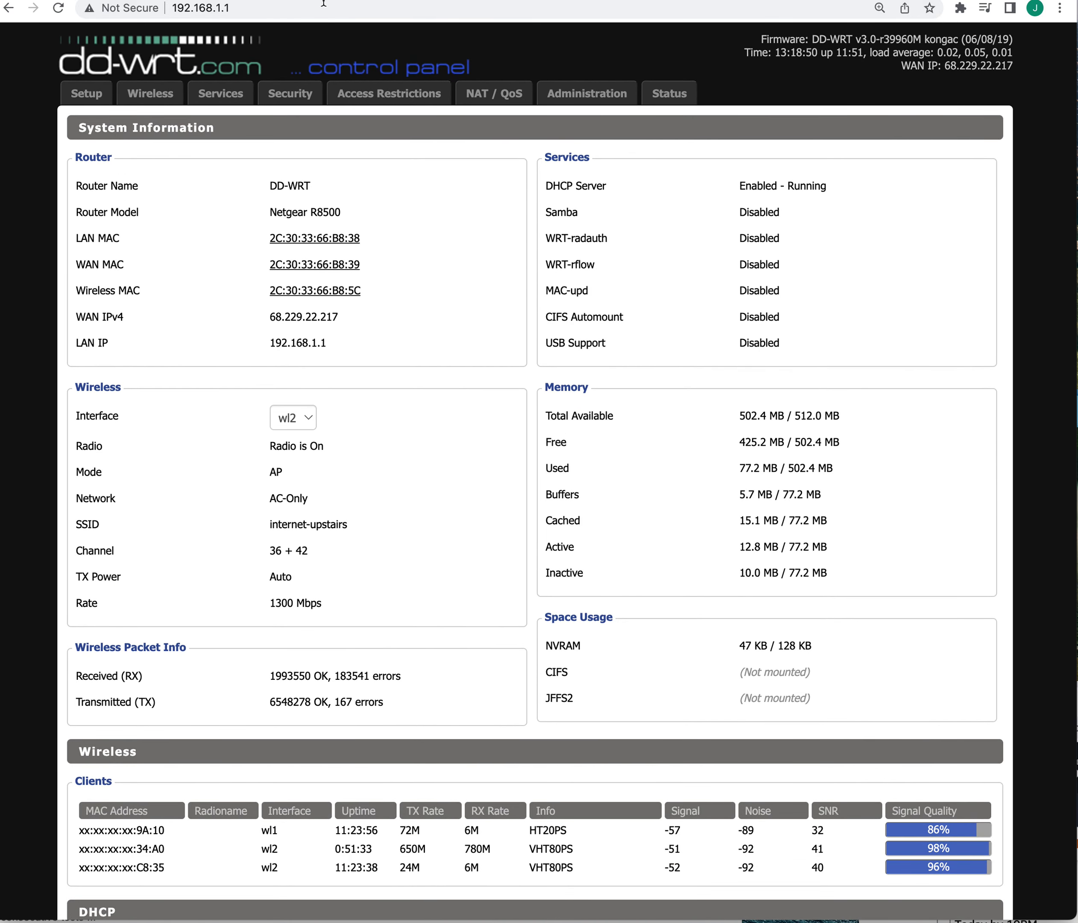
# - Switch to 192.168.1.2 and check its status page and WAN IP
pyautogui.click(338, 9)
pyautogui.click(339, 9)
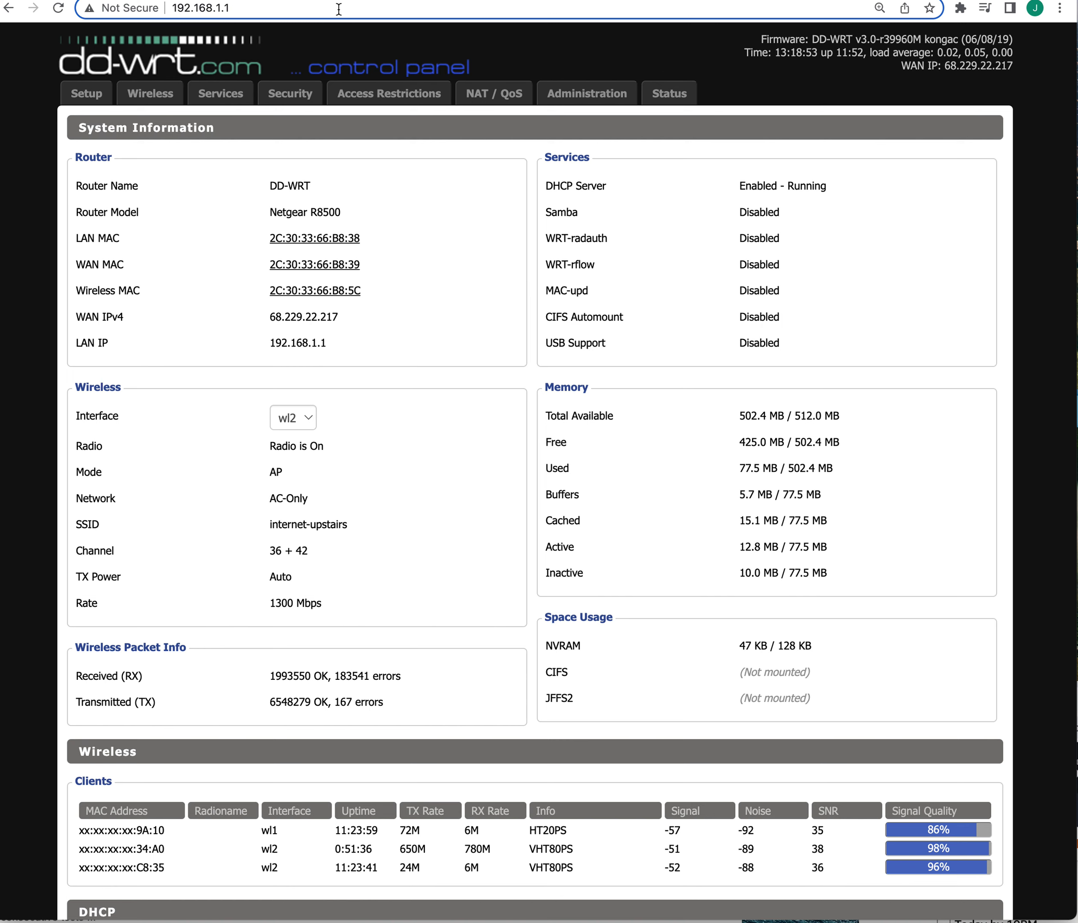
pyautogui.press('BackSpace')
pyautogui.write('2')
pyautogui.press('Return')
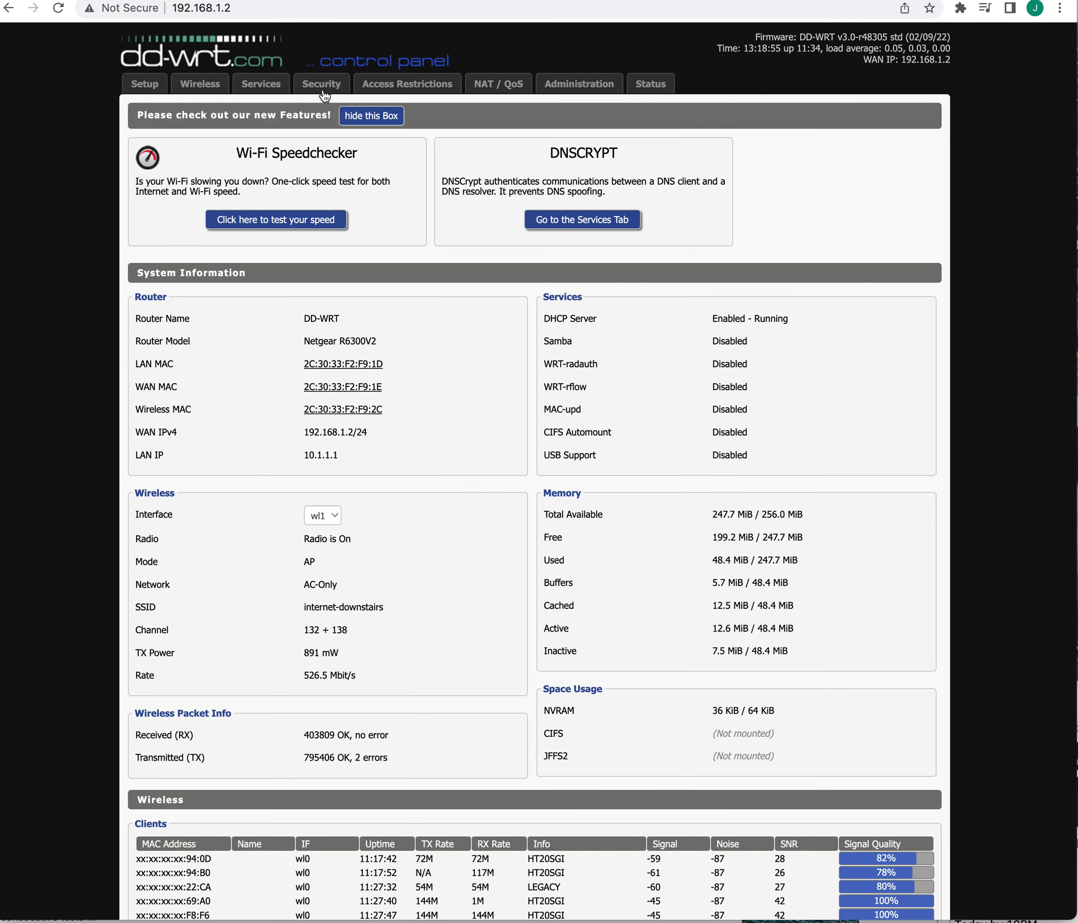
pyautogui.scroll(-5, 430, 294)
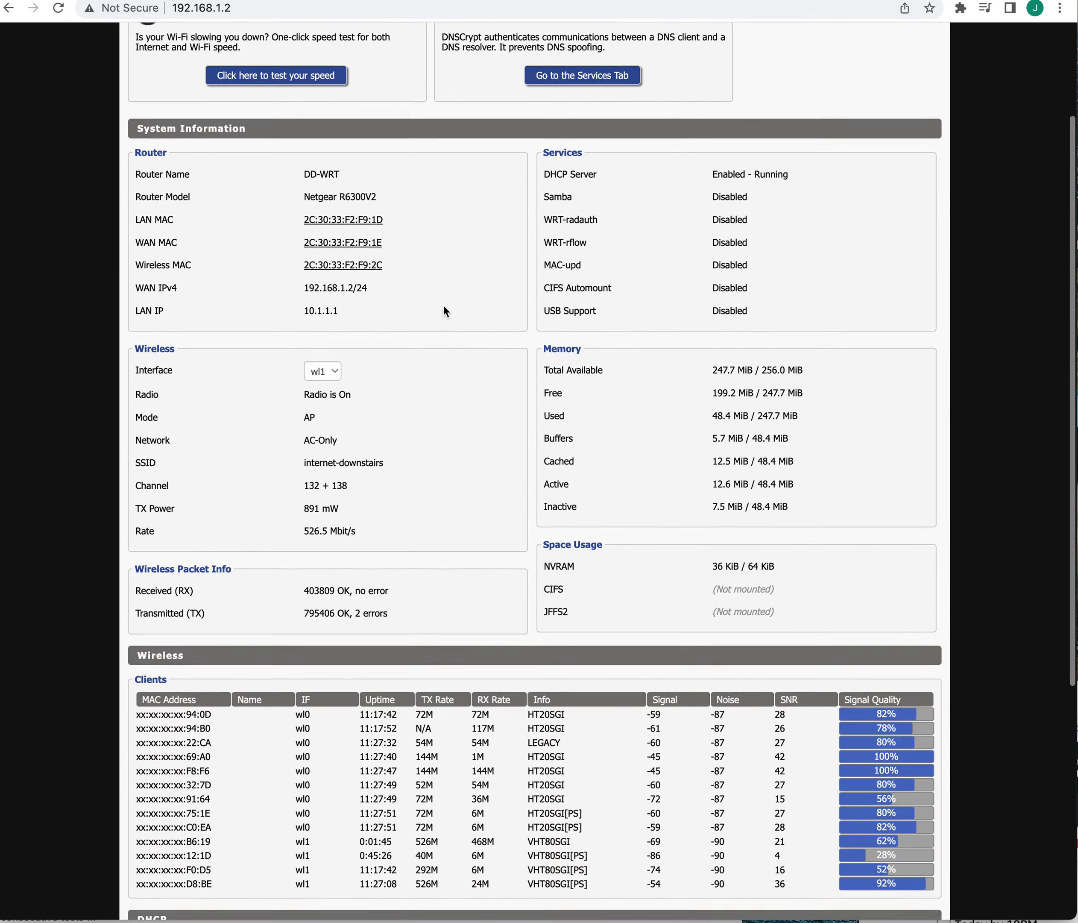
pyautogui.scroll(5, 444, 310)
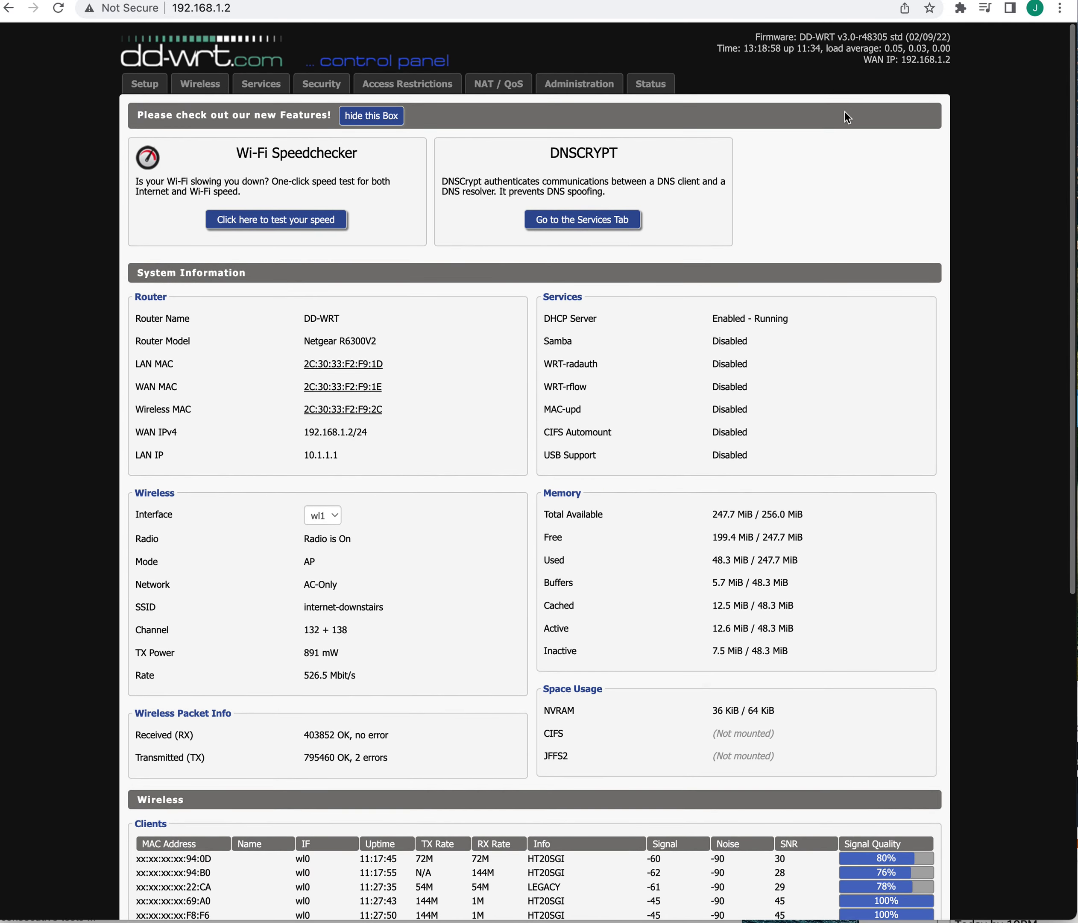
pyautogui.moveTo(899, 59); pyautogui.dragTo(950, 59)
pyautogui.click(969, 63)
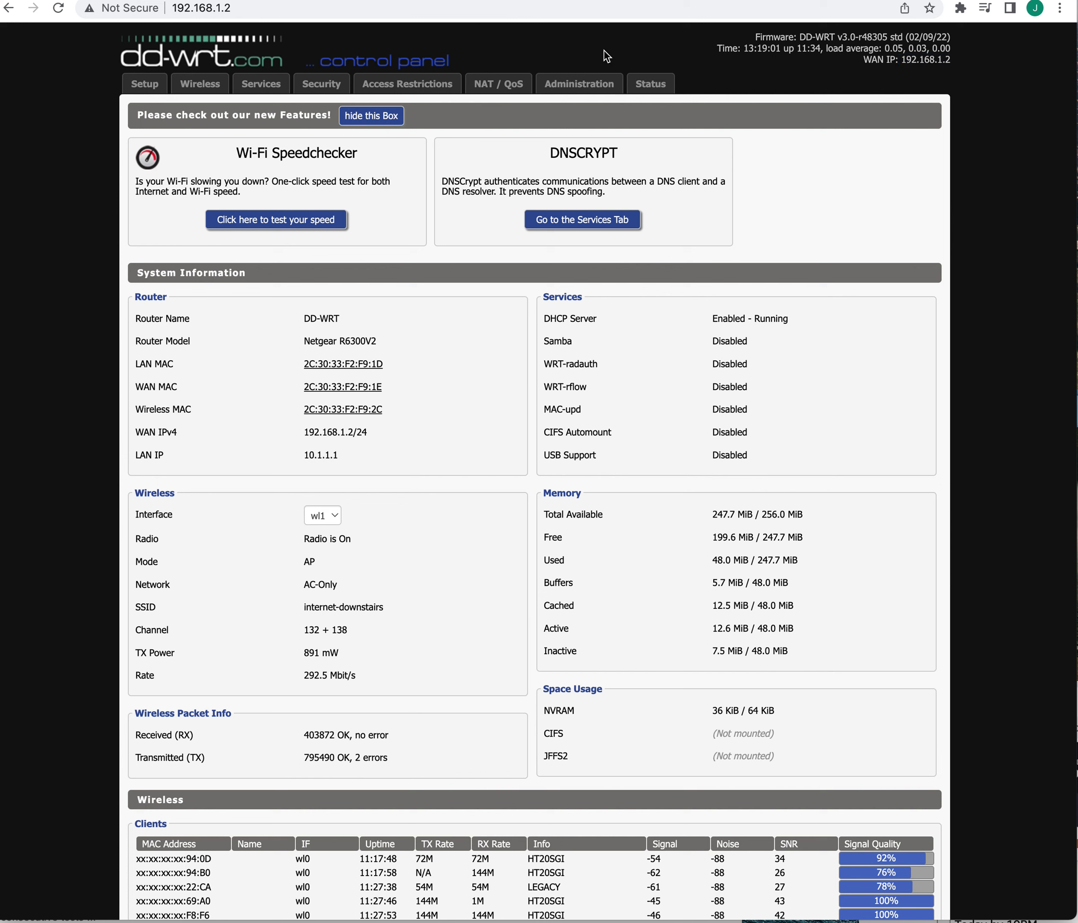
# - Return to the R8500 router at 192.168.1.1 and scroll through its status page
pyautogui.click(273, 8)
pyautogui.doubleClick(273, 7)
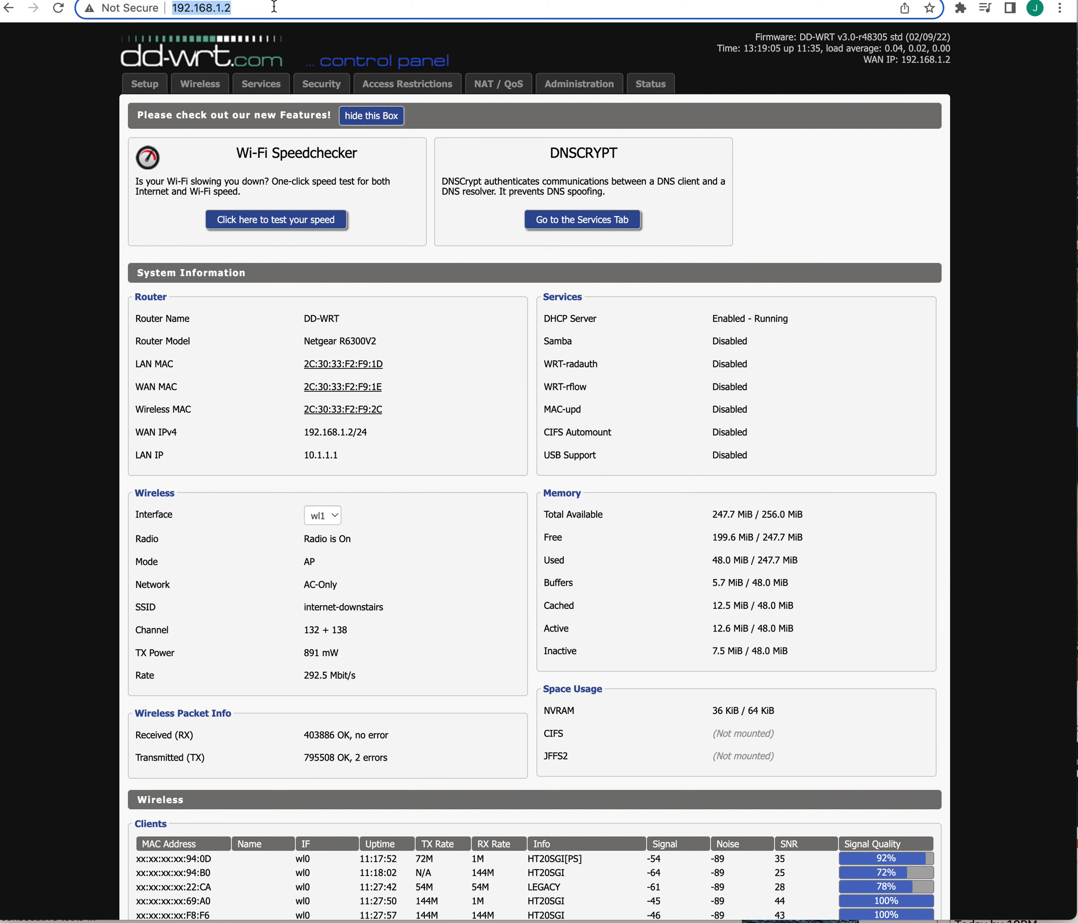
pyautogui.click(277, 10)
pyautogui.press('BackSpace')
pyautogui.write('1')
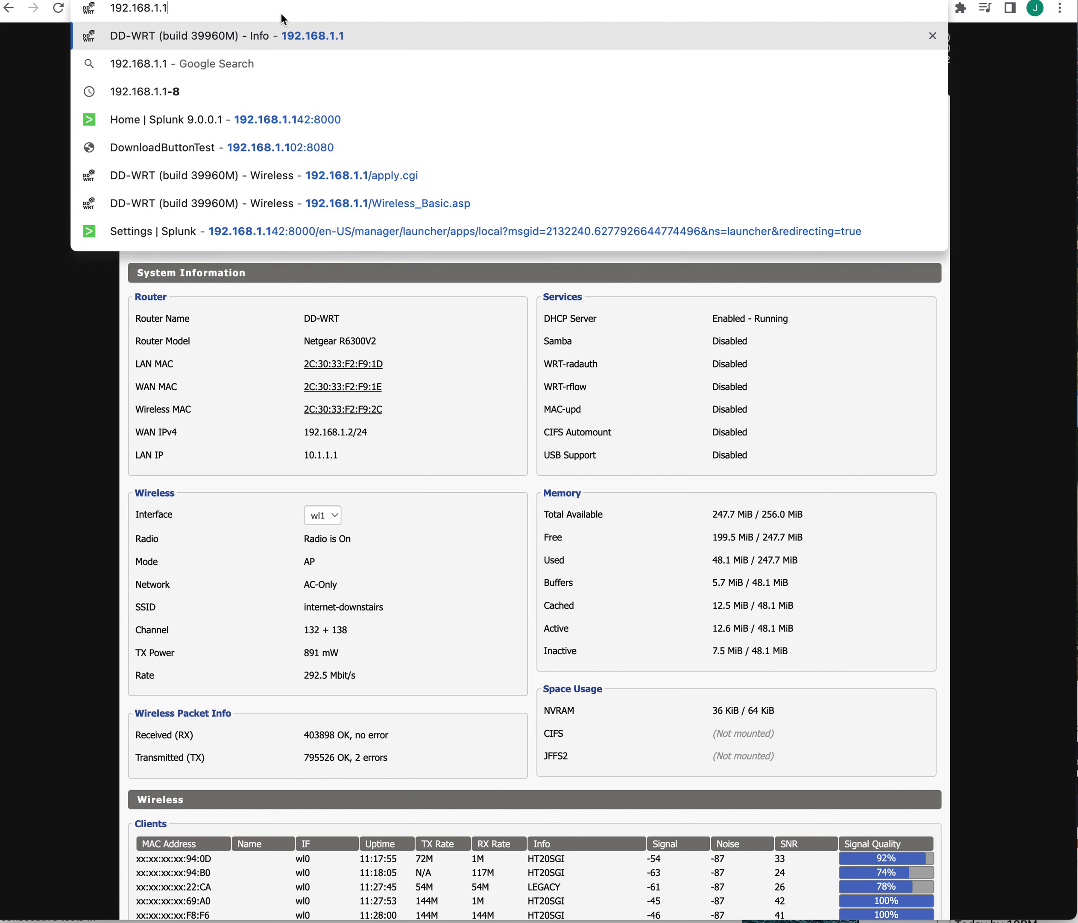
pyautogui.press('Return')
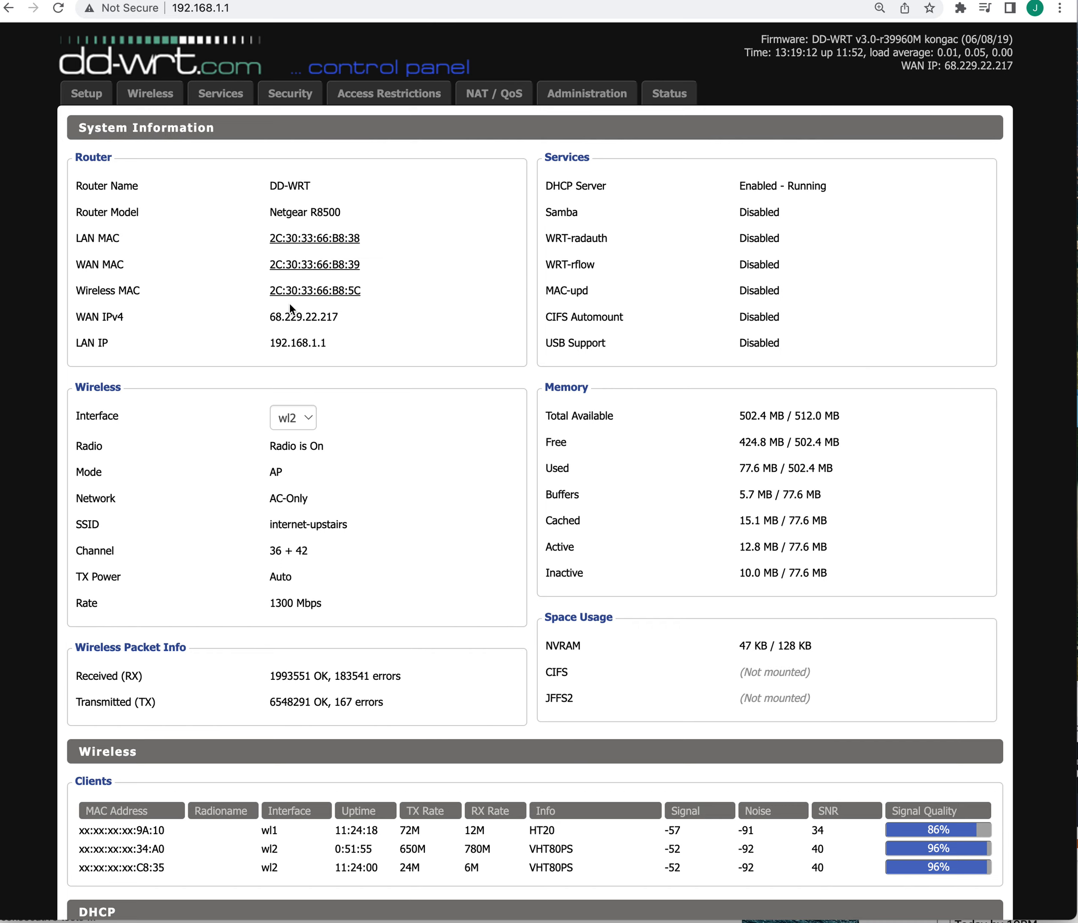
pyautogui.scroll(-5, 289, 303)
pyautogui.scroll(5, 285, 303)
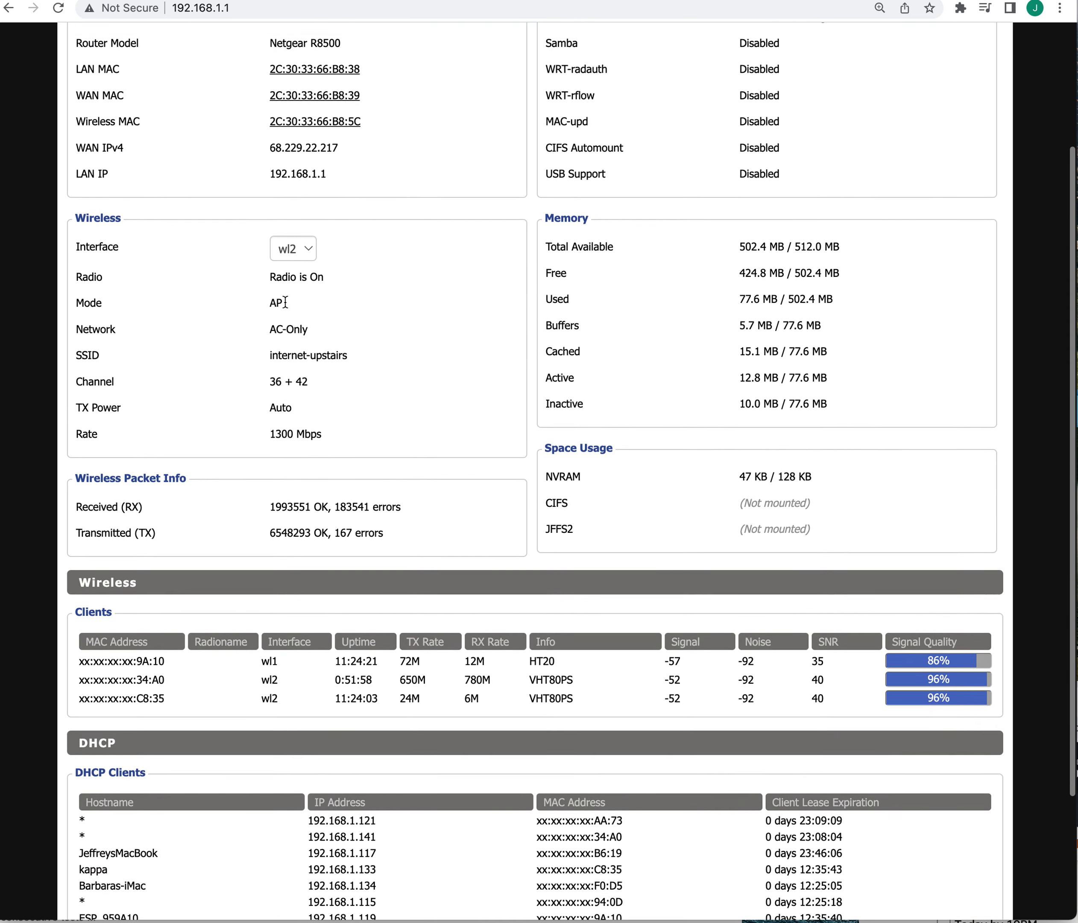
pyautogui.scroll(1, 485, 294)
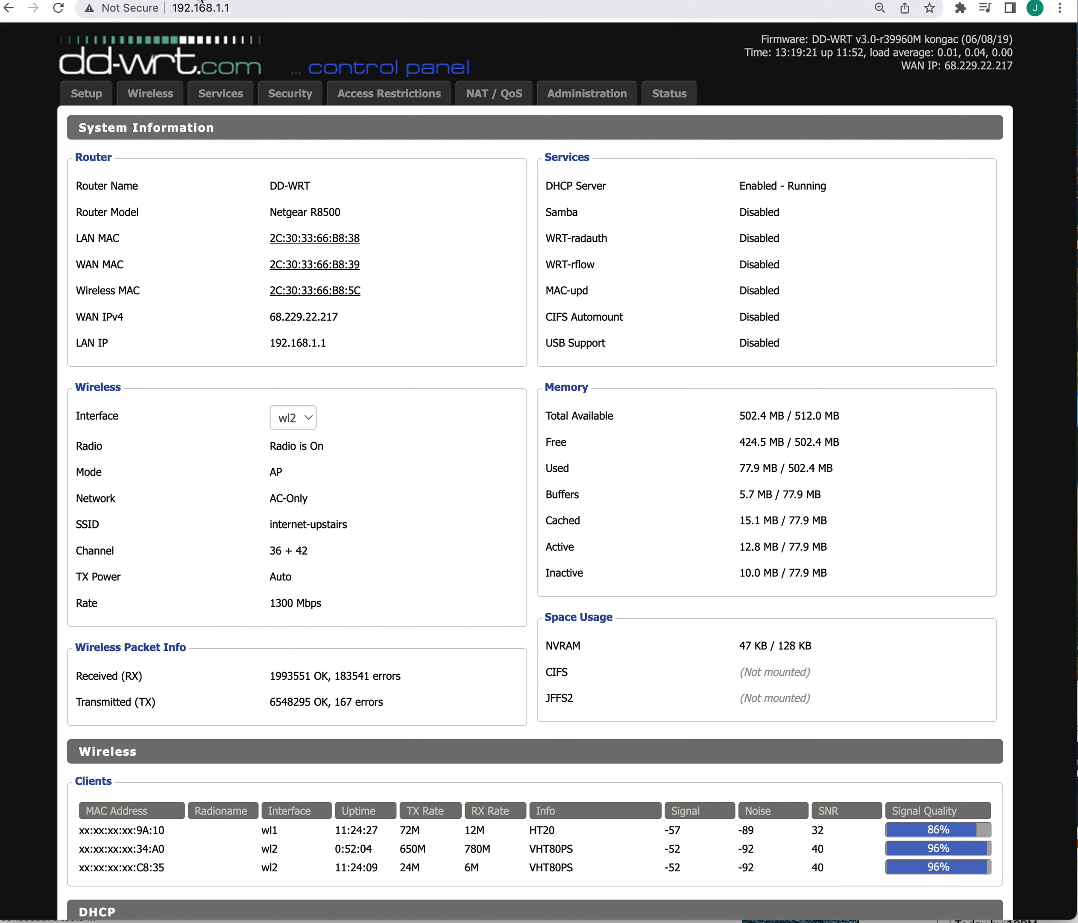
pyautogui.click(285, 7)
# - Set Ethernet's IPv4 configuration to Using DHCP and apply it, getting 192.168.1.102
pyautogui.press('Right')
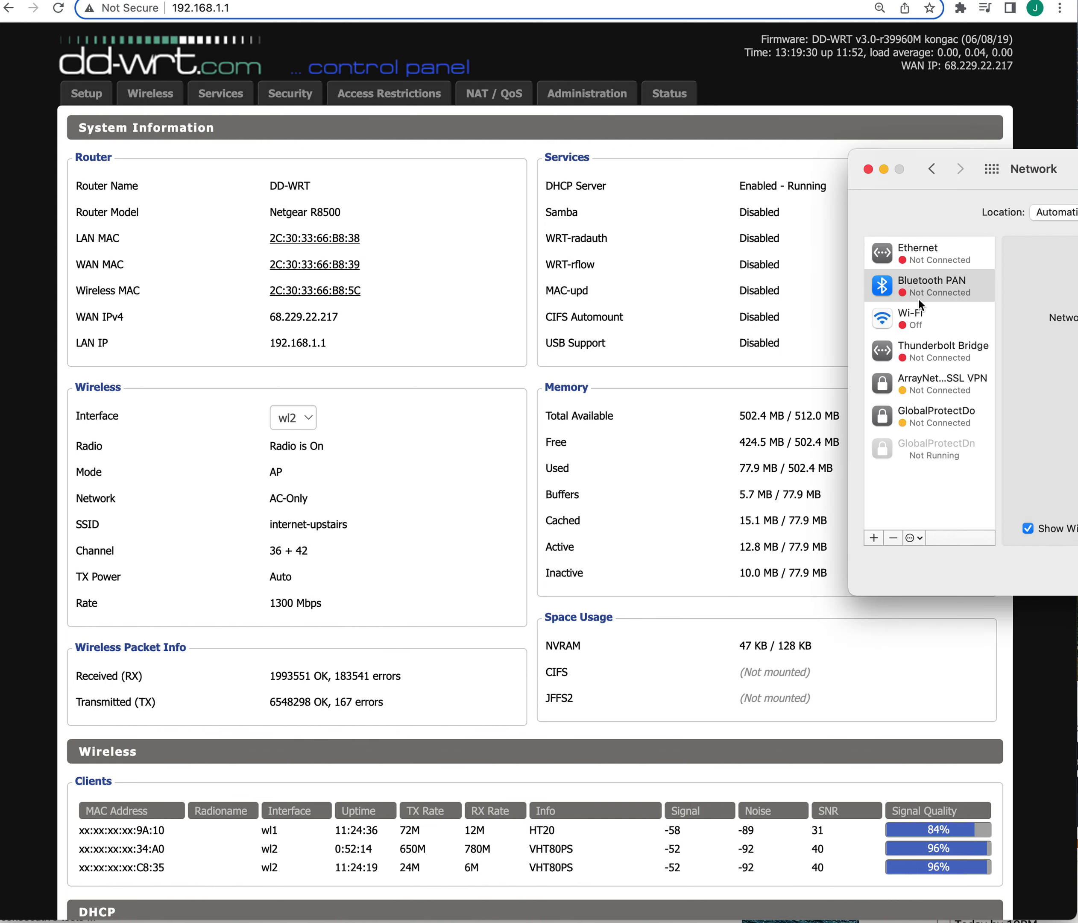
pyautogui.click(918, 255)
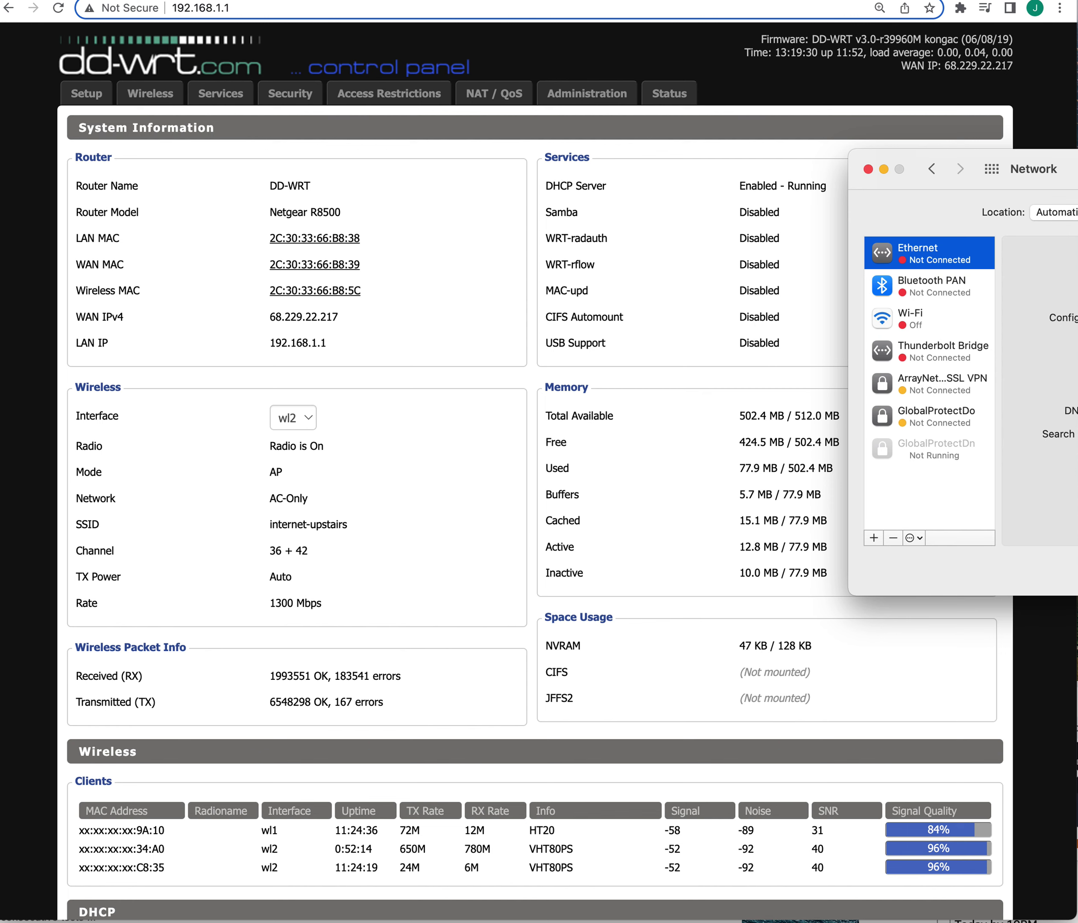
pyautogui.moveTo(1046, 168); pyautogui.dragTo(672, 156)
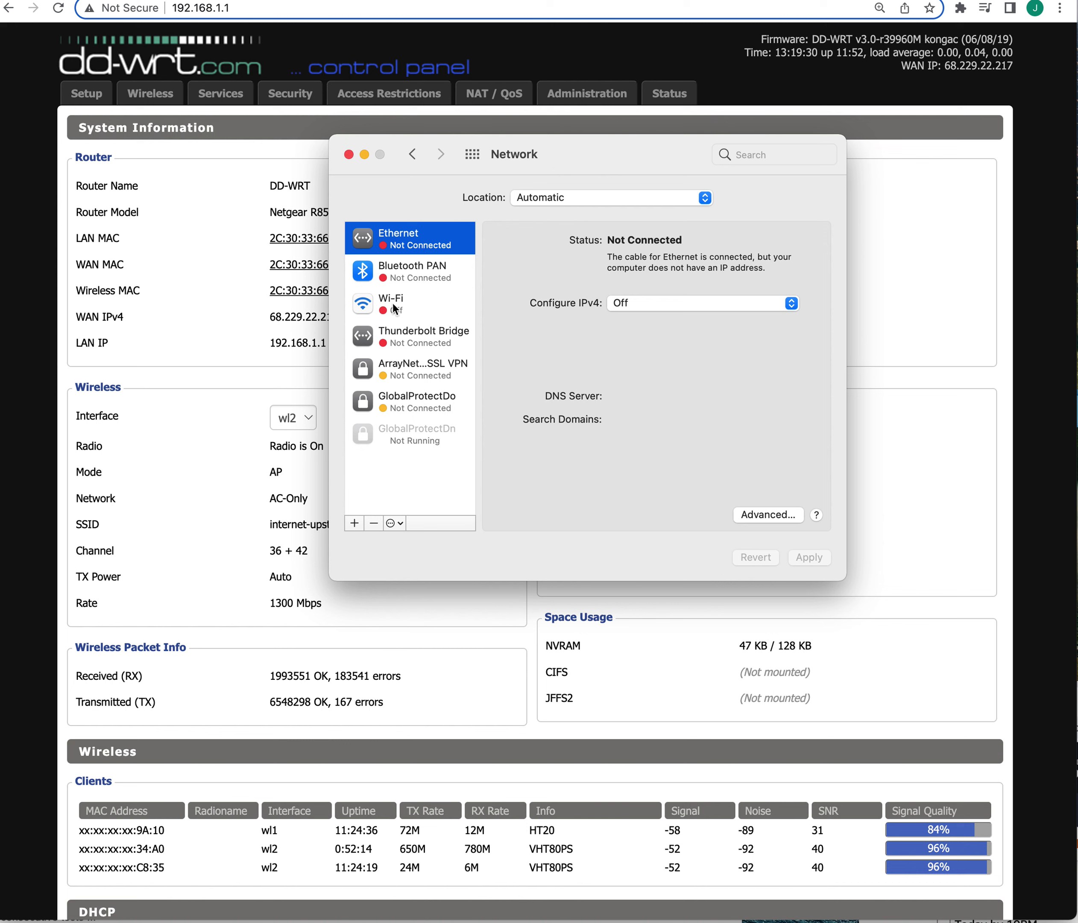
pyautogui.click(790, 305)
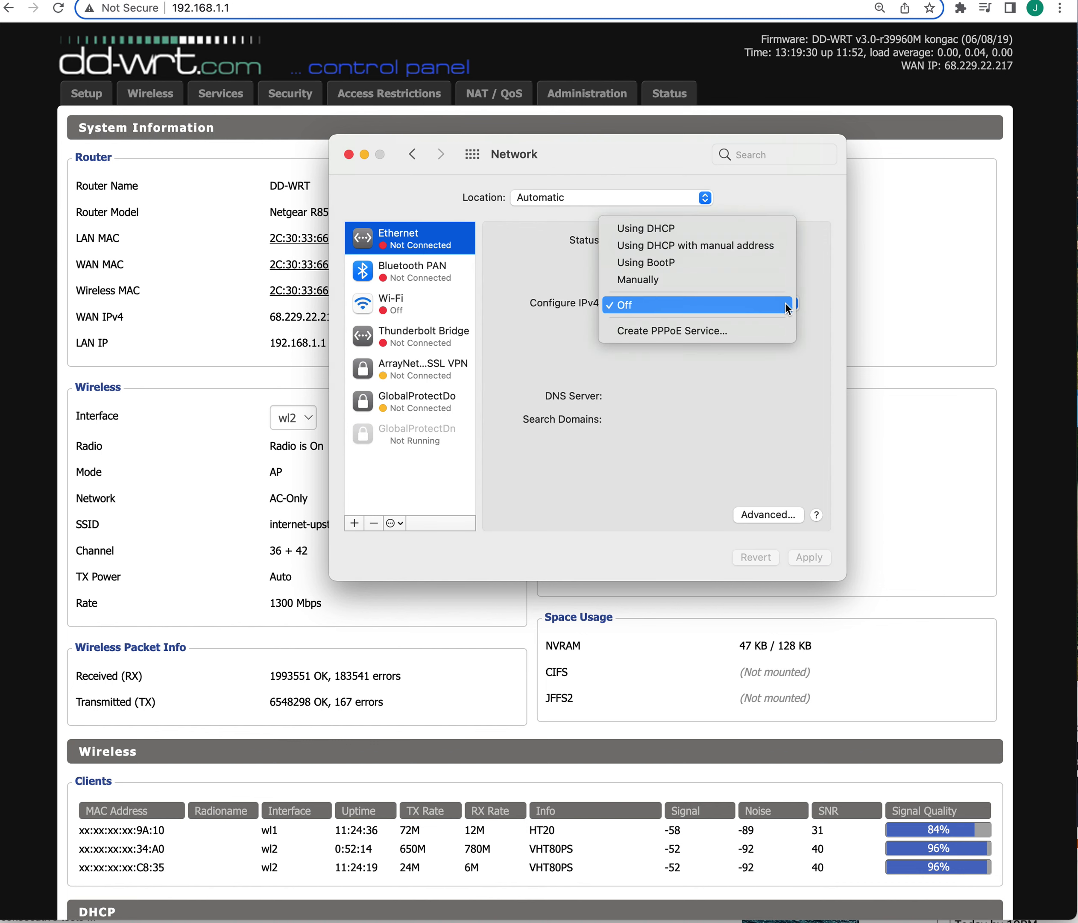
pyautogui.click(730, 229)
pyautogui.click(812, 557)
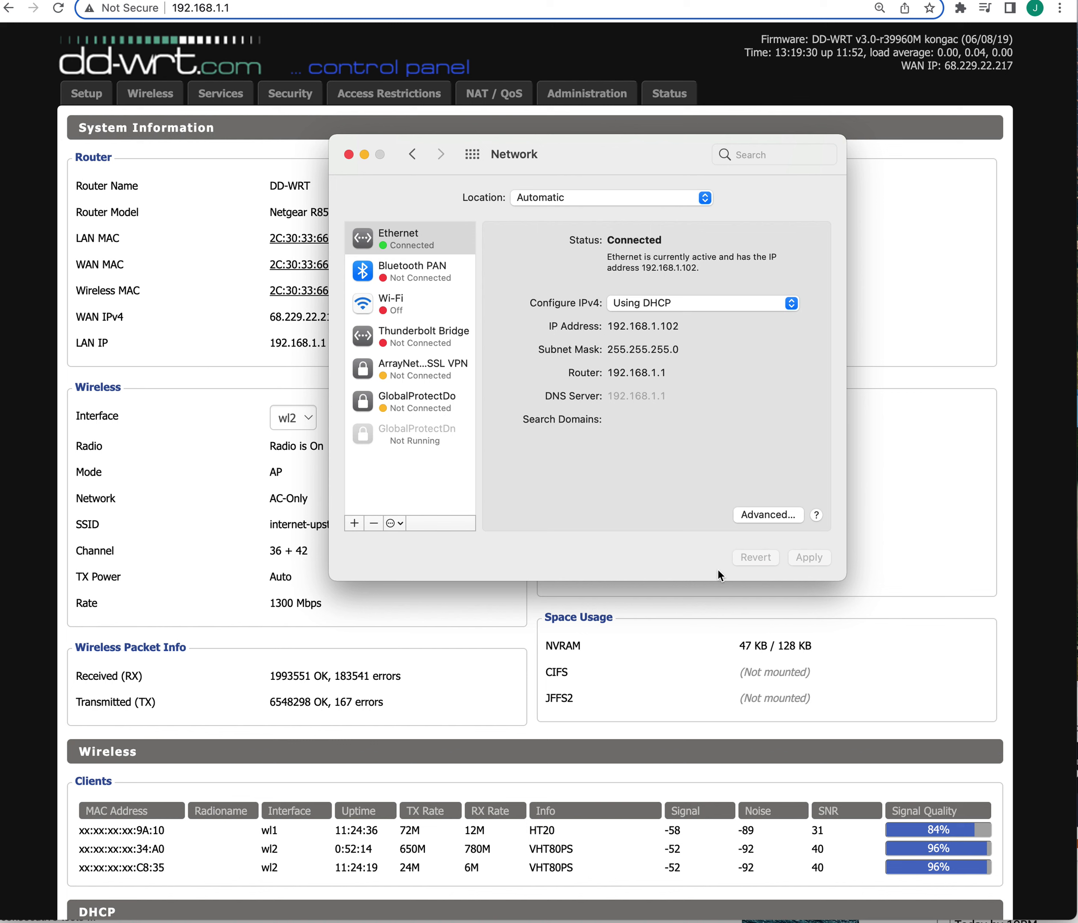
# - Check Ethernet's advanced TCP/IP and DNS settings, cancel them, and close Network preferences
pyautogui.click(776, 517)
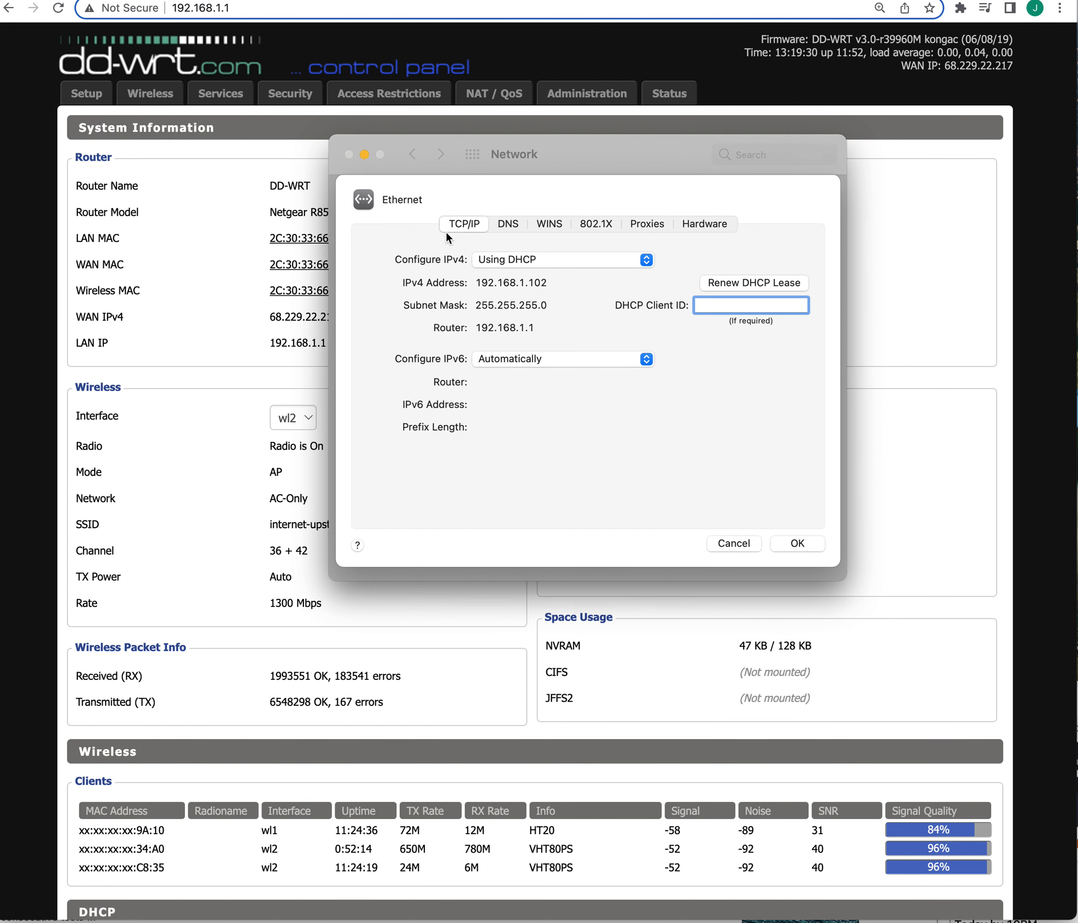
pyautogui.click(510, 226)
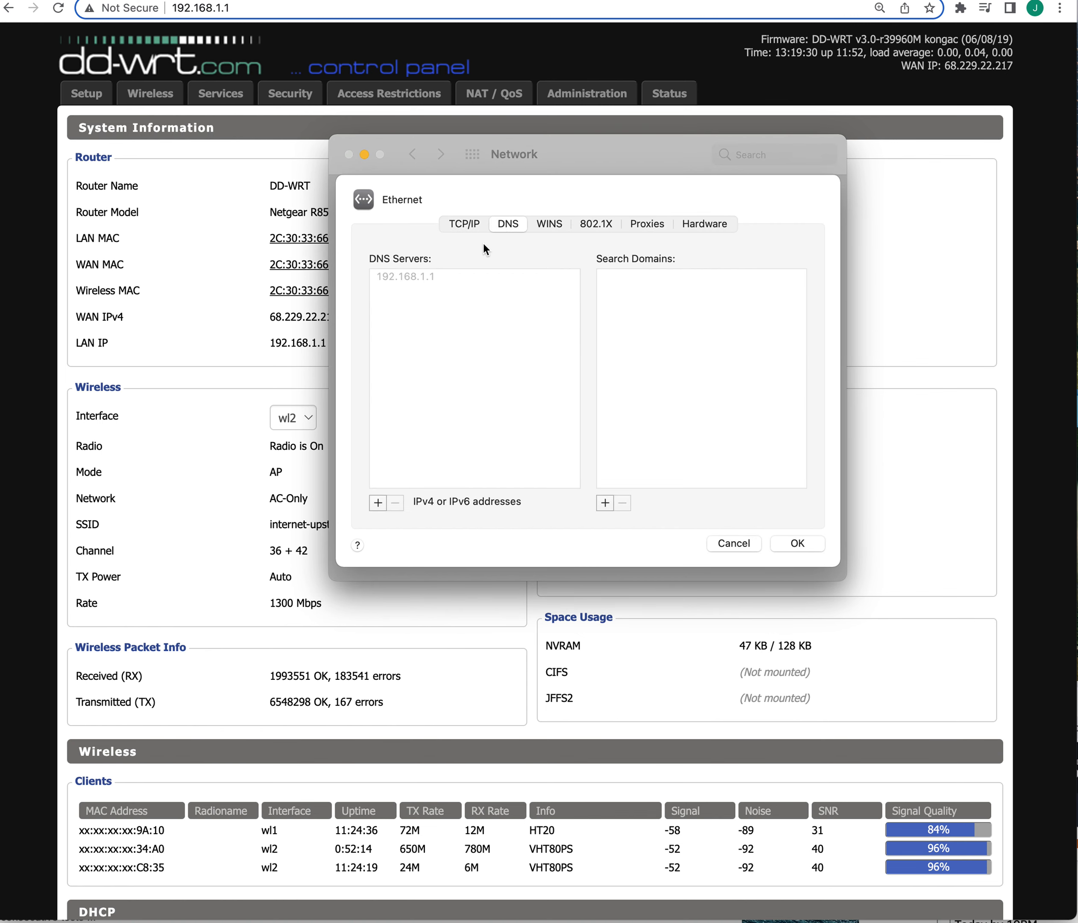
pyautogui.click(466, 222)
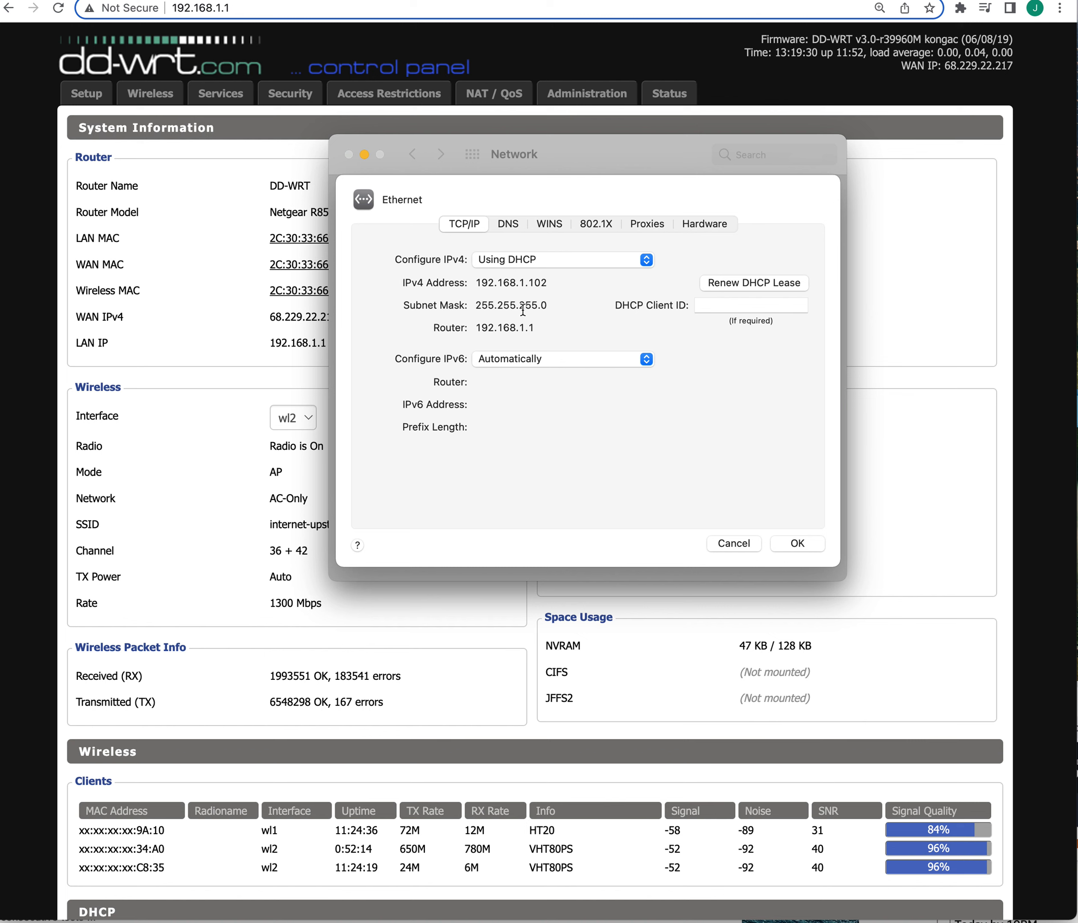
pyautogui.click(734, 543)
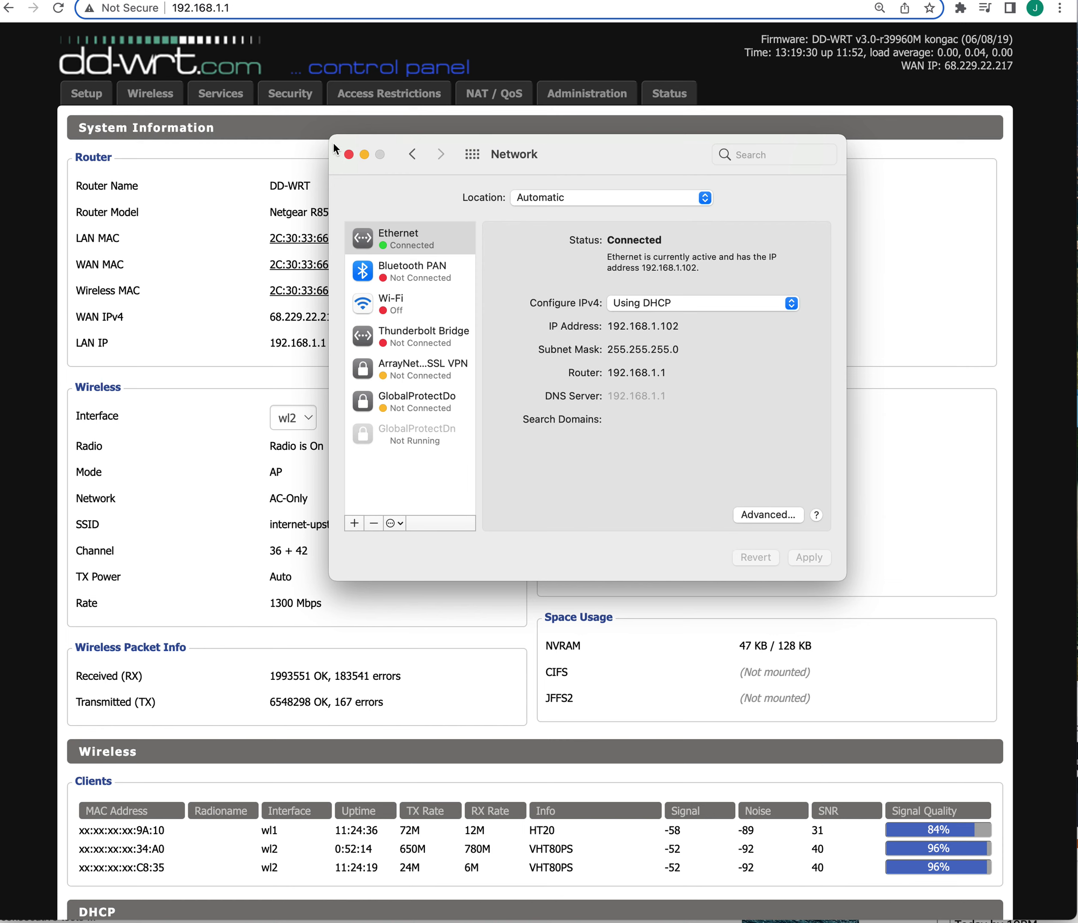
pyautogui.click(348, 154)
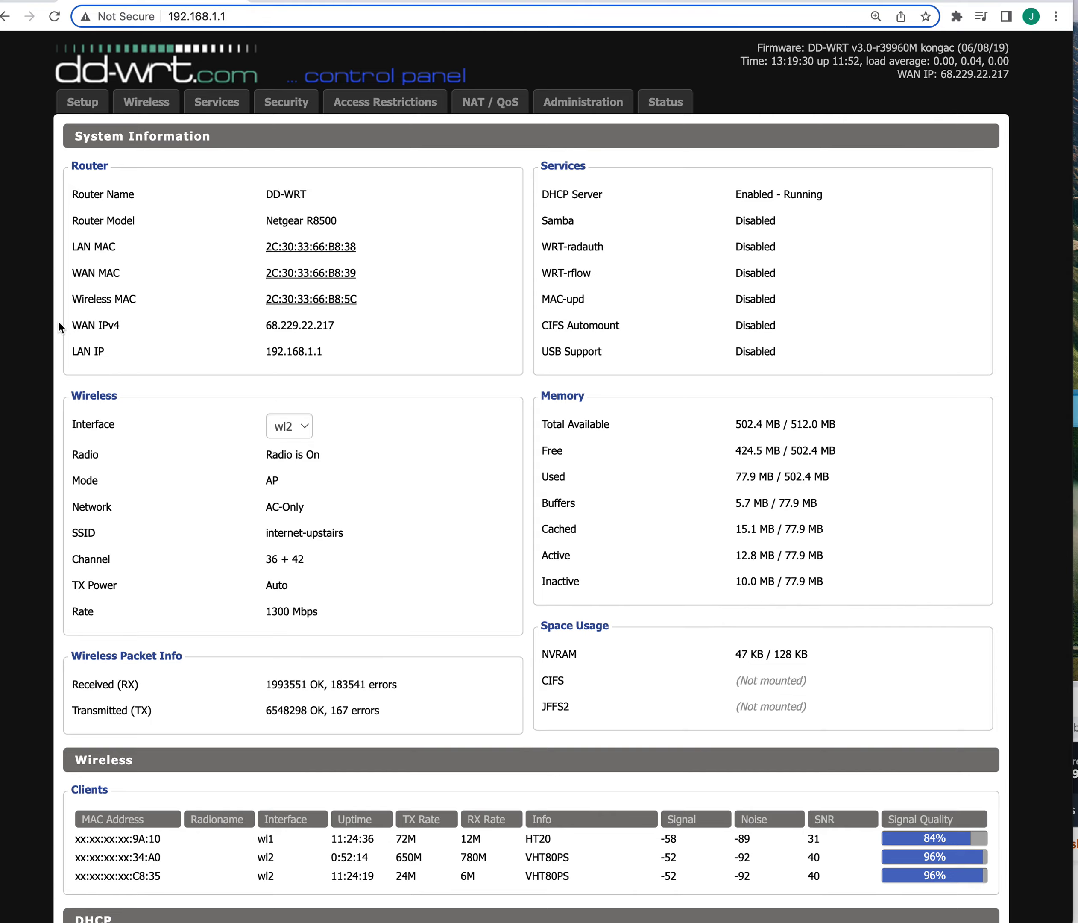
# - Run the wired speed test (561.2 Mbps down, 8.85 Mbps up), then retest (473.0 down, 9.81 up)
pyautogui.click(73, 311)
pyautogui.moveTo(73, 311); pyautogui.dragTo(384, 86)
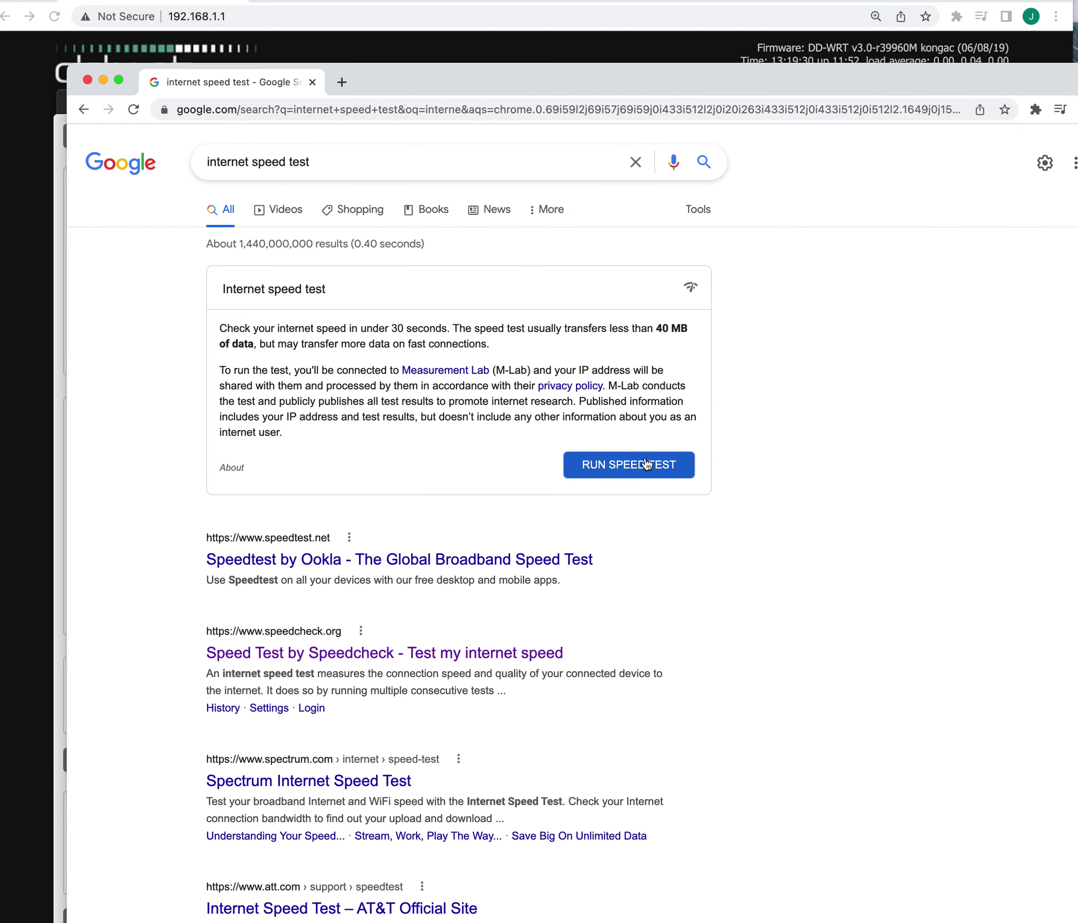
pyautogui.click(623, 469)
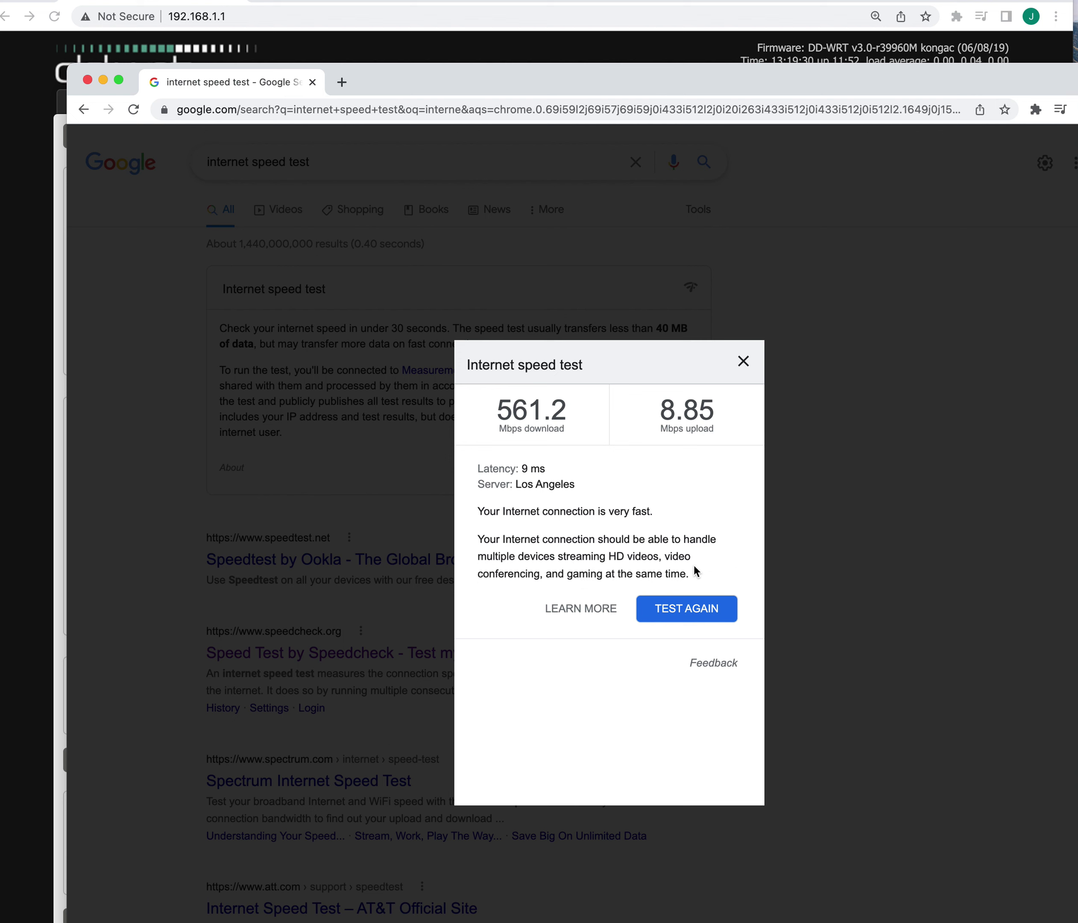
pyautogui.click(688, 608)
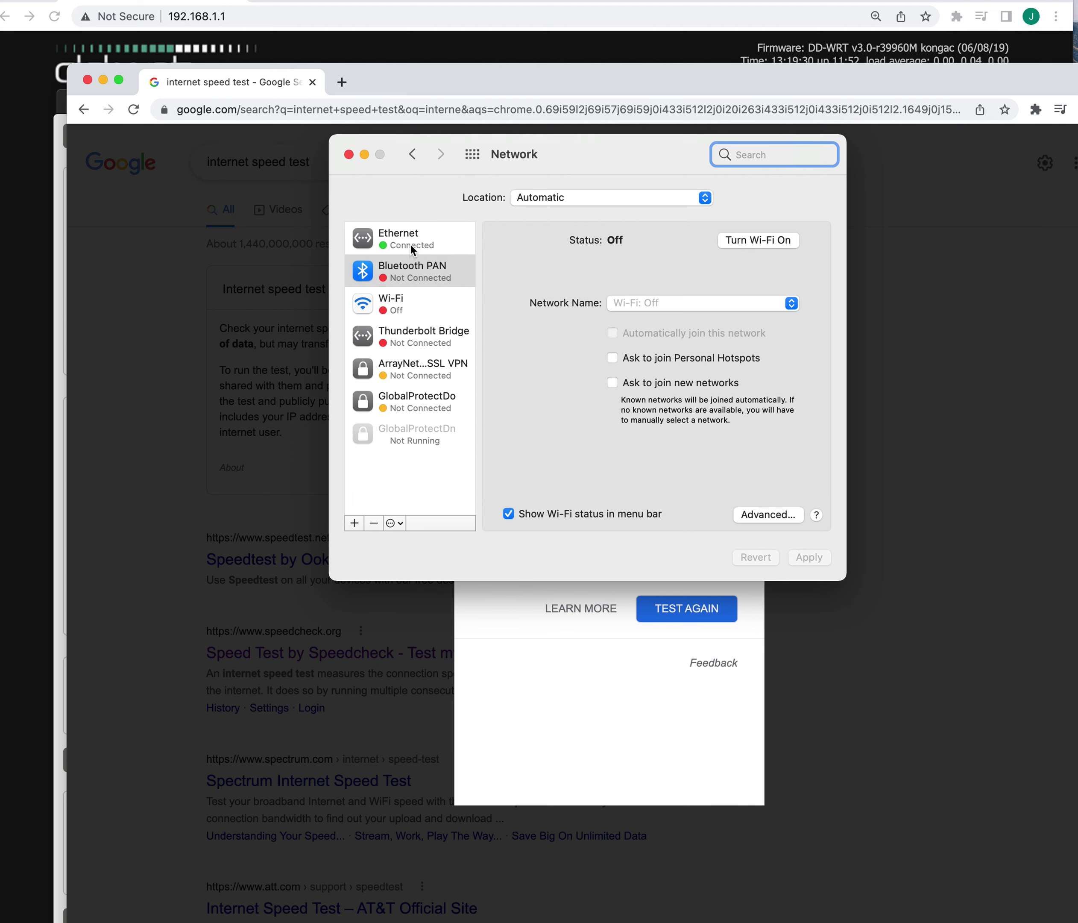
# - Set Ethernet's Configure IPv4 to Off so it disconnects, and turn Wi-Fi on
pyautogui.click(410, 245)
pyautogui.click(792, 304)
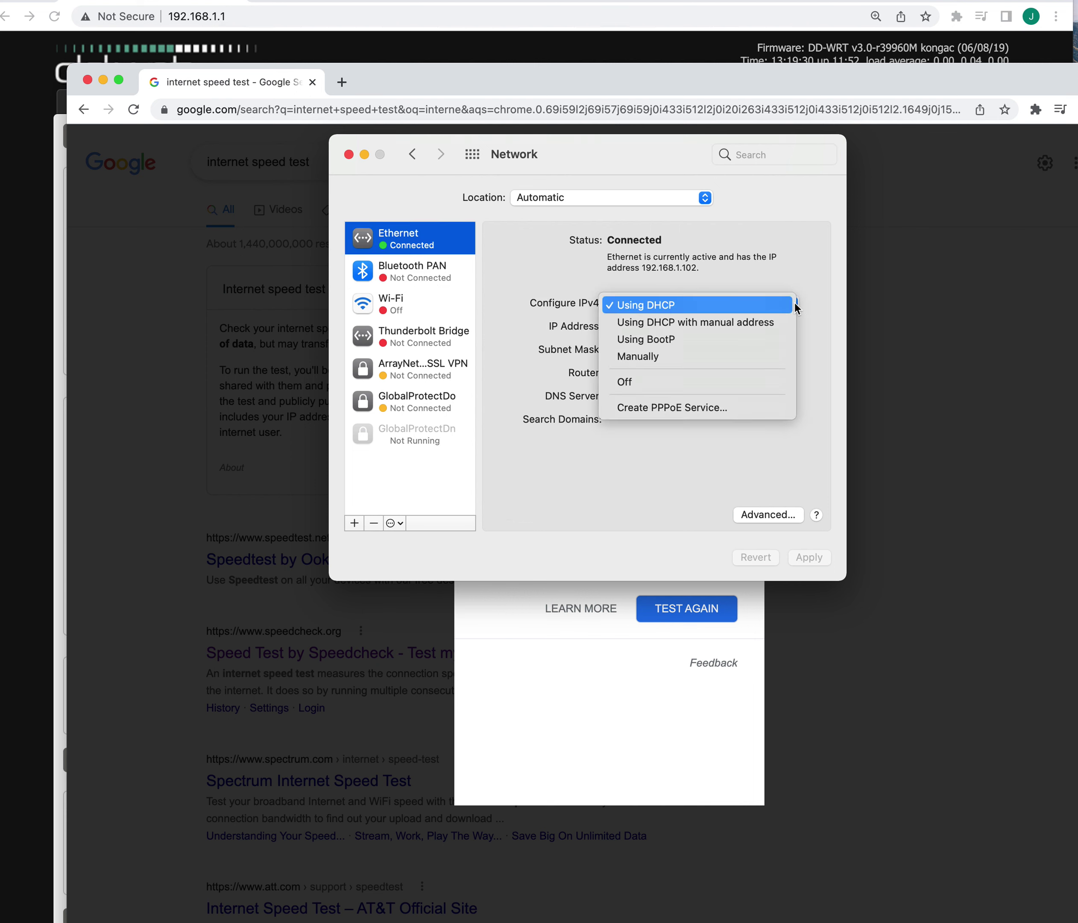
pyautogui.click(656, 381)
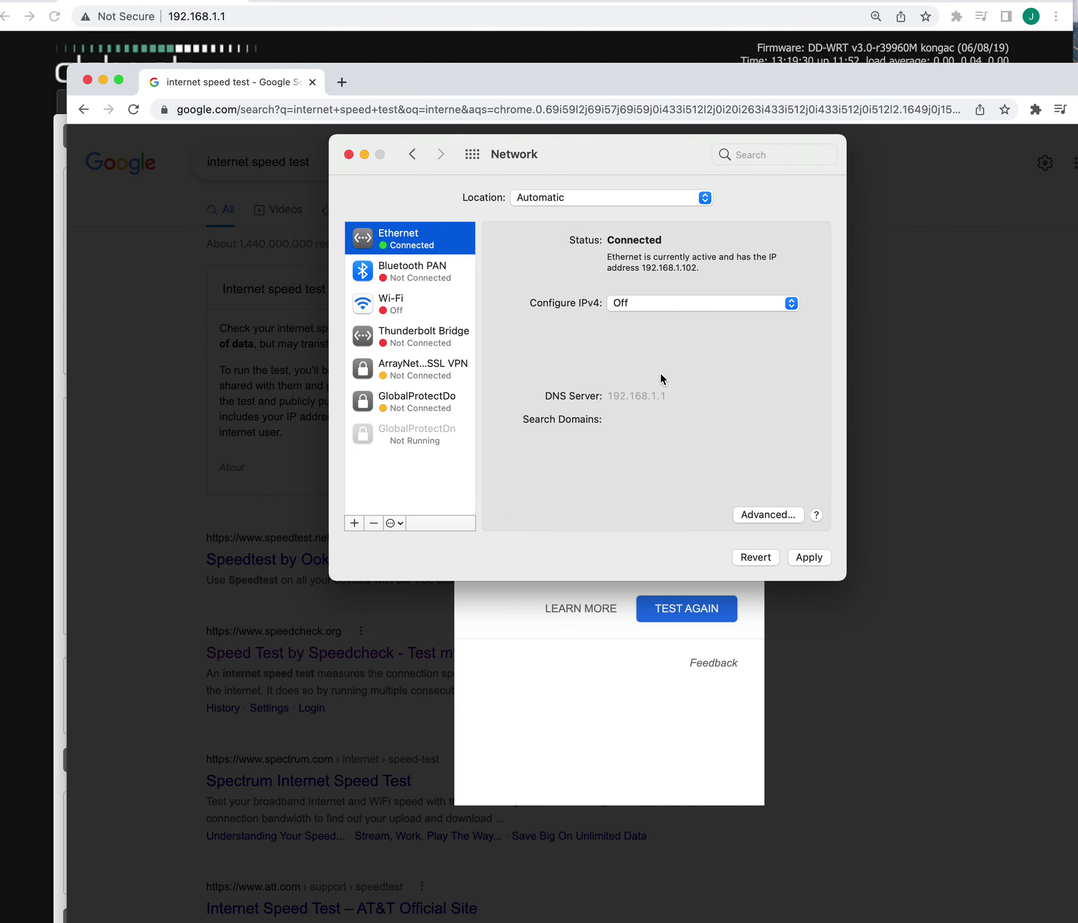
pyautogui.click(804, 558)
pyautogui.click(397, 310)
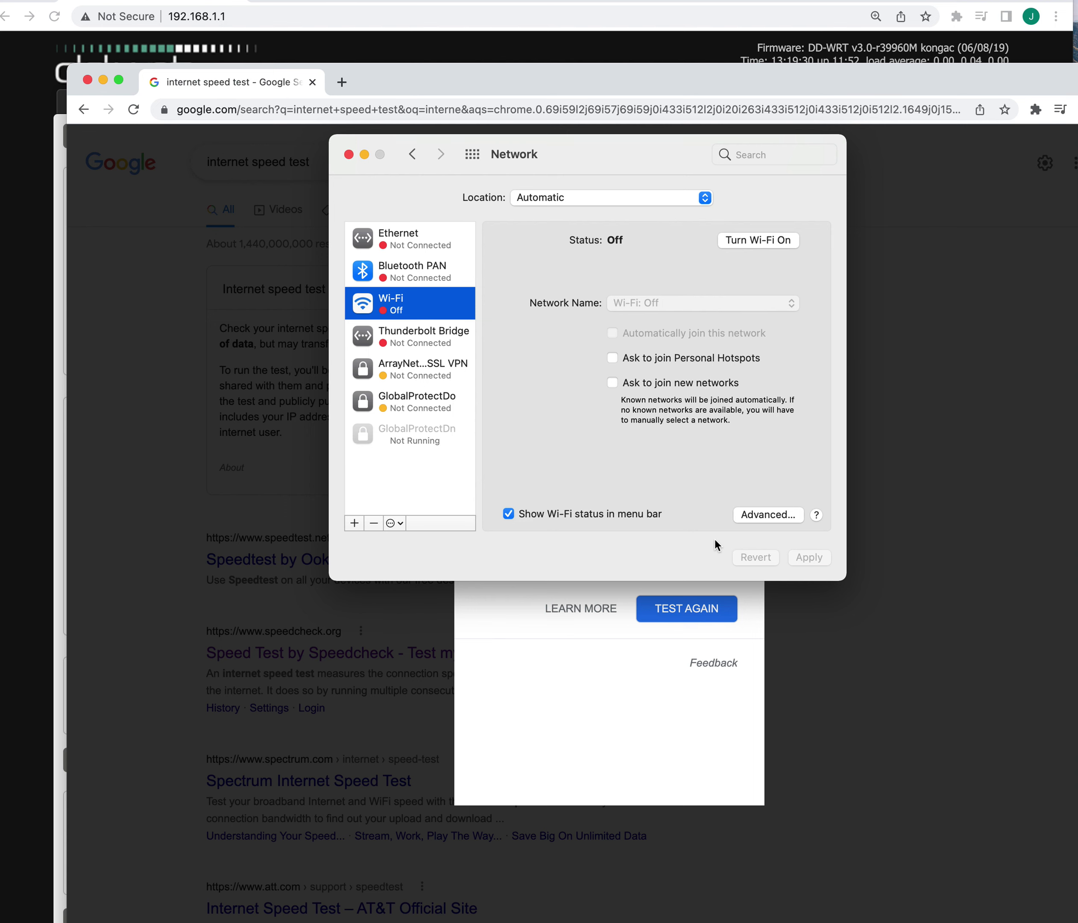
pyautogui.click(348, 154)
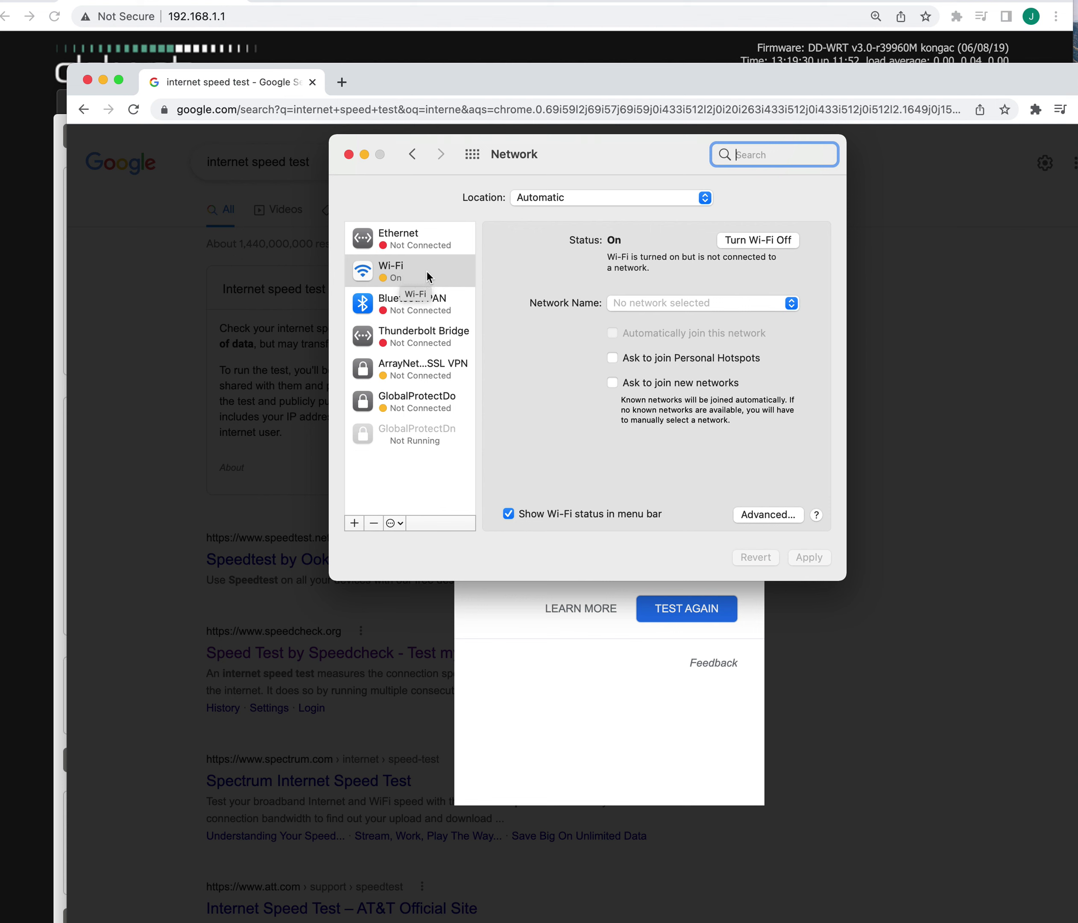
# - Check Wi-Fi's advanced TCP/IP details: DHCP address 192.168.1.117 from router 192.168.1.1 on internet-upstairs
pyautogui.click(775, 514)
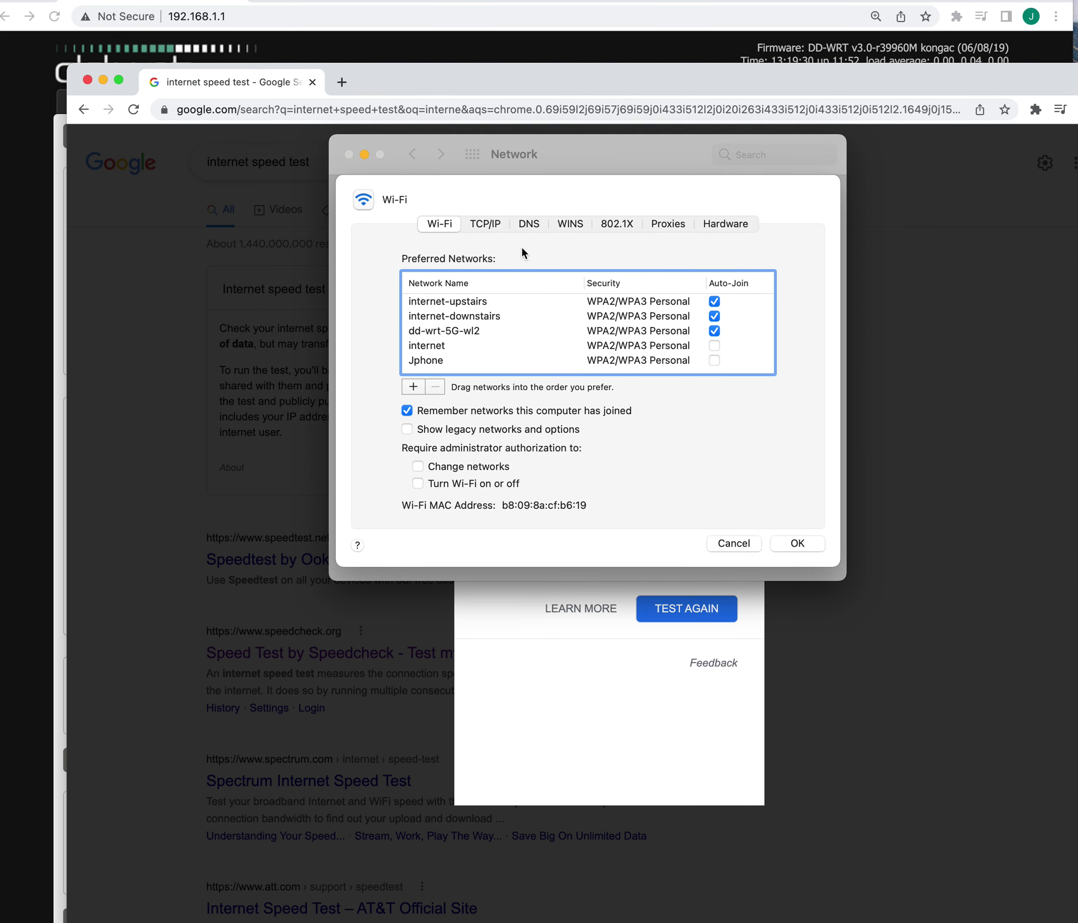
pyautogui.click(487, 226)
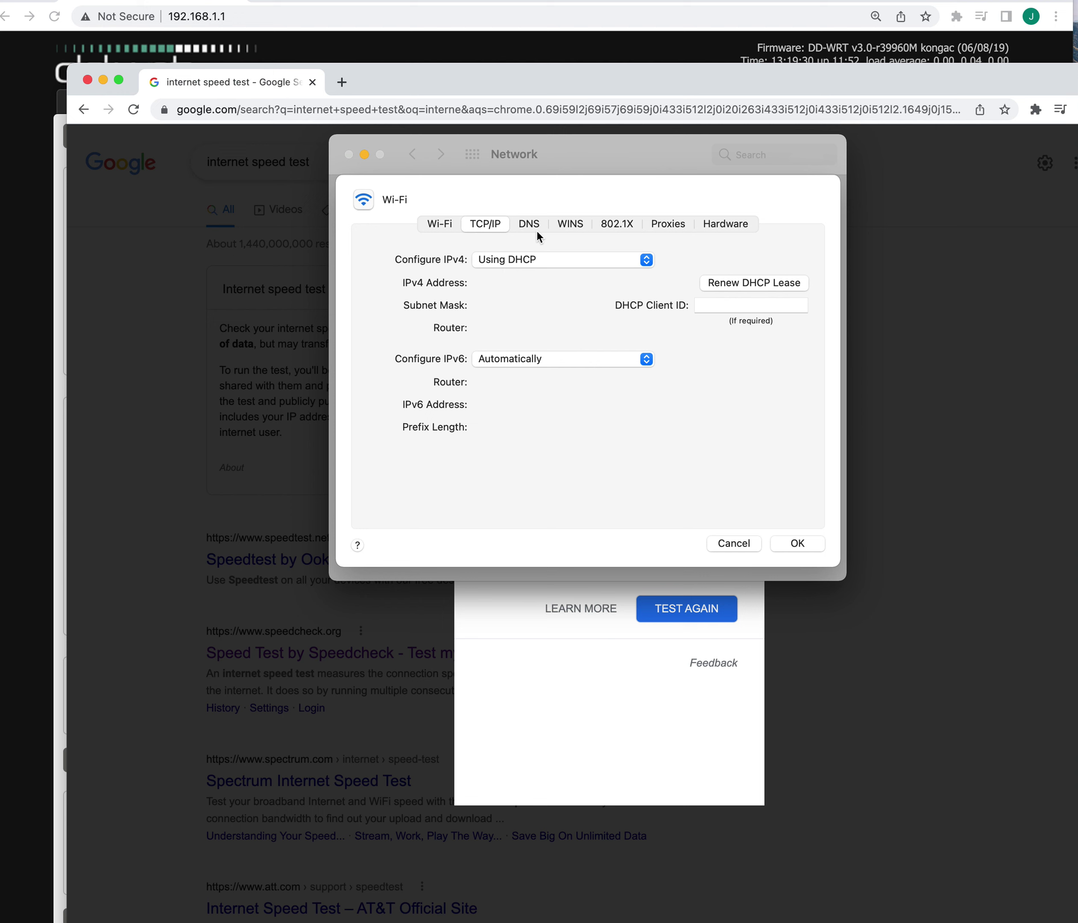
pyautogui.click(438, 222)
pyautogui.click(486, 222)
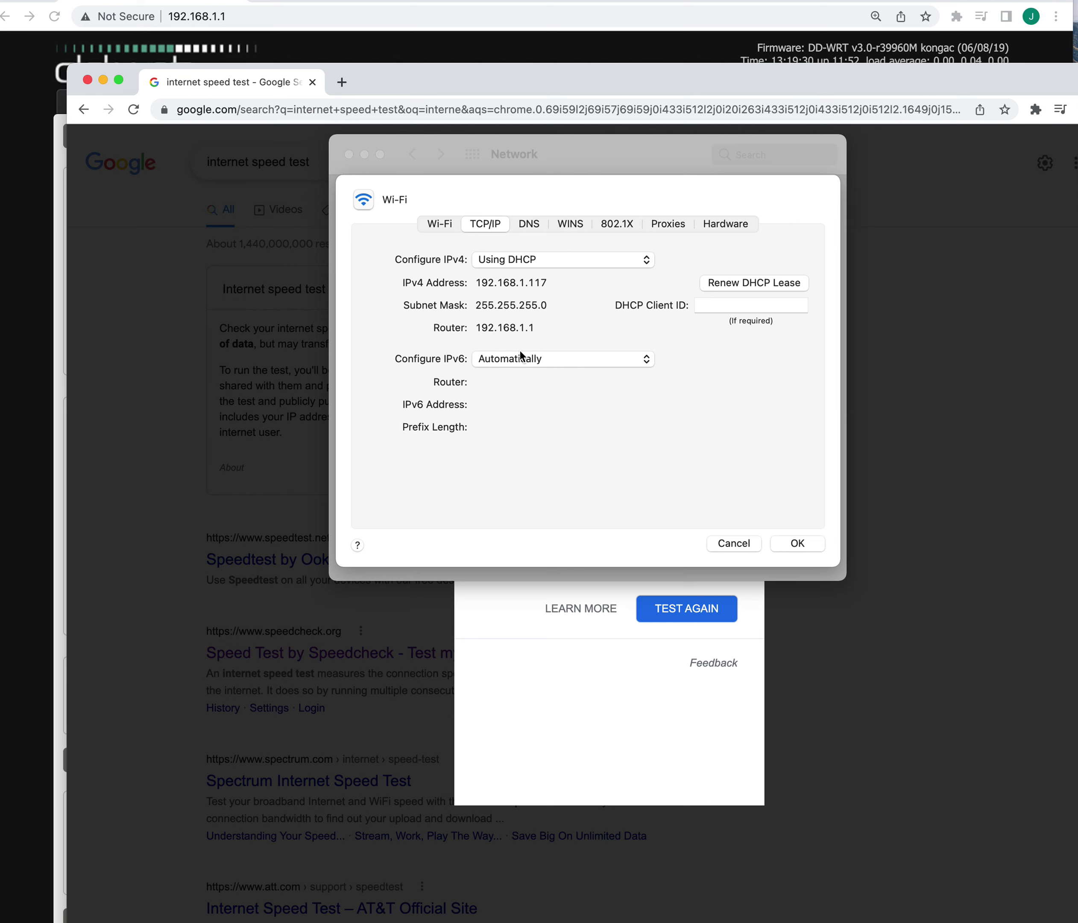
pyautogui.click(735, 543)
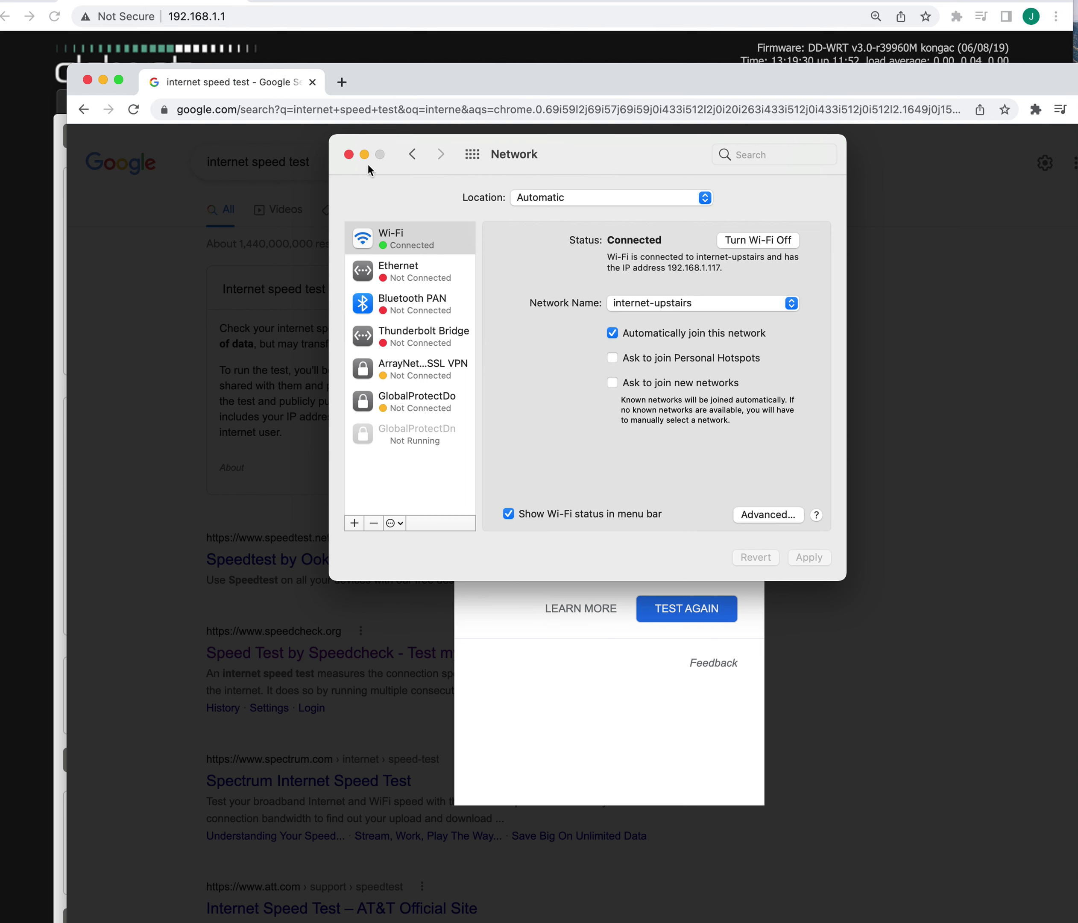
# - Rerun the speed test over Wi-Fi, getting 392.5 Mbps down and 10.0 Mbps up
pyautogui.click(349, 154)
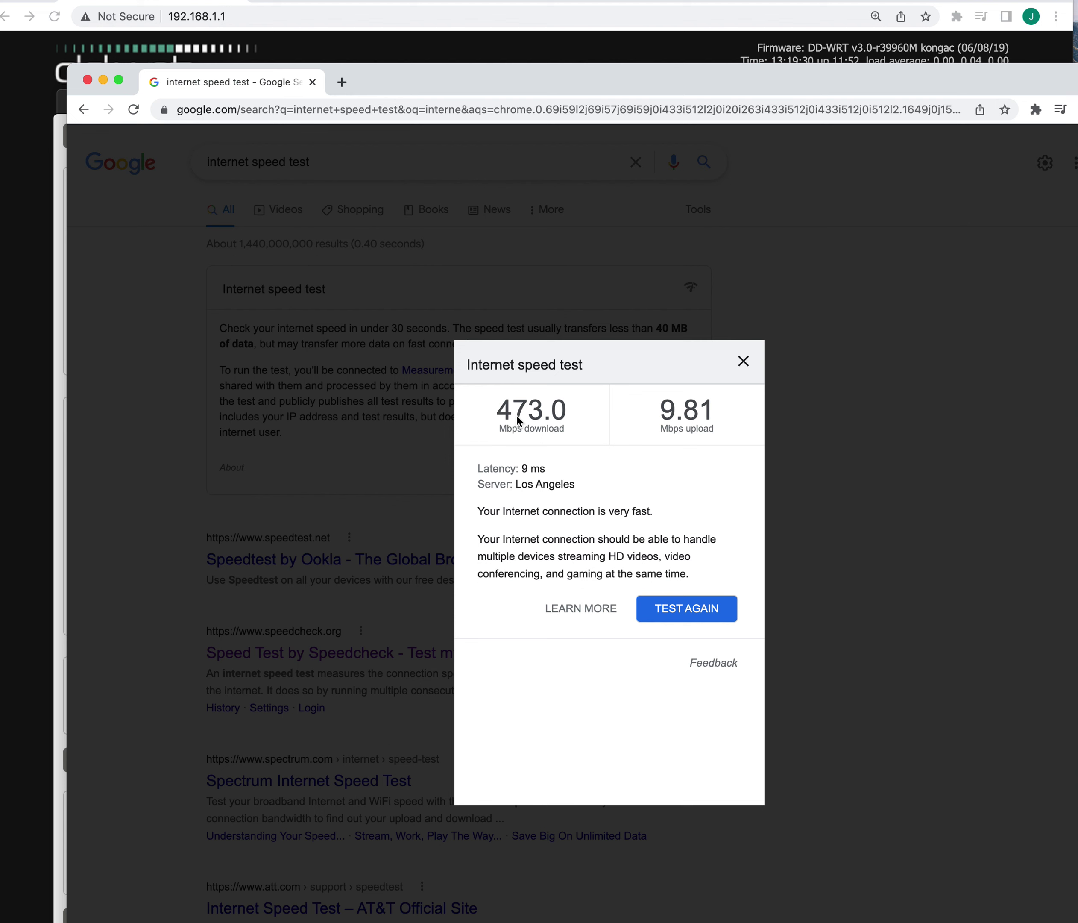
pyautogui.click(686, 610)
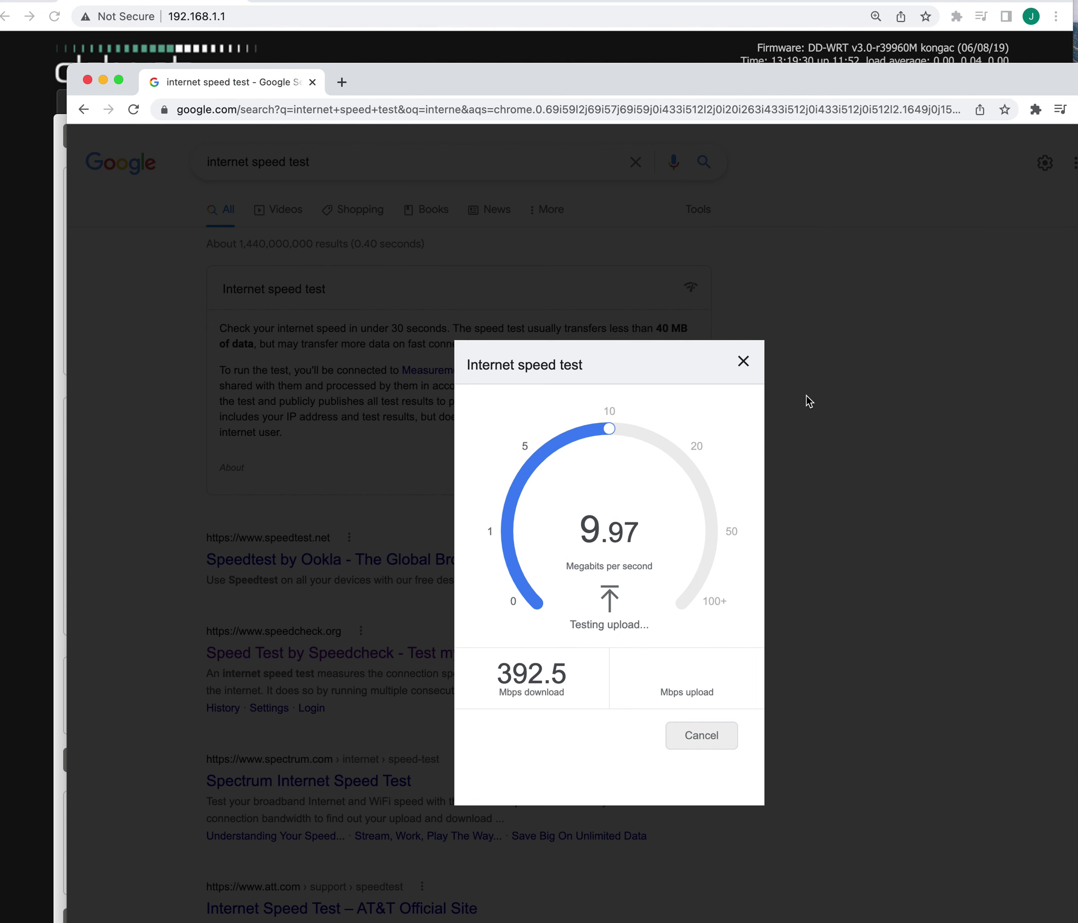
# - Dismiss the speed test and review the R8500 Status page's Wireless Clients and DHCP Clients lists
pyautogui.click(743, 361)
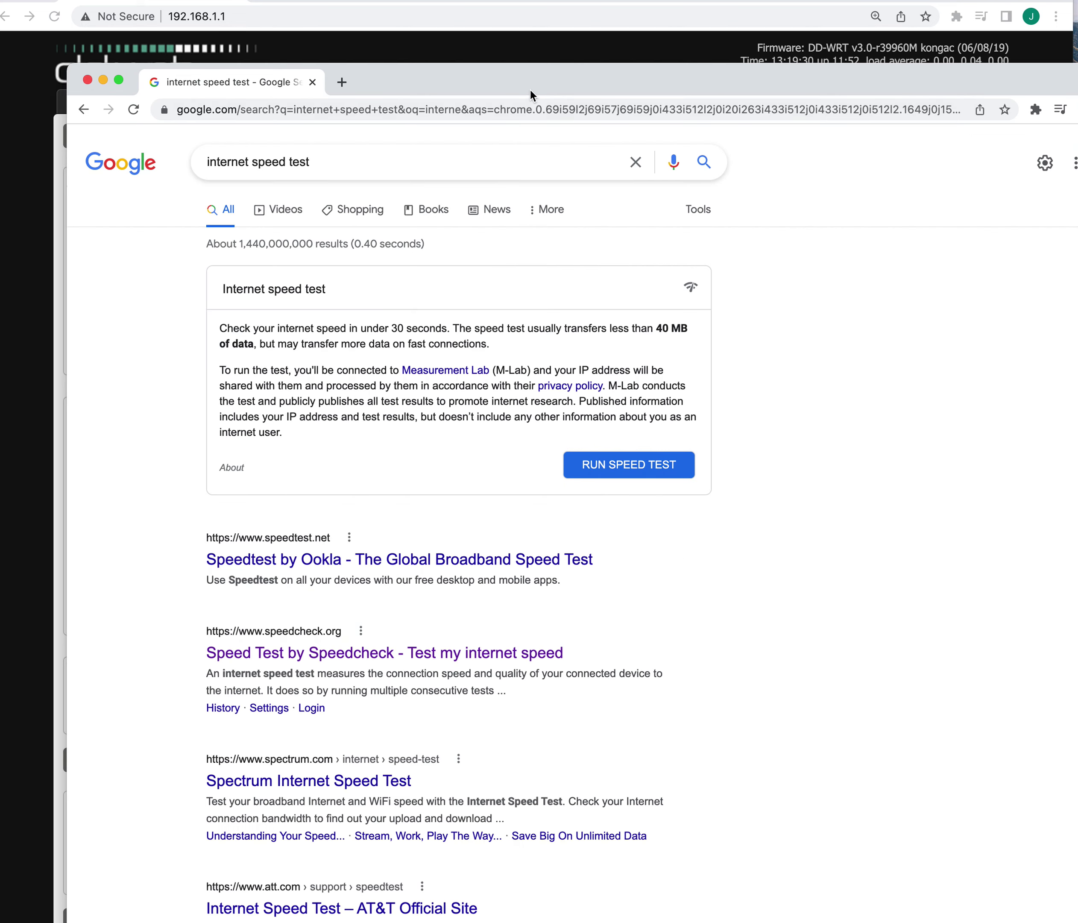
pyautogui.moveTo(528, 82); pyautogui.dragTo(500, 913)
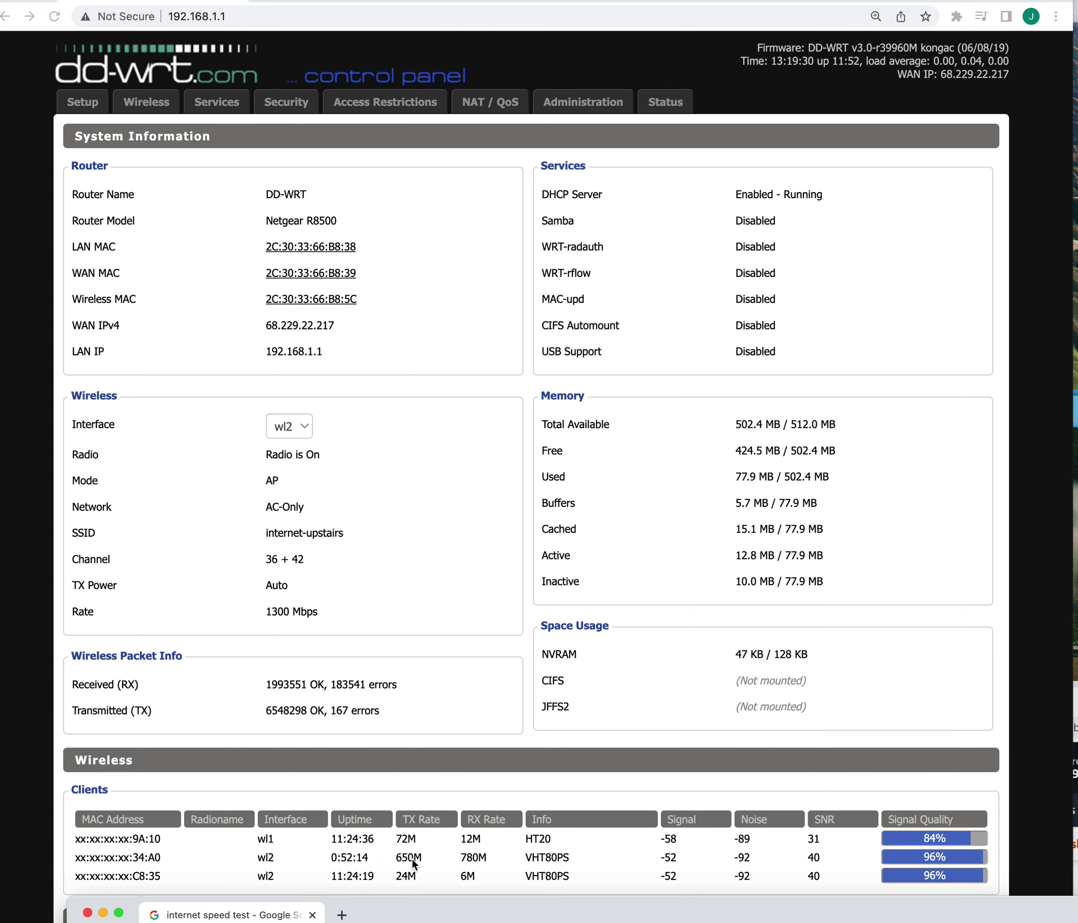
pyautogui.scroll(-3, 418, 858)
pyautogui.scroll(1, 452, 826)
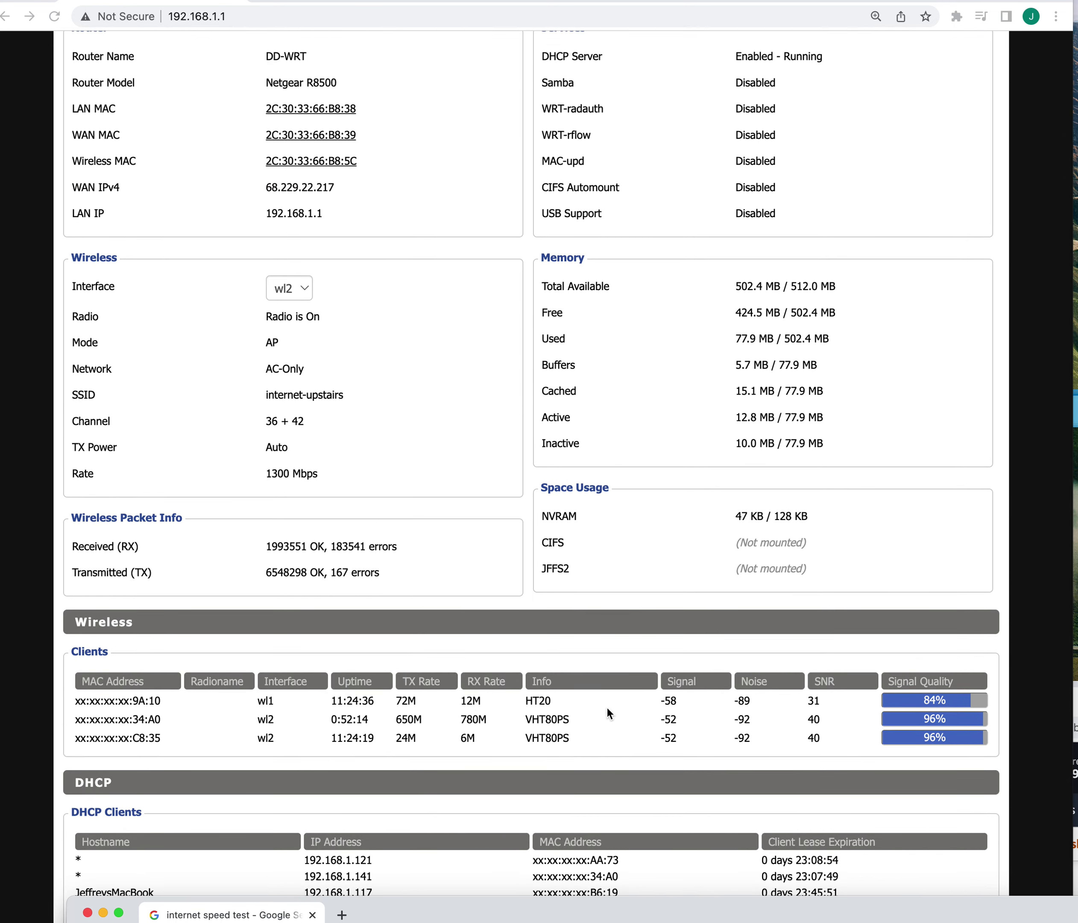
pyautogui.scroll(-1, 608, 708)
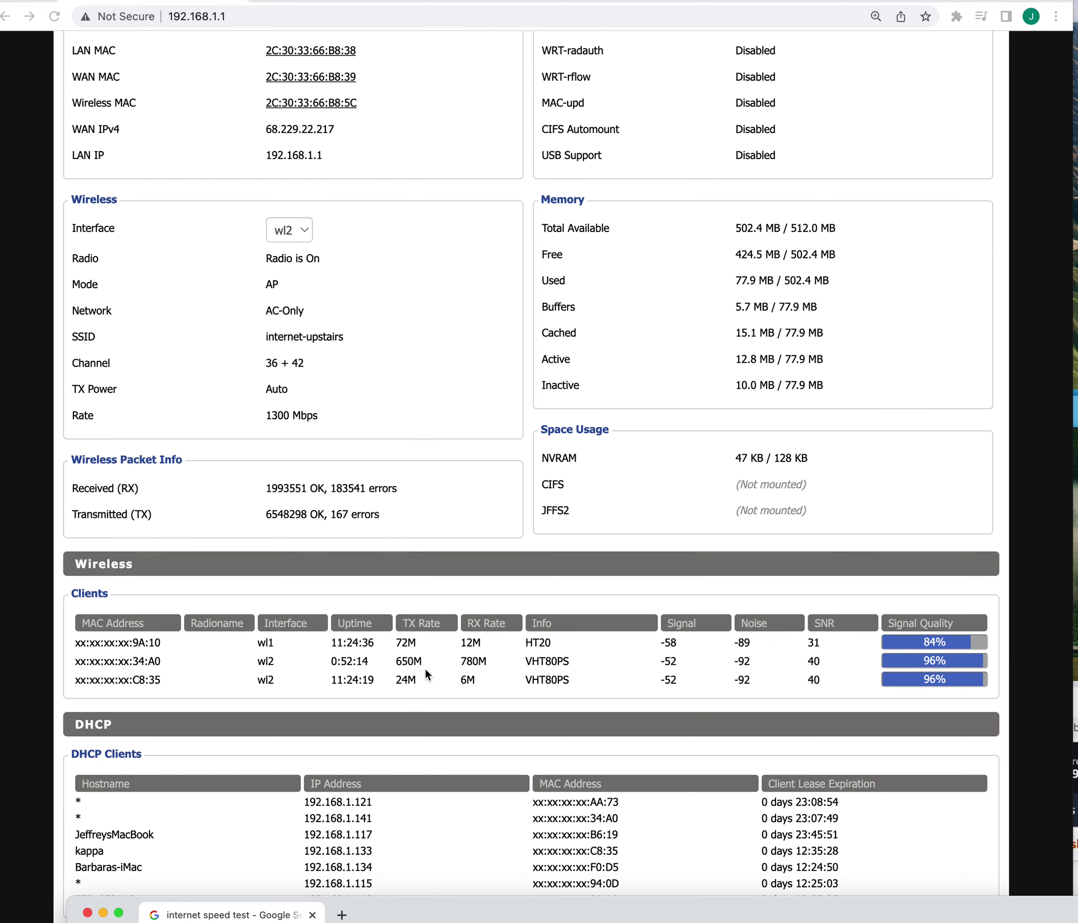
pyautogui.scroll(4, 434, 657)
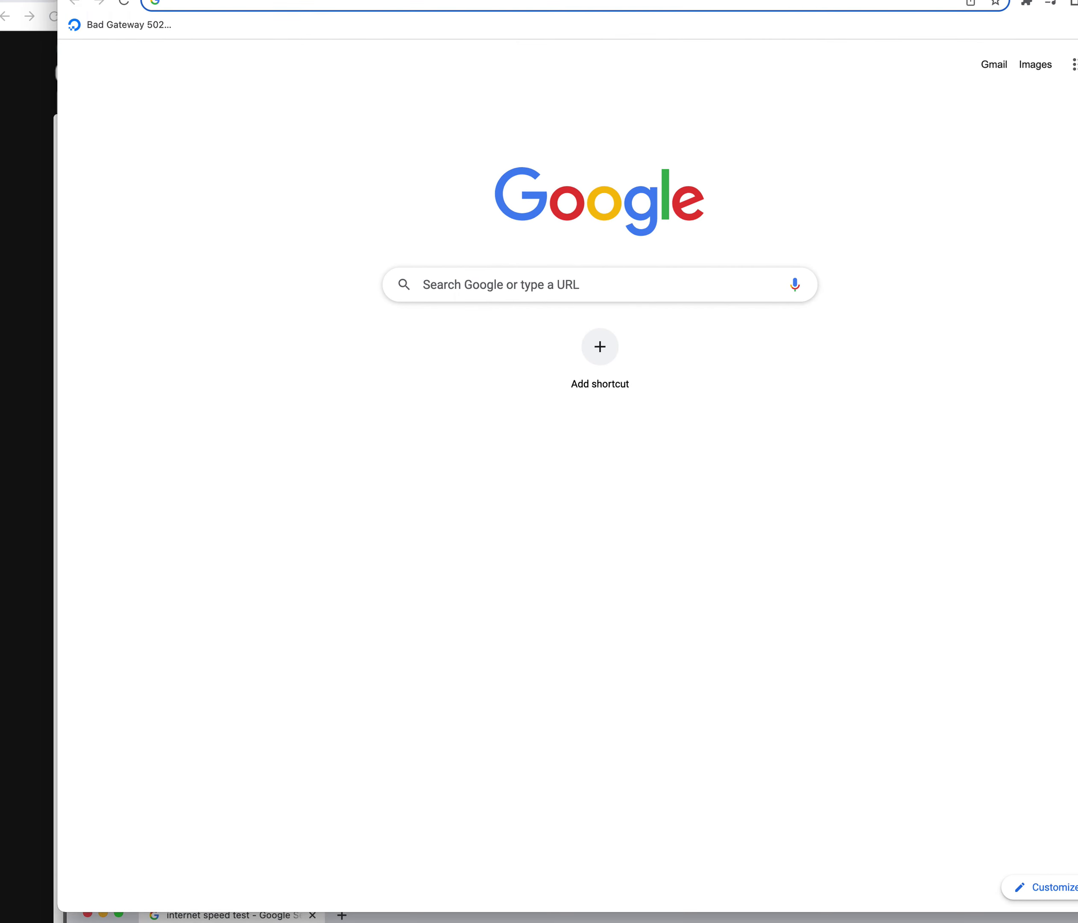
# - Search Google for 'openrouter' and open the MyOpenRouter community homepage
pyautogui.click(645, 1)
pyautogui.write('openrou')
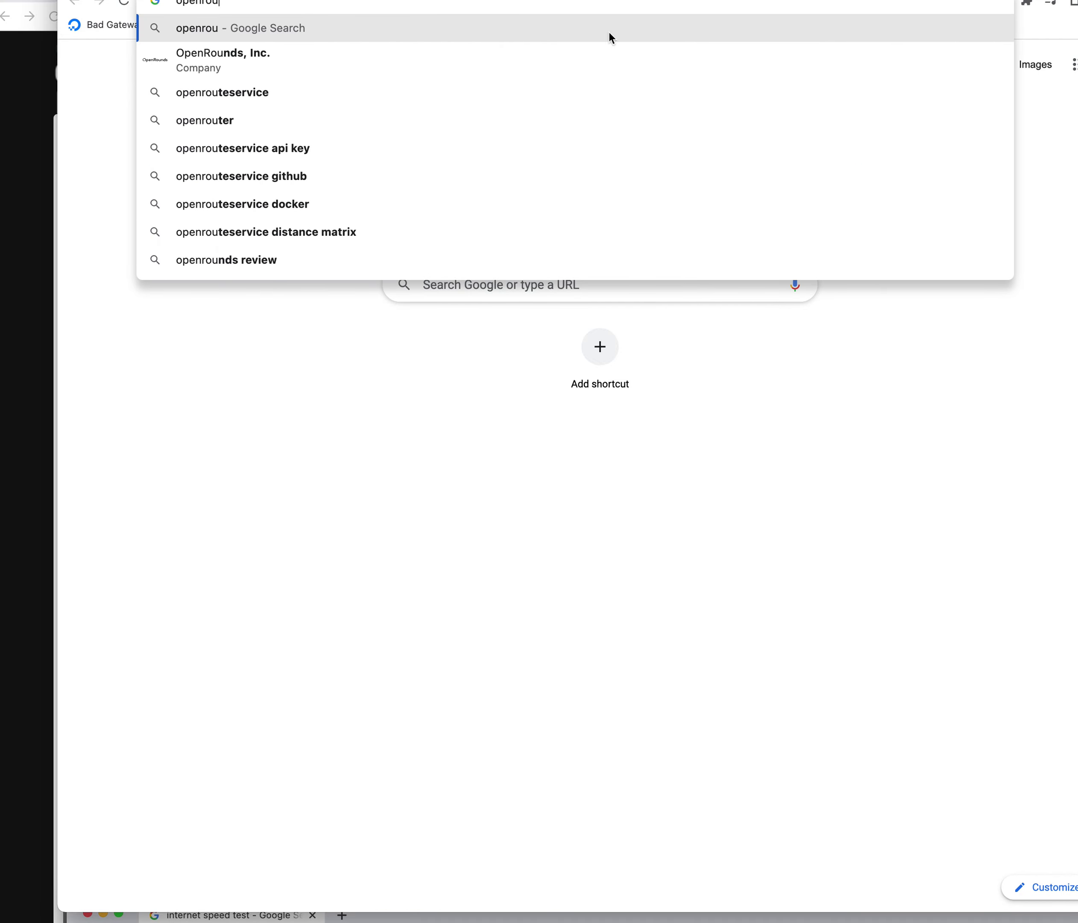
pyautogui.click(327, 114)
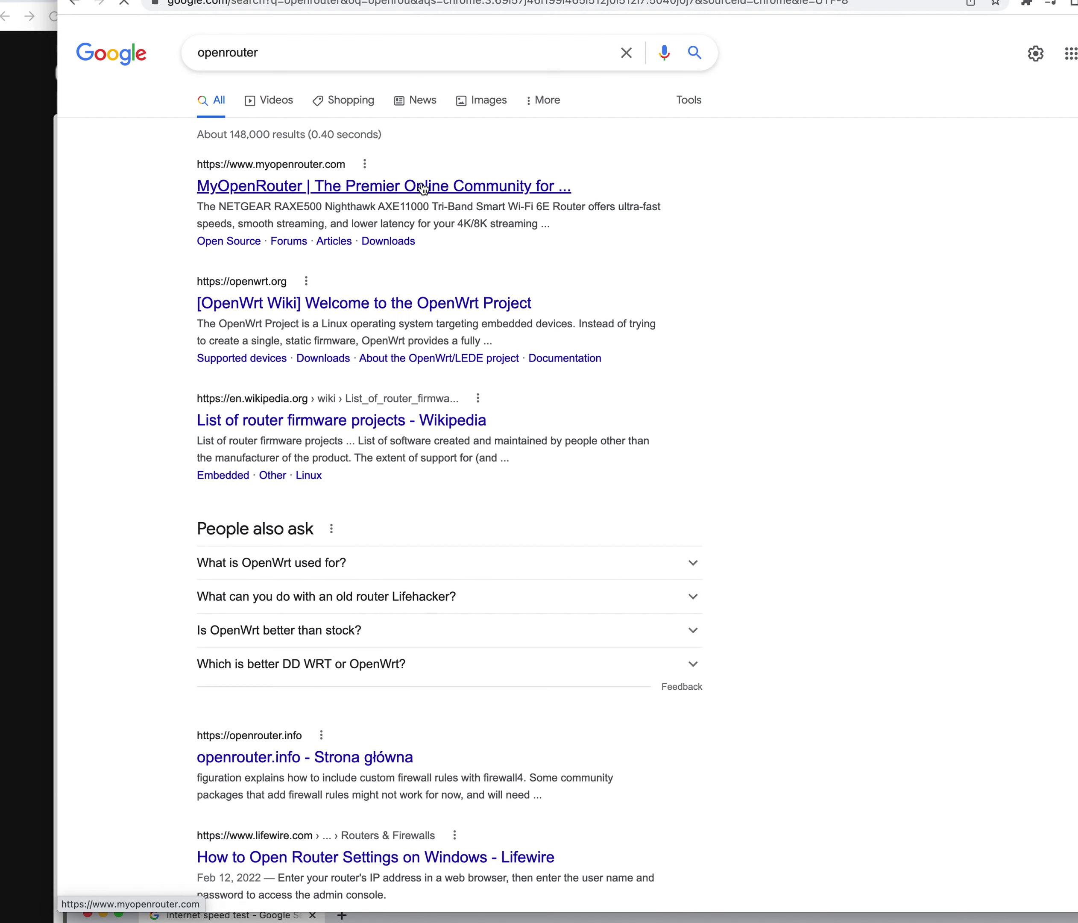
pyautogui.click(448, 187)
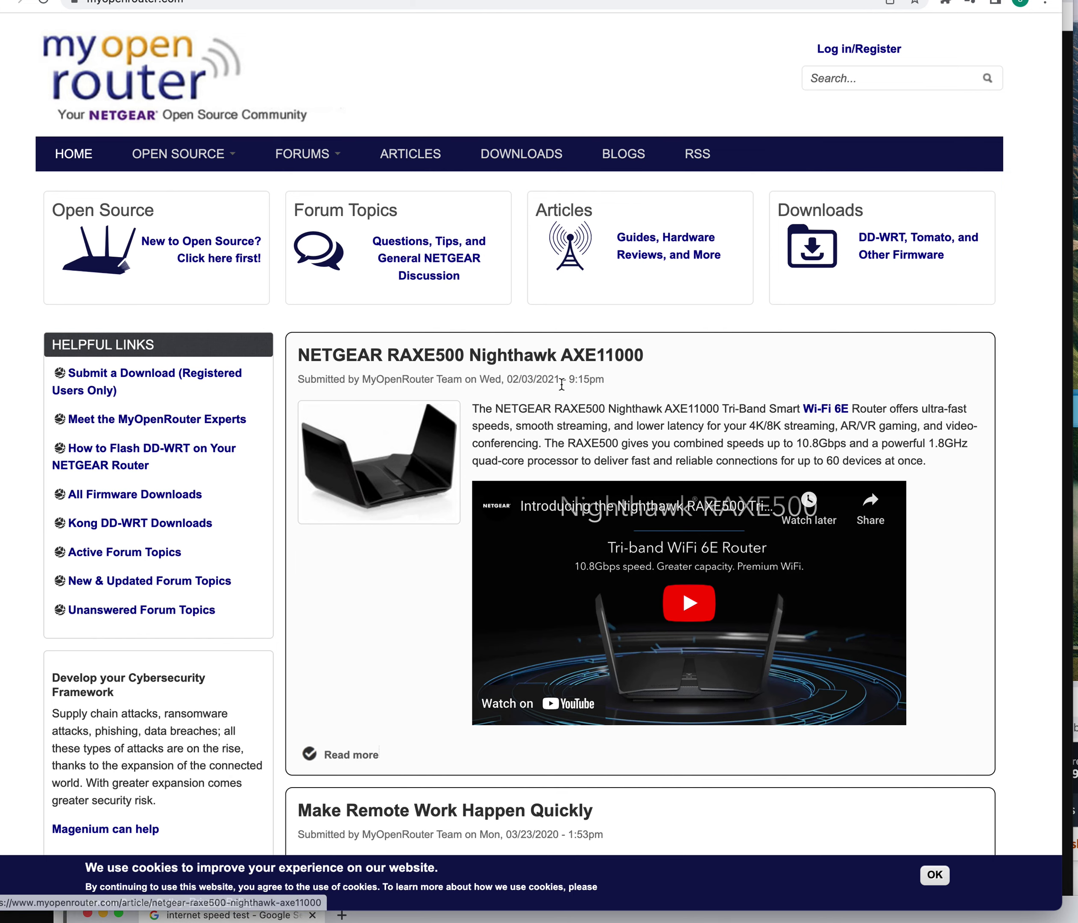
pyautogui.scroll(-3, 554, 382)
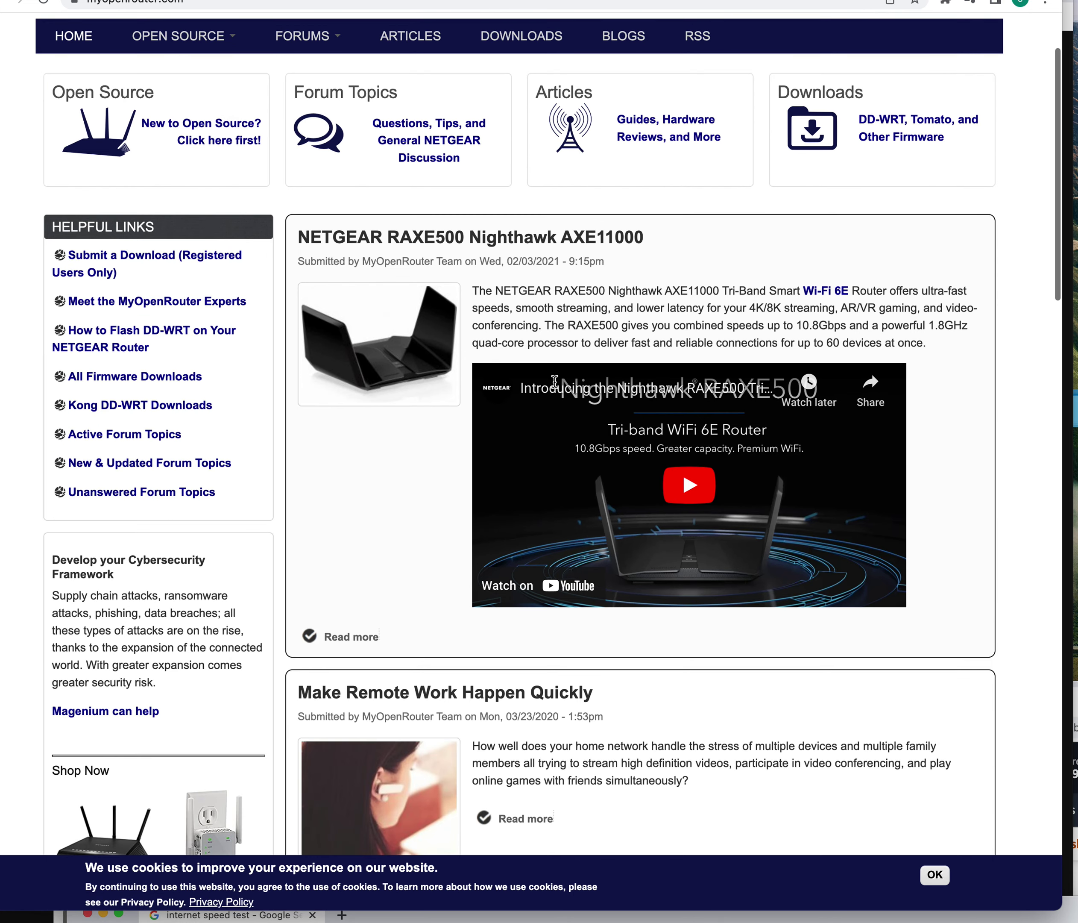
pyautogui.scroll(3, 554, 382)
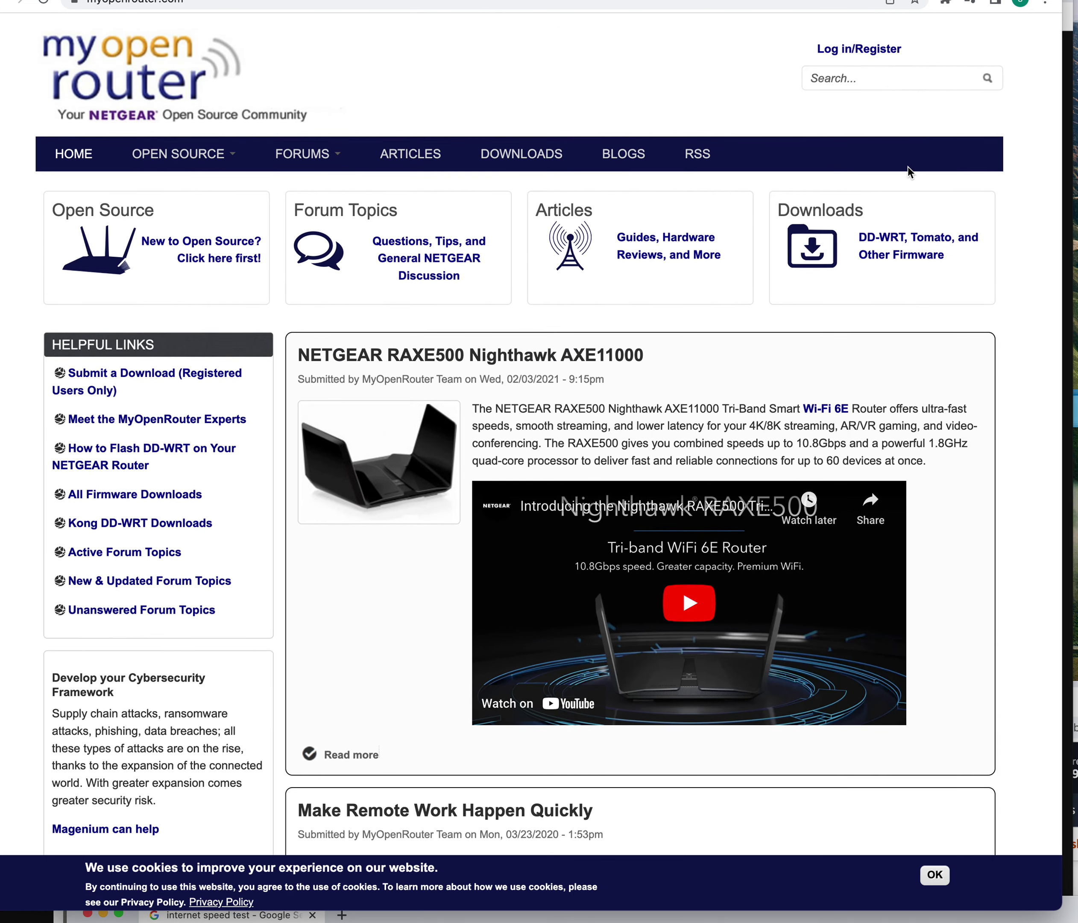
# - Search MyOpenRouter for 'r8500' and browse the DD-WRT forum thread results
pyautogui.click(932, 77)
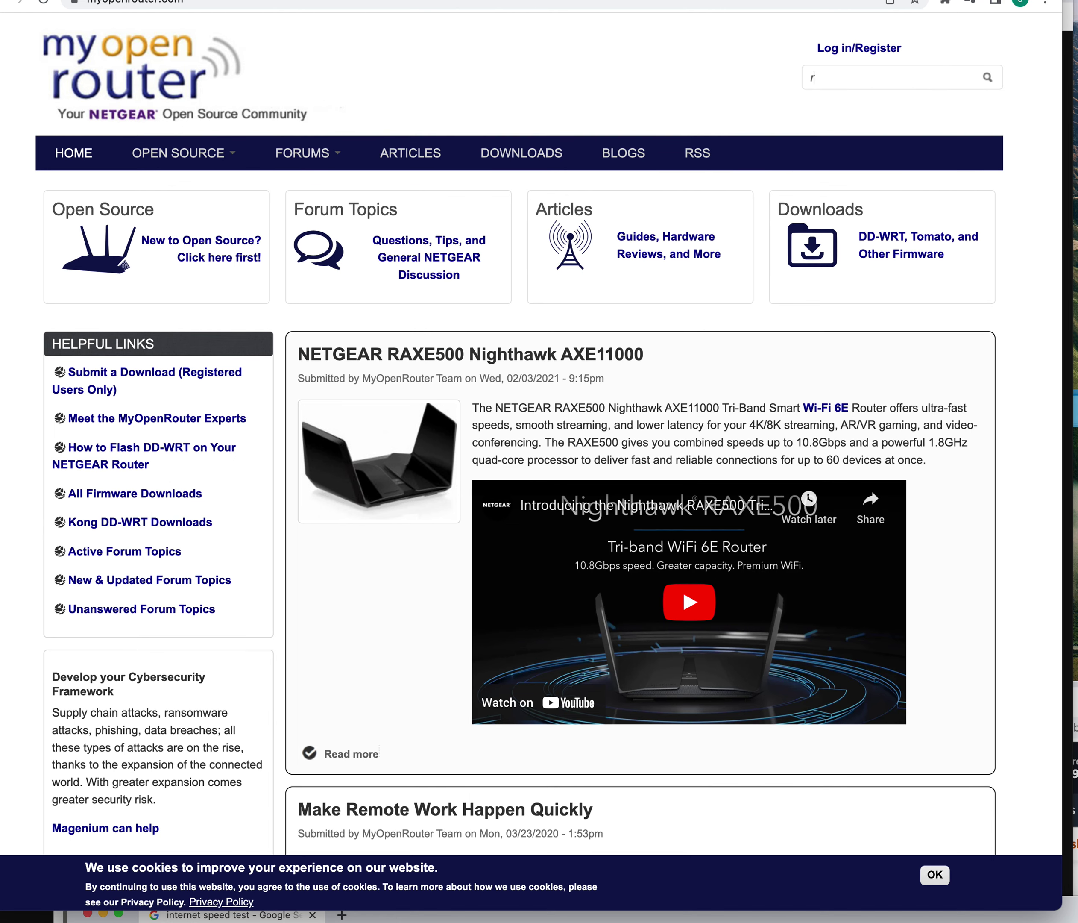
pyautogui.write('r8500')
pyautogui.press('Return')
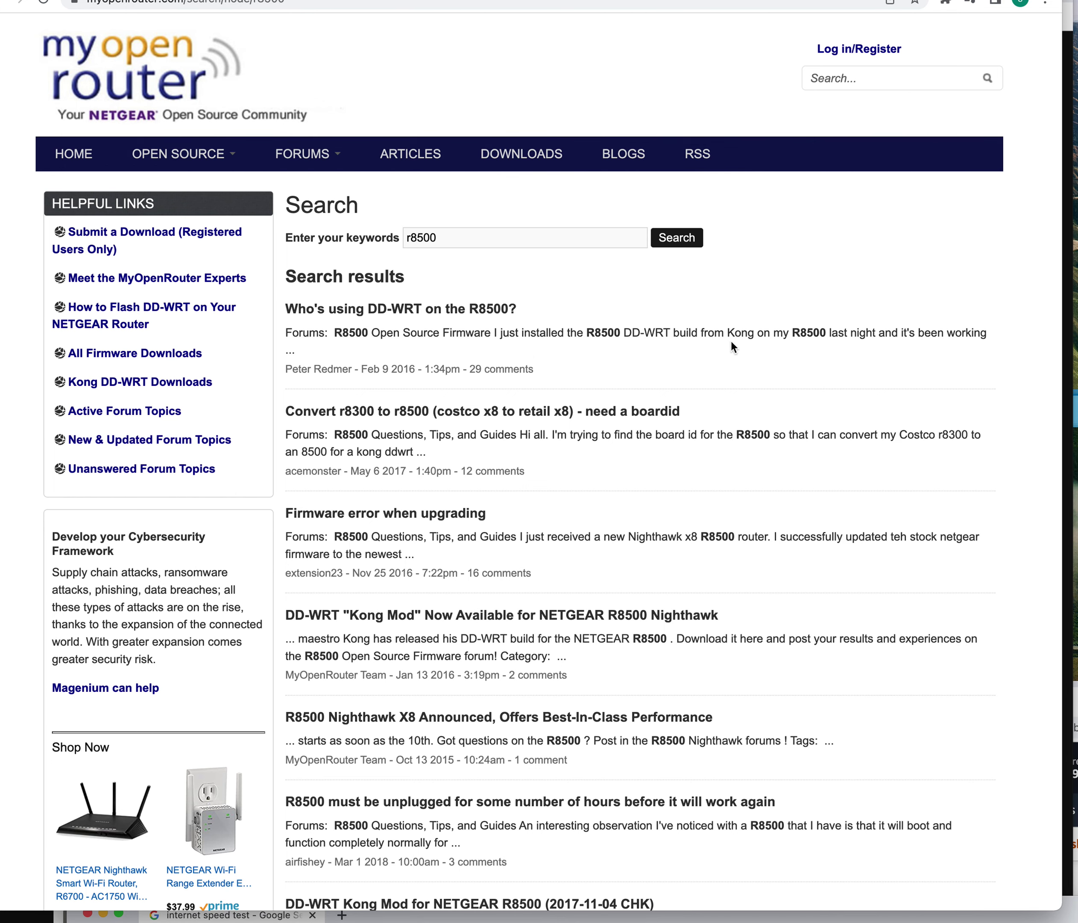
pyautogui.scroll(-5, 731, 341)
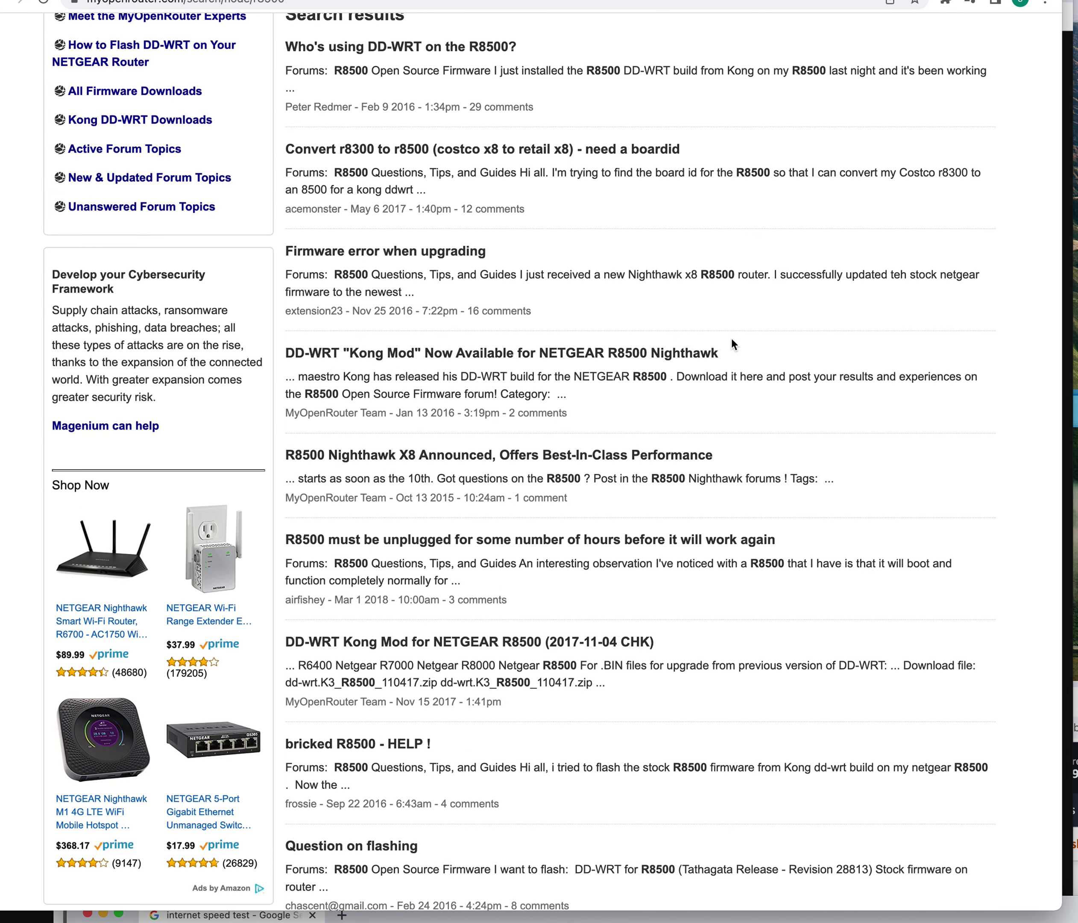
pyautogui.scroll(-2, 727, 339)
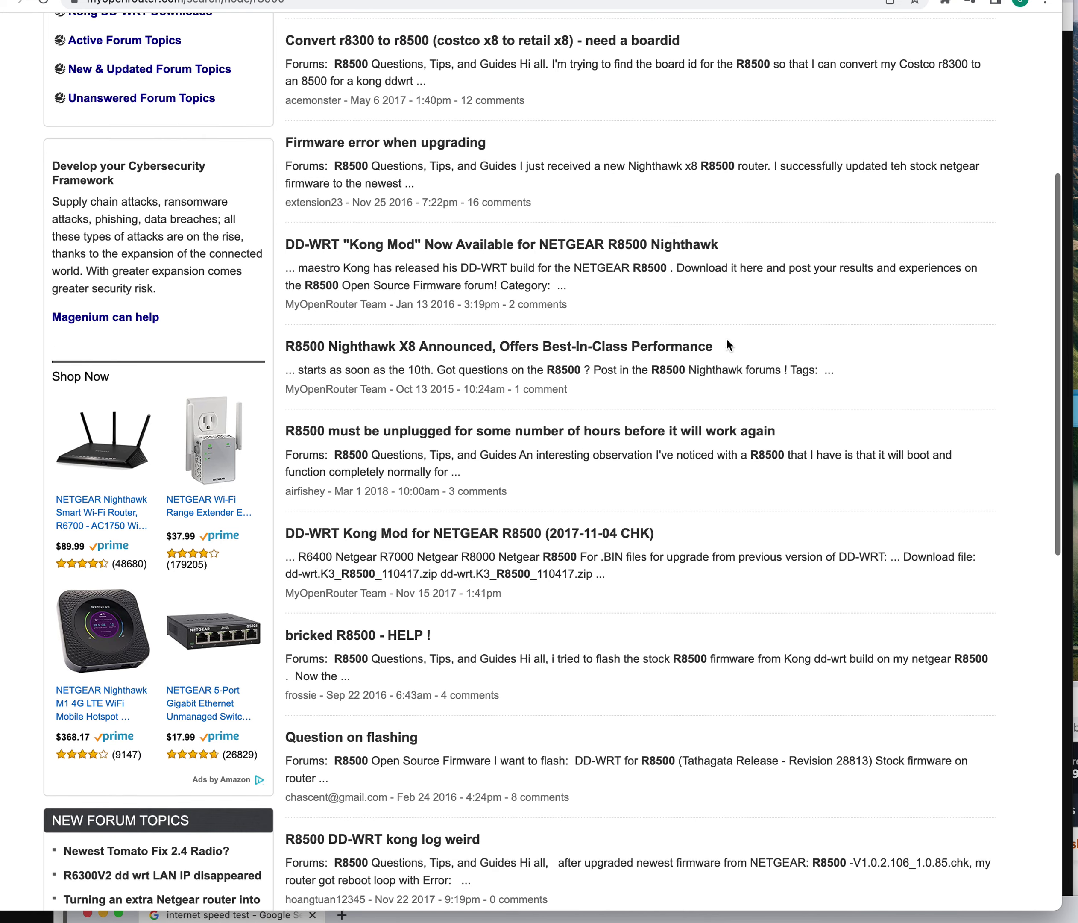
pyautogui.scroll(-3, 727, 339)
pyautogui.scroll(-3, 727, 339)
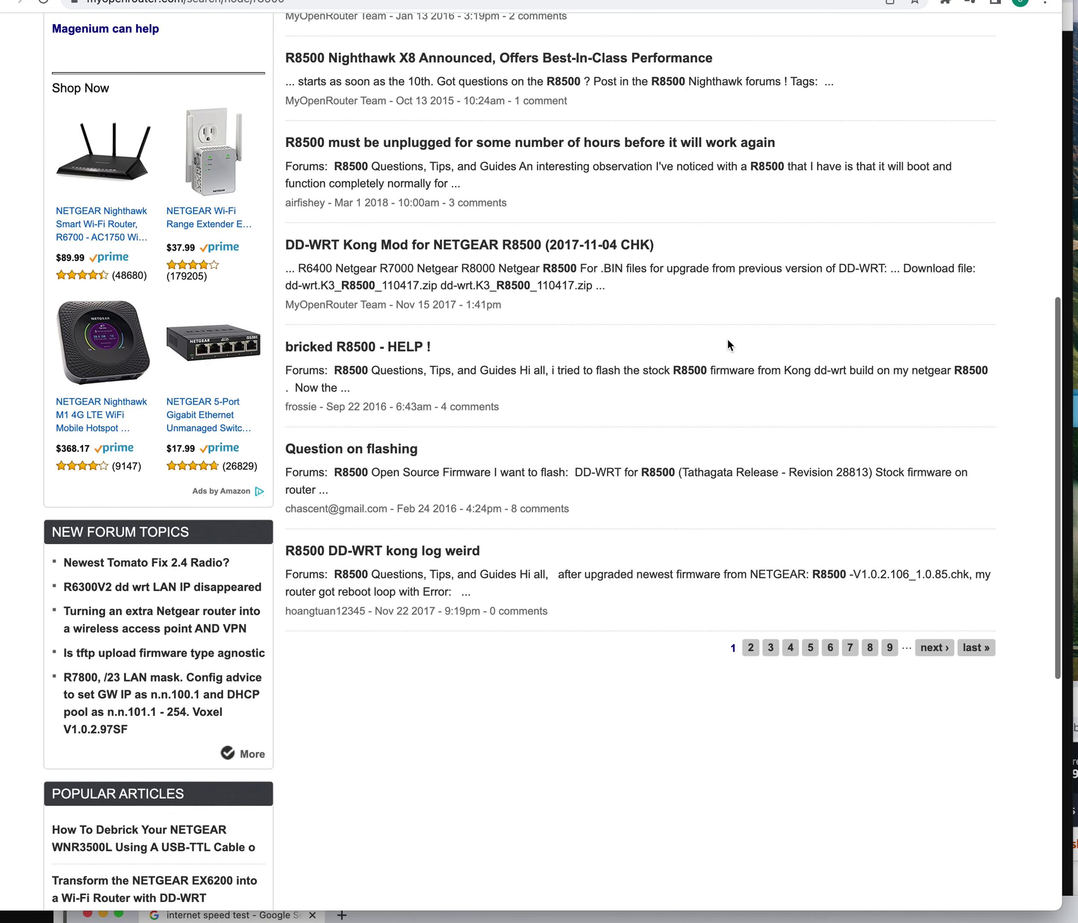
pyautogui.scroll(6, 727, 339)
pyautogui.scroll(6, 728, 339)
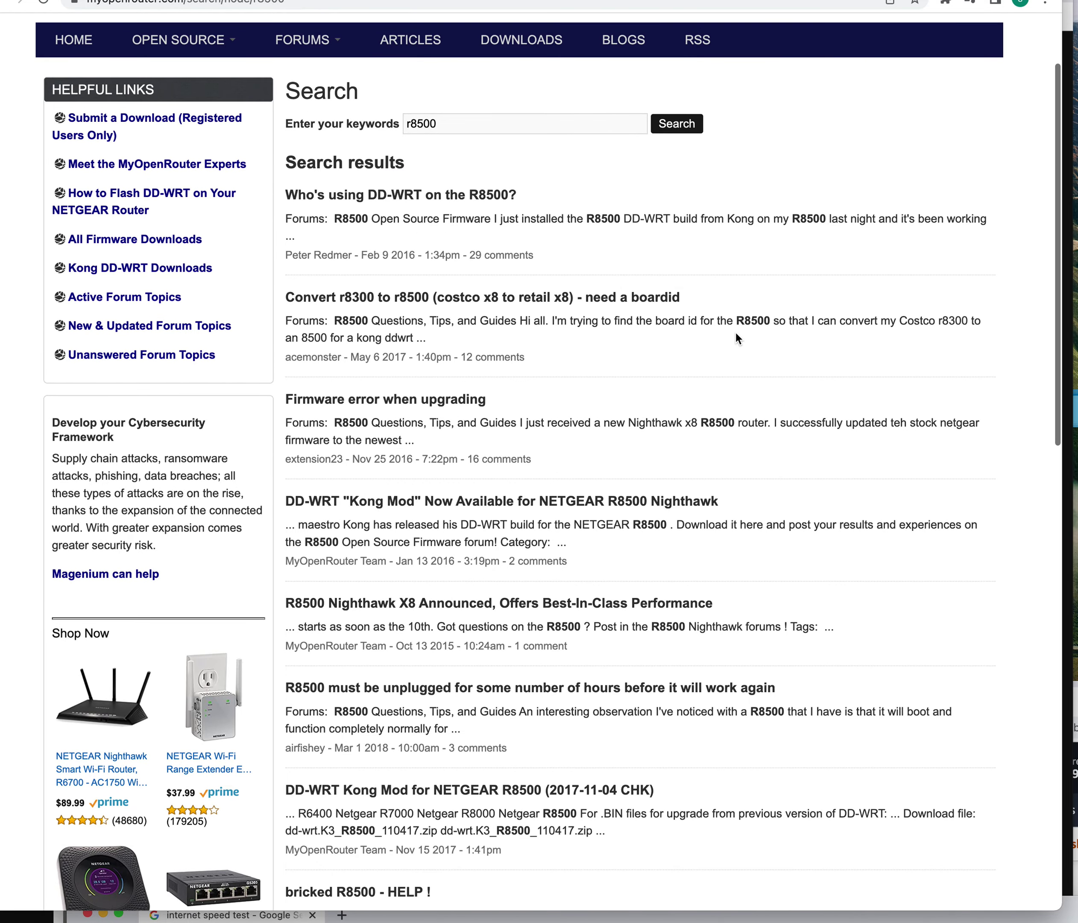